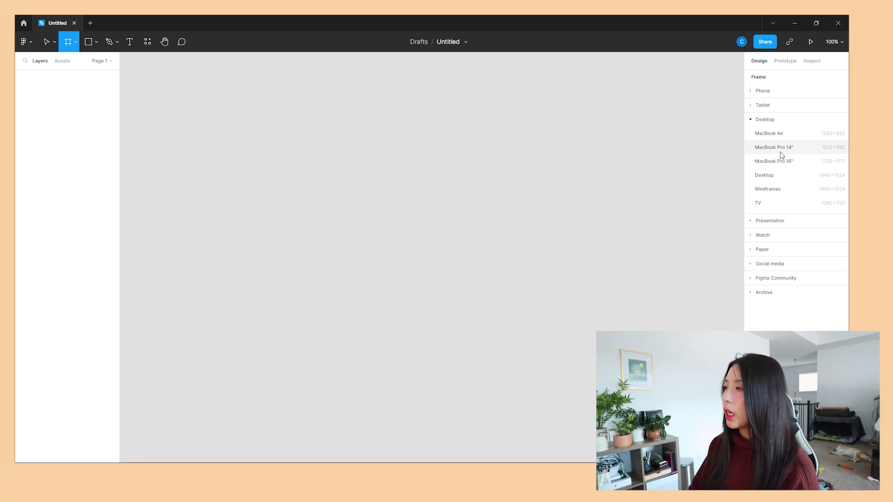
Create a MacBook Pro 14" desktop frame on the empty canvas.
{"action": "left_click", "coordinate": [780, 155]}
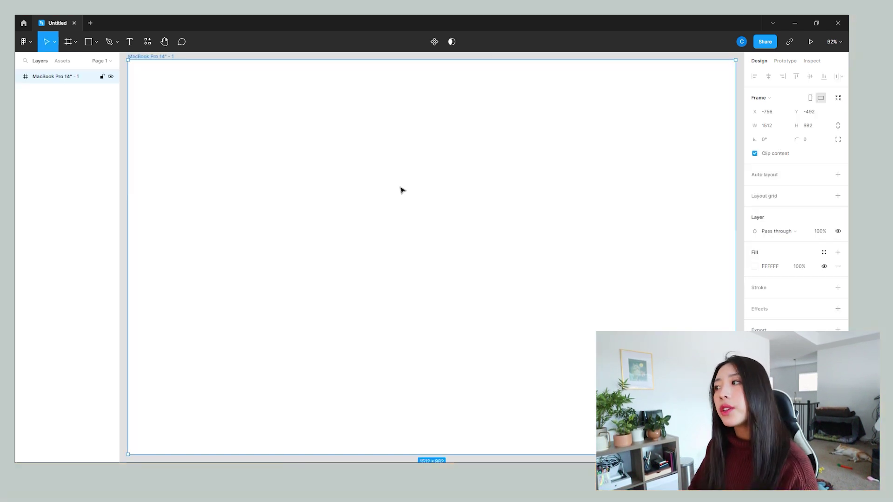
{"action": "scroll", "coordinate": [421, 209], "scroll_direction": "down", "scroll_amount": 2}
{"action": "left_click_drag", "start_coordinate": [452, 264], "coordinate": [435, 263]}
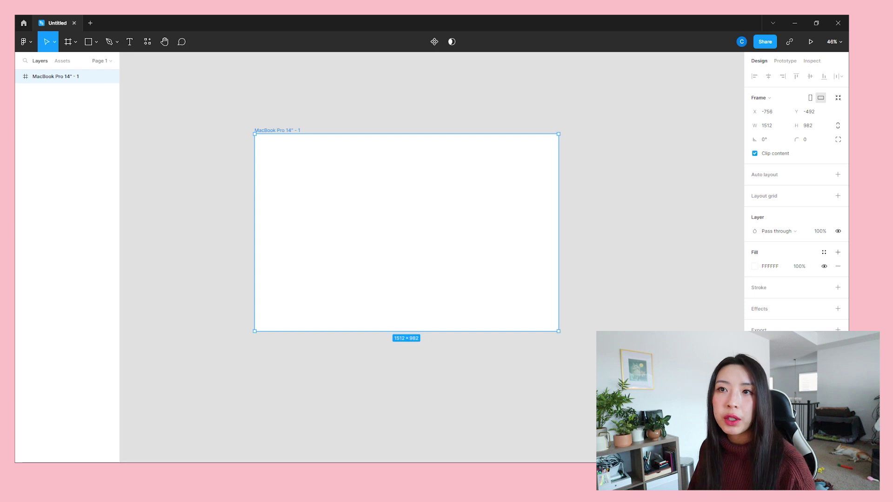
Round the corners of the MacBook Pro 14" frame with a radius of 16.
{"action": "left_click", "coordinate": [610, 146]}
{"action": "scroll", "coordinate": [291, 153], "scroll_direction": "up", "scroll_amount": 2}
{"action": "left_click_drag", "start_coordinate": [293, 158], "coordinate": [266, 172]}
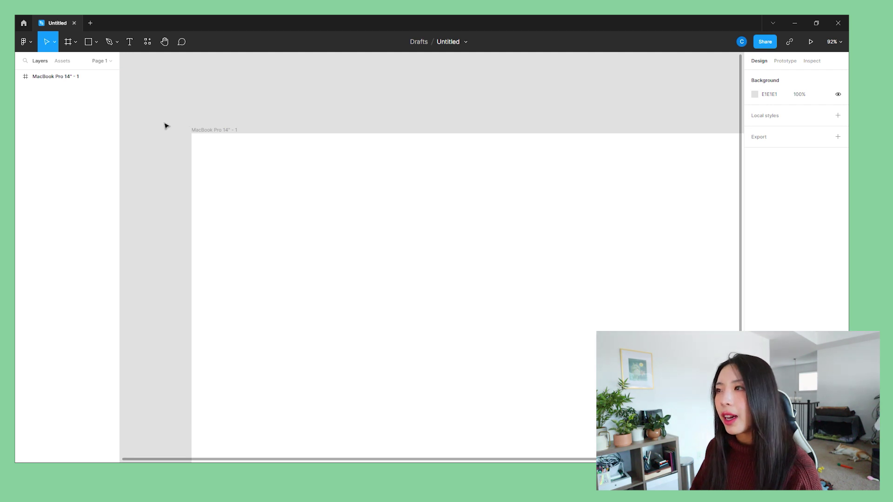
{"action": "scroll", "coordinate": [273, 179], "scroll_direction": "down", "scroll_amount": 5}
{"action": "scroll", "coordinate": [391, 231], "scroll_direction": "right", "scroll_amount": 1}
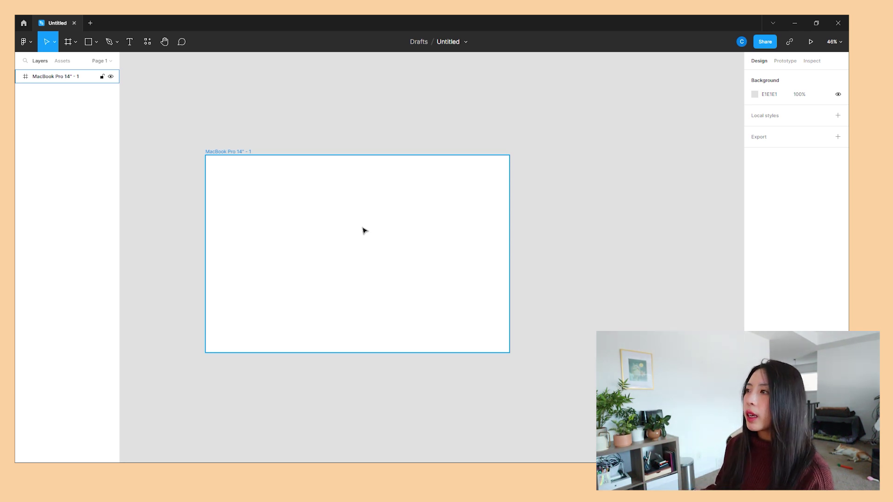
{"action": "left_click", "coordinate": [372, 230]}
{"action": "left_click", "coordinate": [811, 140]}
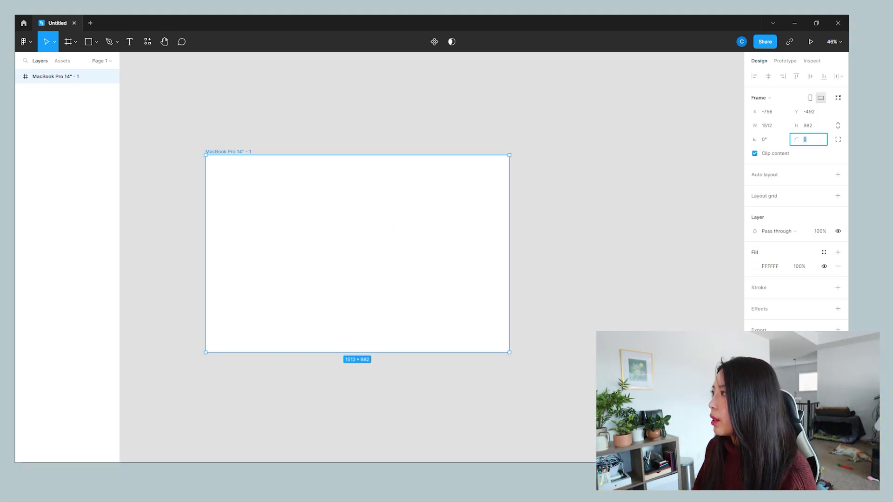
{"action": "type", "text": "8"}
{"action": "key", "text": "Return"}
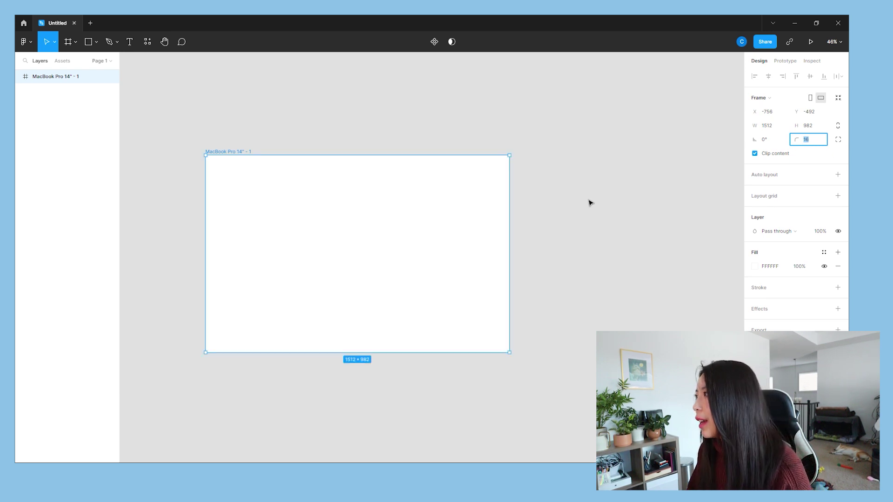
{"action": "left_click", "coordinate": [339, 367]}
{"action": "left_click_drag", "start_coordinate": [339, 366], "coordinate": [380, 347]}
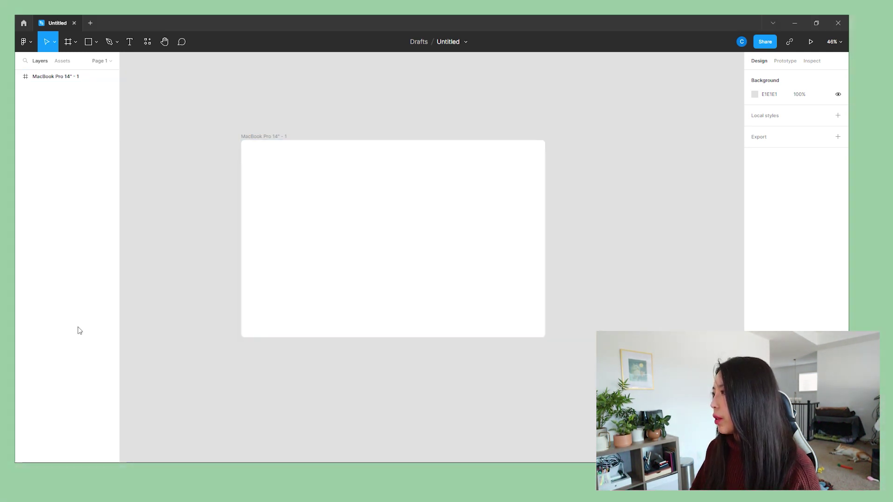
Darken the frame's white fill slightly to an off-white.
{"action": "left_click", "coordinate": [419, 227]}
{"action": "key", "text": "Down"}
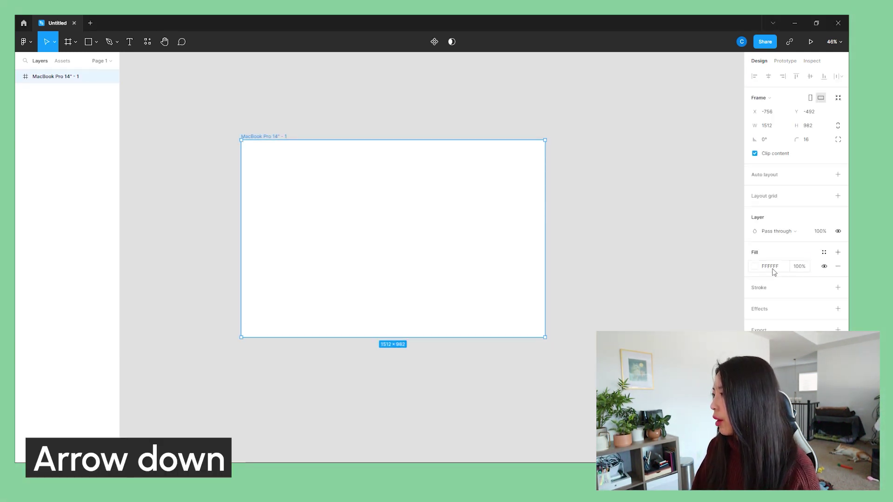
{"action": "key", "text": "Down"}
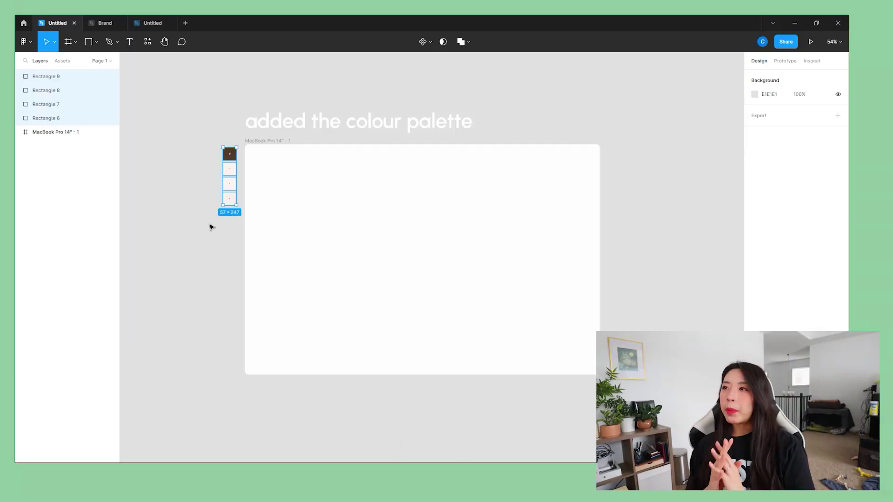
Paste the four colour palette squares beside the frame as a vertical column.
{"action": "key", "text": "ctrl+v"}
{"action": "key", "text": "Escape"}
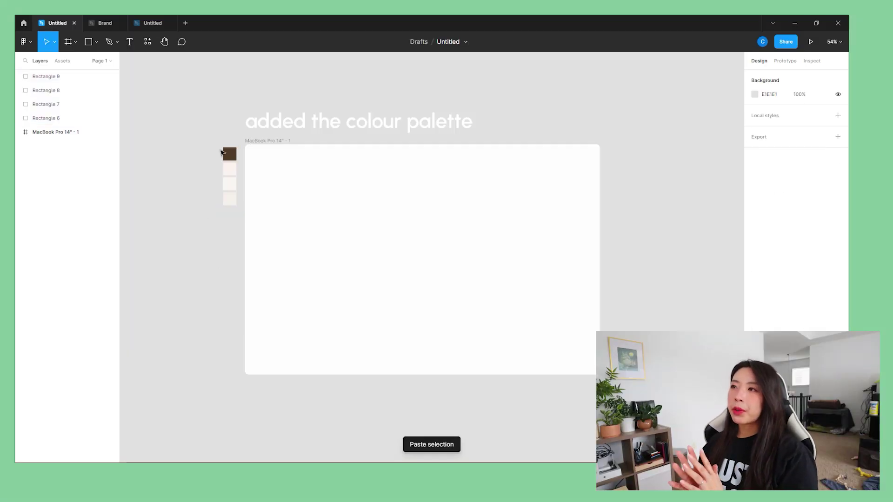
Draw a full-height sidebar rectangle about 284 × 982 along the frame's left edge.
{"action": "key", "text": "r"}
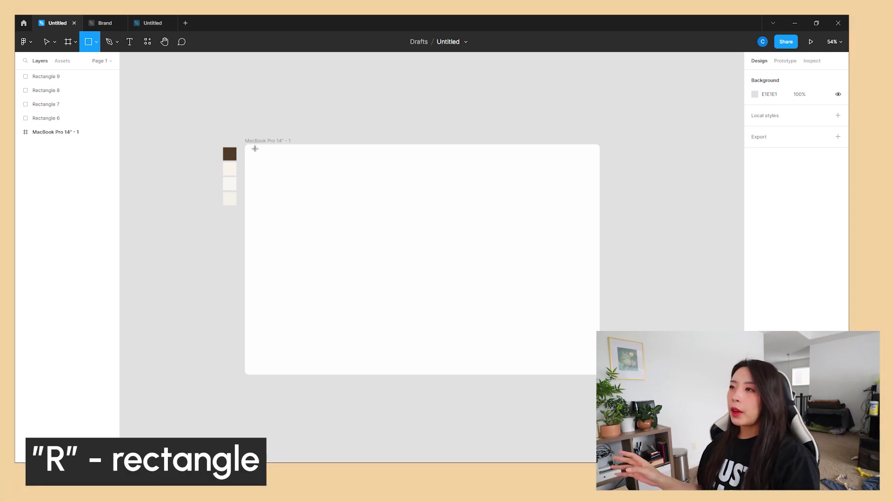
{"action": "mouse_move", "coordinate": [245, 145]}
{"action": "left_mouse_down"}
{"action": "mouse_move", "coordinate": [307, 305]}
{"action": "mouse_move", "coordinate": [313, 378]}
{"action": "left_mouse_up"}
{"action": "left_click", "coordinate": [302, 400]}
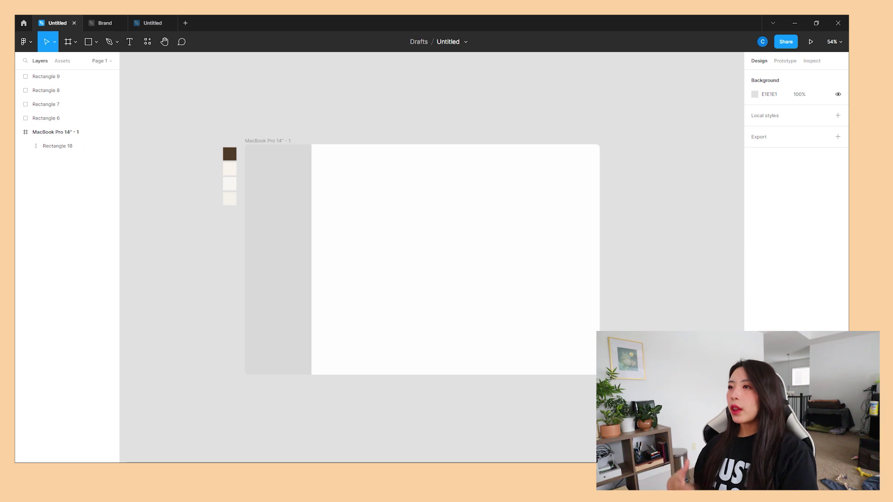
Fill the sidebar rectangle with the cream F9F3EE sampled from the colour palette squares.
{"action": "left_click", "coordinate": [271, 230]}
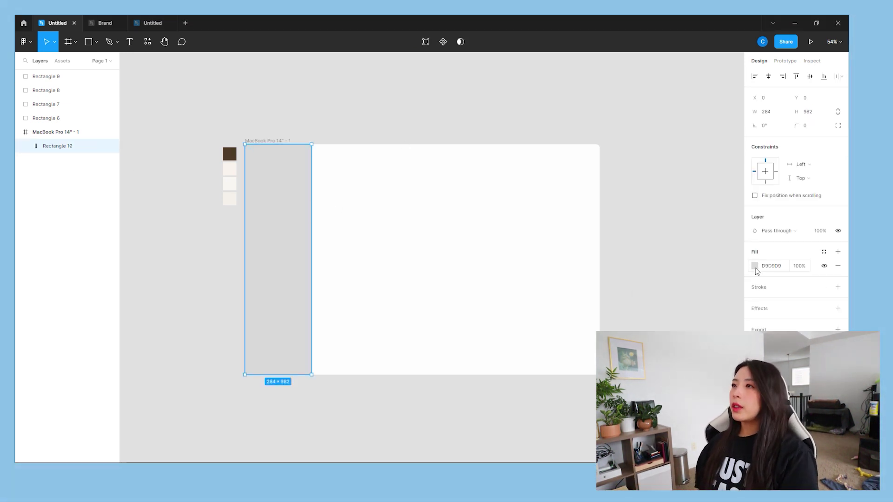
{"action": "left_click", "coordinate": [754, 265]}
{"action": "key", "text": "i"}
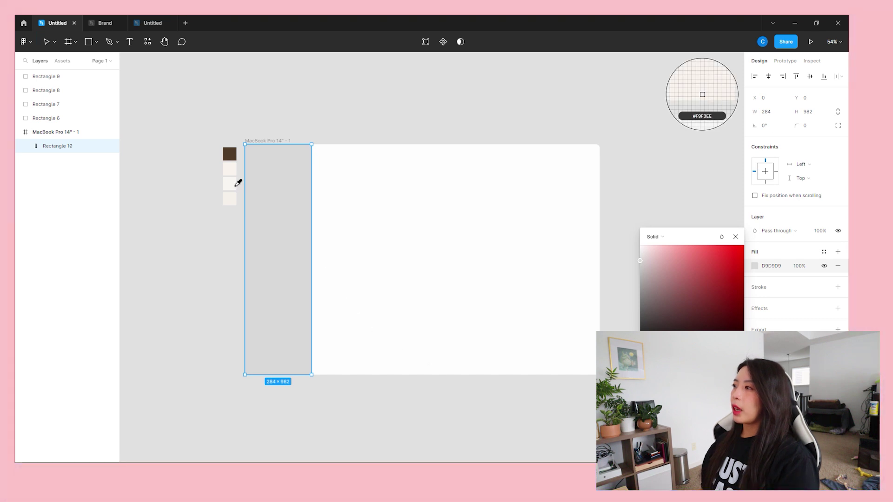
{"action": "left_click", "coordinate": [234, 174]}
{"action": "left_click", "coordinate": [212, 265]}
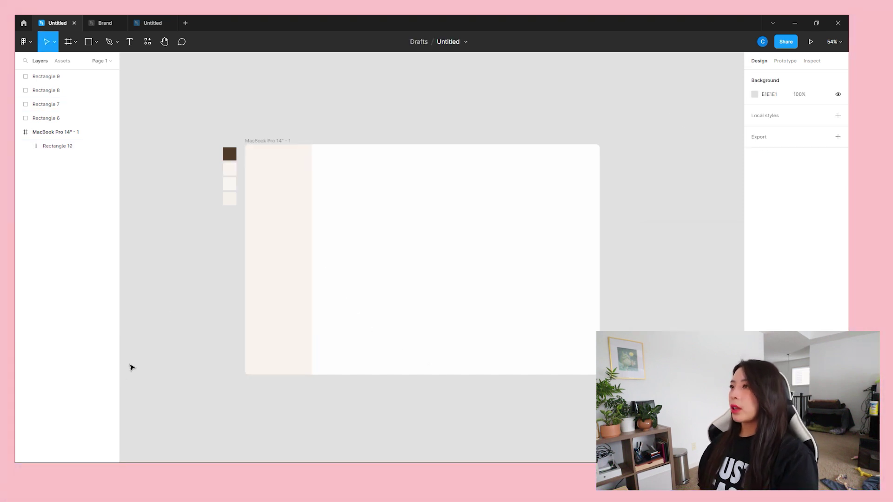
{"action": "left_click", "coordinate": [266, 271]}
{"action": "left_click", "coordinate": [197, 273]}
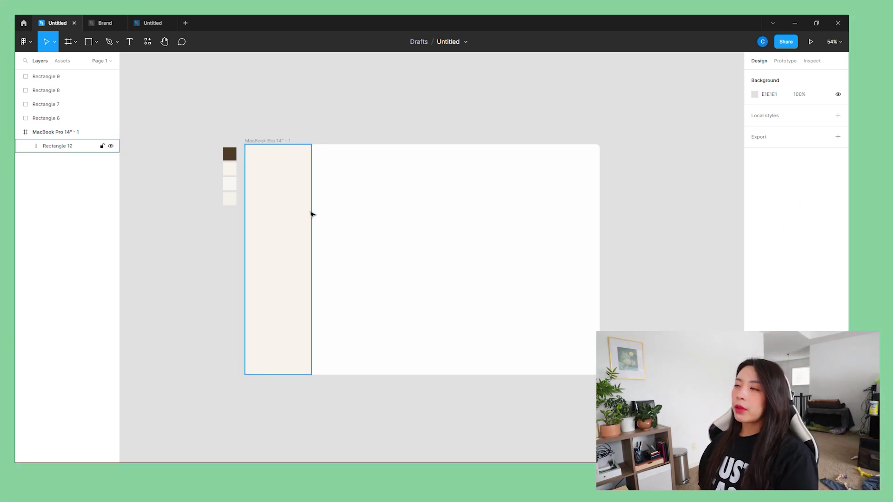
{"action": "left_click", "coordinate": [310, 199]}
{"action": "left_click", "coordinate": [331, 198]}
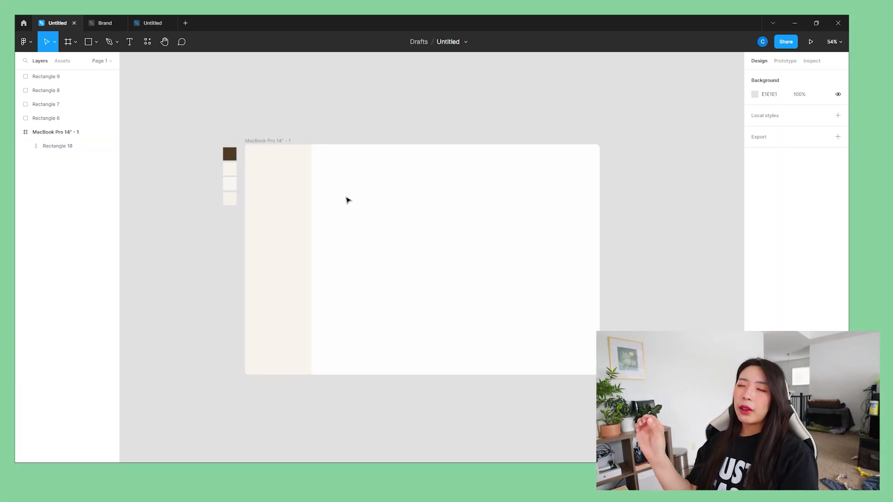
{"action": "scroll", "coordinate": [298, 203], "scroll_direction": "up", "scroll_amount": 3}
{"action": "scroll", "coordinate": [305, 177], "scroll_direction": "up", "scroll_amount": 2}
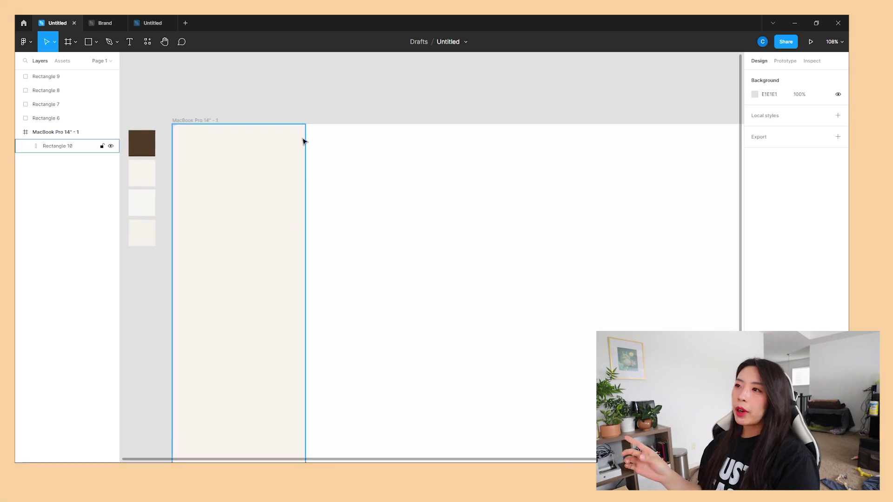
{"action": "left_click_drag", "start_coordinate": [301, 145], "coordinate": [297, 191]}
{"action": "key", "text": "ctrl+z"}
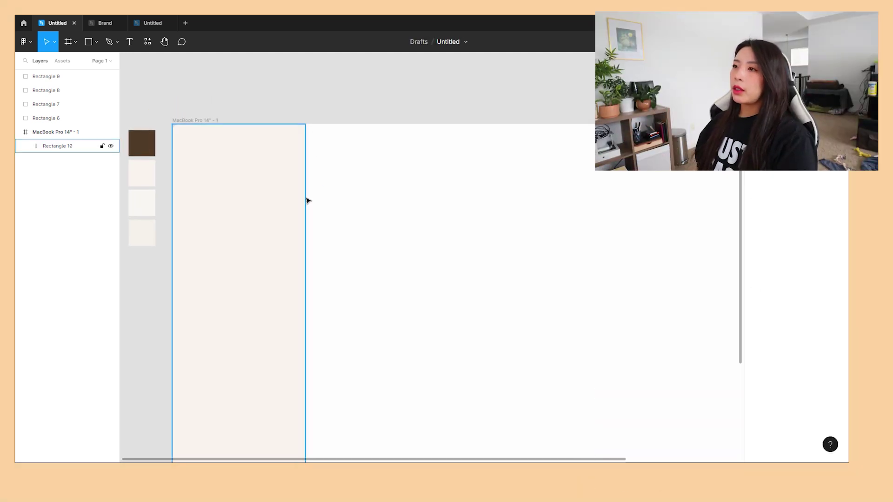
Try a black stroke of width 1 on only the right side of the sidebar rectangle.
{"action": "left_click", "coordinate": [301, 203]}
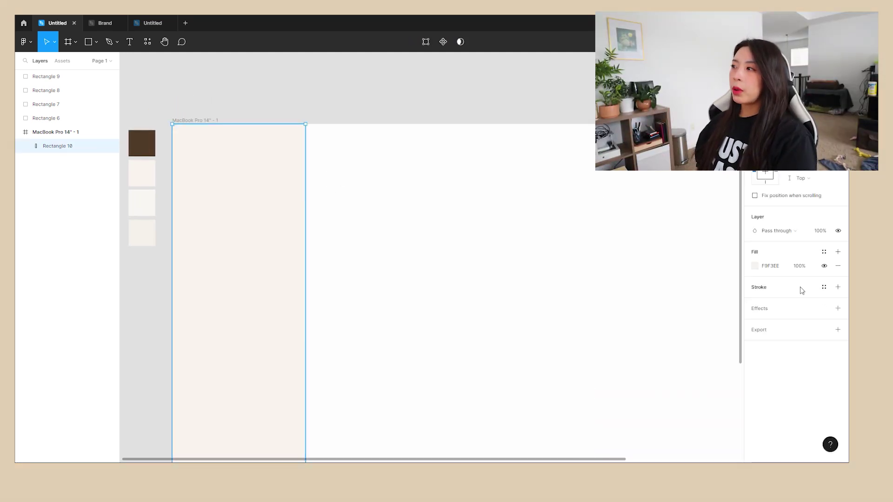
{"action": "left_click", "coordinate": [837, 286]}
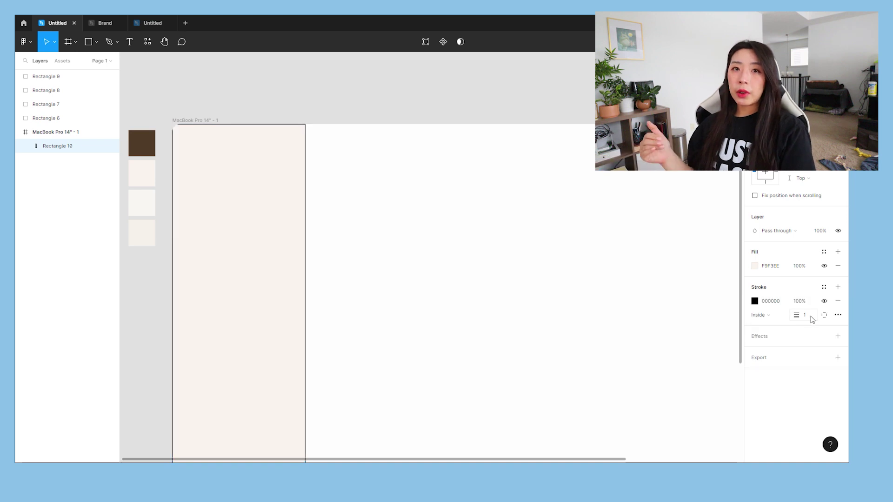
{"action": "left_click", "coordinate": [823, 315]}
{"action": "left_click", "coordinate": [821, 375]}
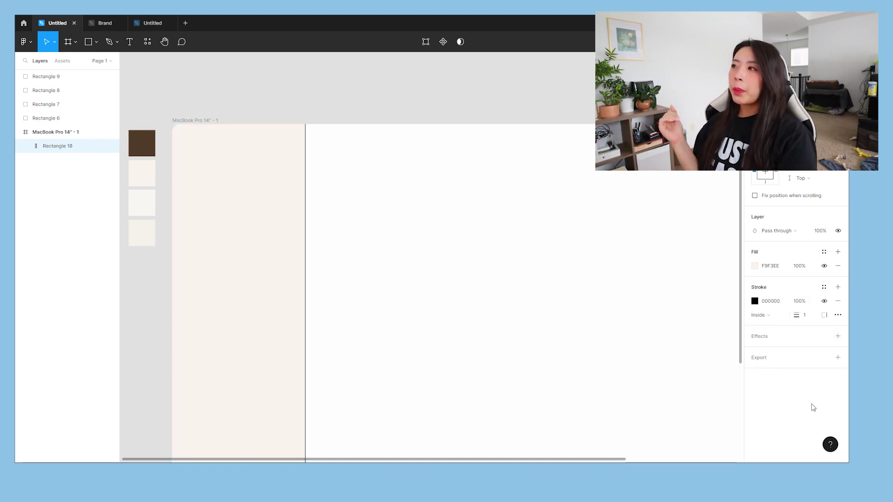
{"action": "left_click", "coordinate": [837, 300]}
{"action": "left_click", "coordinate": [381, 248]}
Draw a straight vertical line about 982 long down the sidebar's right edge, spanning the frame's full height.
{"action": "scroll", "coordinate": [287, 243], "scroll_direction": "down", "scroll_amount": 2}
{"action": "scroll", "coordinate": [287, 243], "scroll_direction": "right", "scroll_amount": 1}
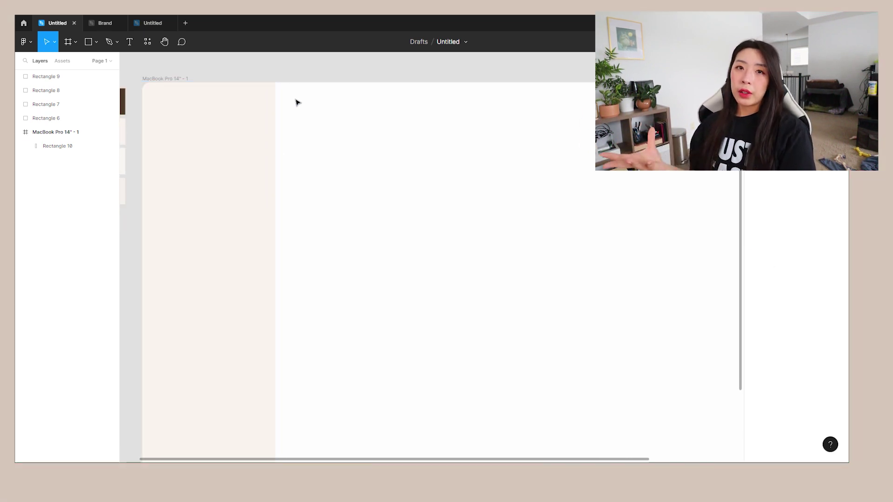
{"action": "key", "text": "l"}
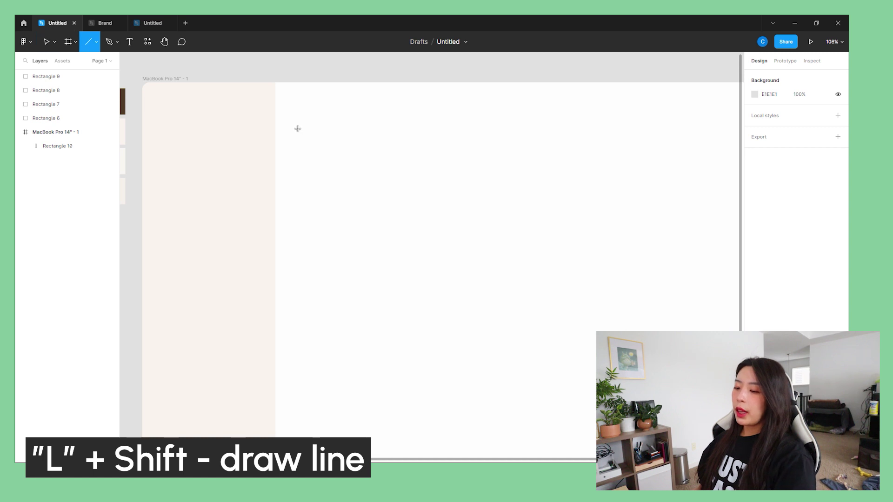
{"action": "mouse_move", "coordinate": [282, 87]}
{"action": "left_mouse_down"}
{"action": "mouse_move", "coordinate": [277, 427]}
{"action": "mouse_move", "coordinate": [279, 369]}
{"action": "left_mouse_up"}
{"action": "scroll", "coordinate": [324, 336], "scroll_direction": "up", "scroll_amount": 4}
{"action": "scroll", "coordinate": [325, 337], "scroll_direction": "up", "scroll_amount": 6}
{"action": "scroll", "coordinate": [295, 205], "scroll_direction": "left", "scroll_amount": 1}
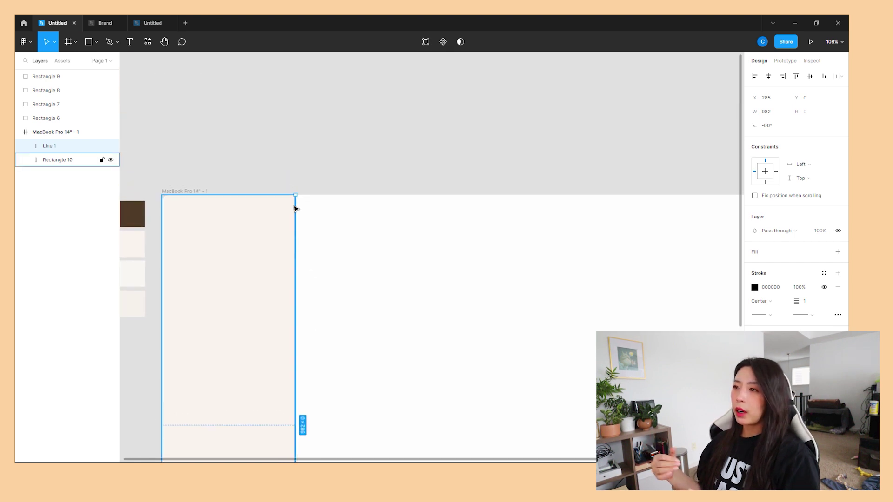
{"action": "left_click", "coordinate": [314, 281]}
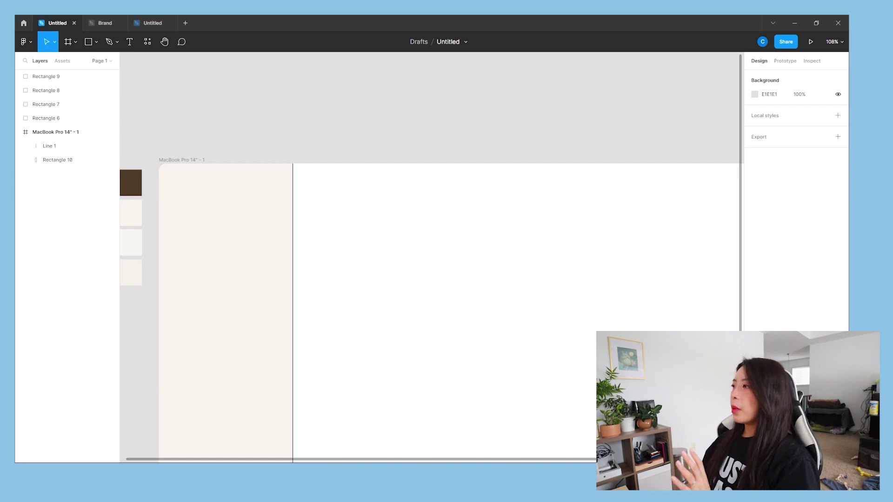
Set the vertical divider line's stroke colour to C7C0B0.
{"action": "left_click", "coordinate": [296, 241]}
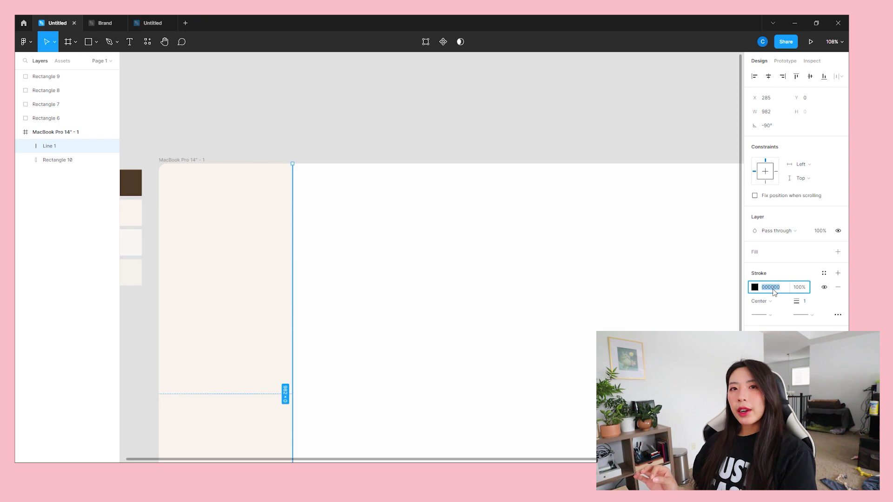
{"action": "left_click", "coordinate": [773, 289]}
{"action": "type", "text": "C7C0B0"}
{"action": "key", "text": "Return"}
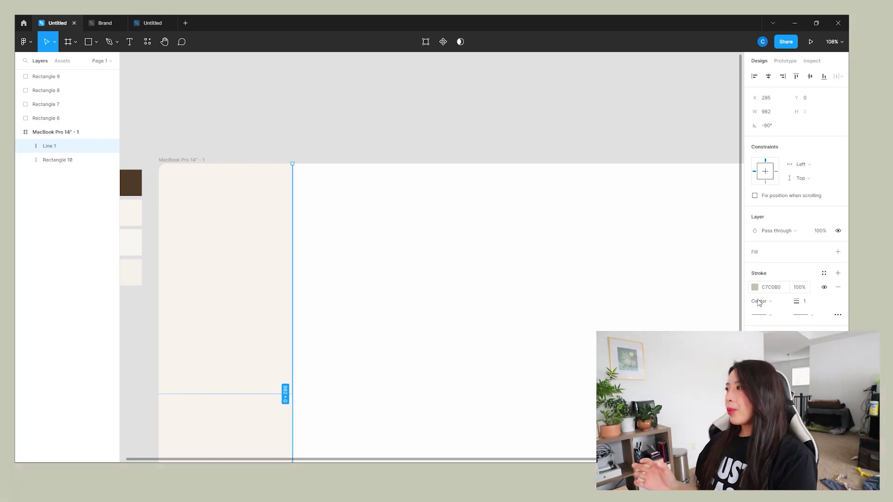
{"action": "left_click", "coordinate": [755, 288]}
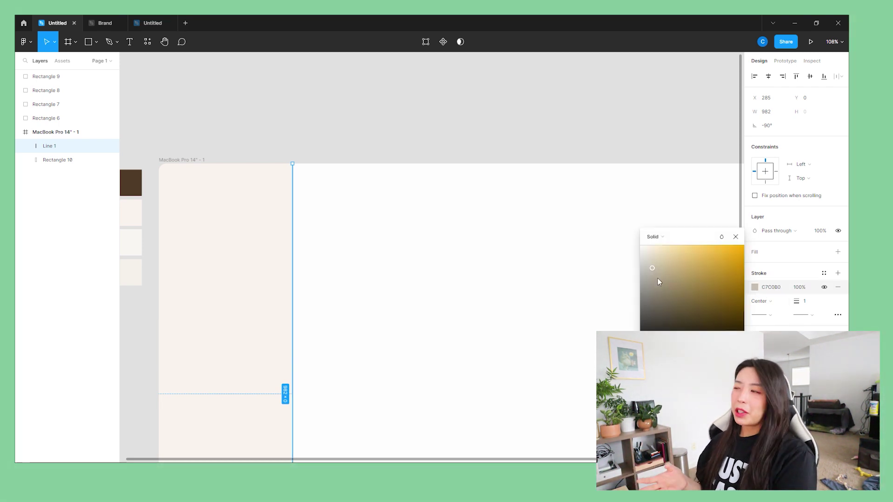
{"action": "key", "text": "Escape"}
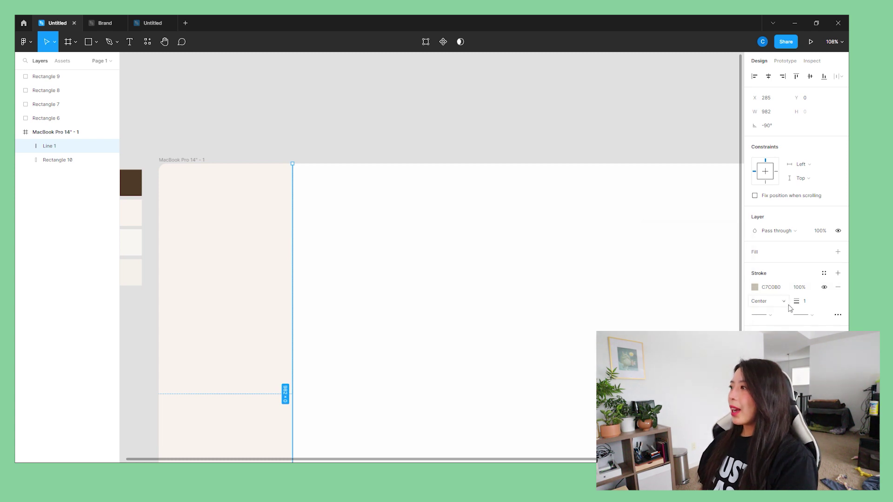
Set the divider line's stroke width to 0.5.
{"action": "left_click", "coordinate": [812, 306]}
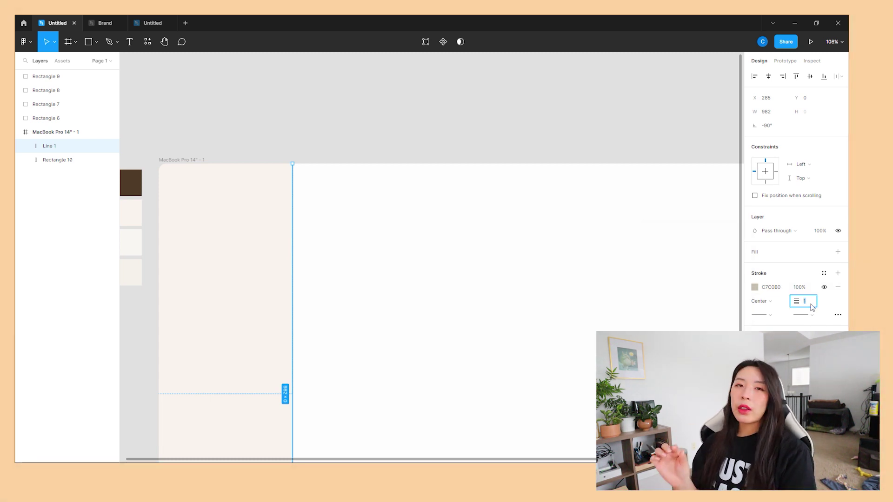
{"action": "key", "text": "Return"}
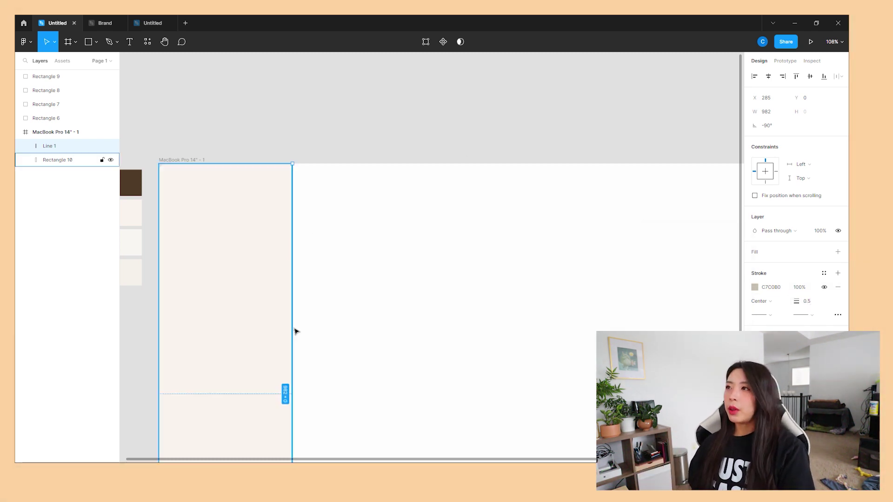
{"action": "left_click", "coordinate": [351, 352]}
{"action": "left_click_drag", "start_coordinate": [353, 364], "coordinate": [337, 278]}
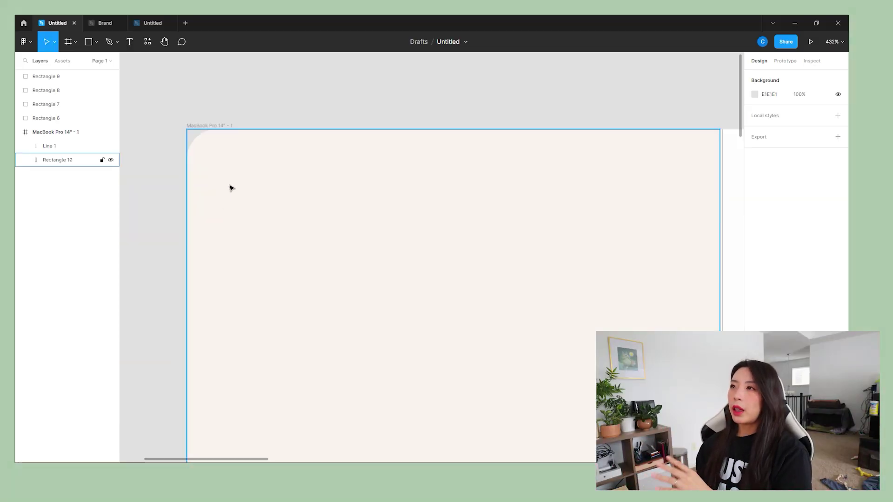
Draw a circle about 16 × 16 in the sidebar's upper-left corner, at about X 16, Y 13.
{"action": "key", "text": "Escape"}
{"action": "key", "text": "o"}
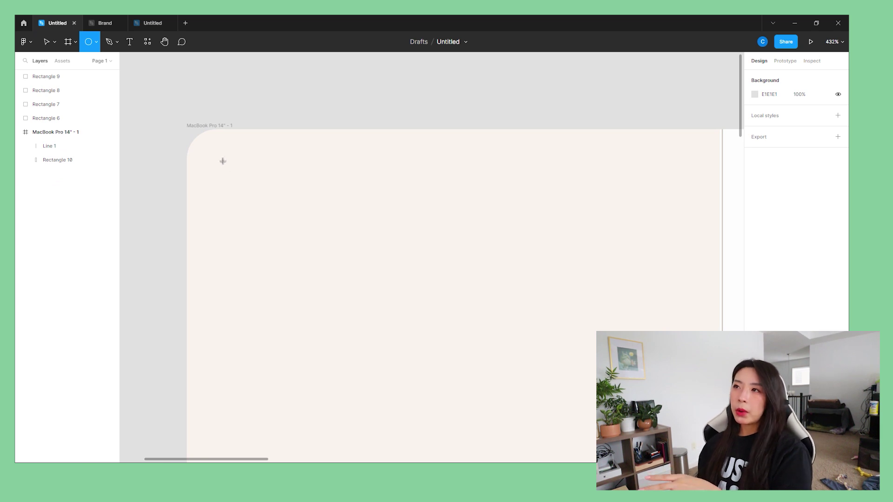
{"action": "left_click_drag", "start_coordinate": [217, 154], "coordinate": [234, 184]}
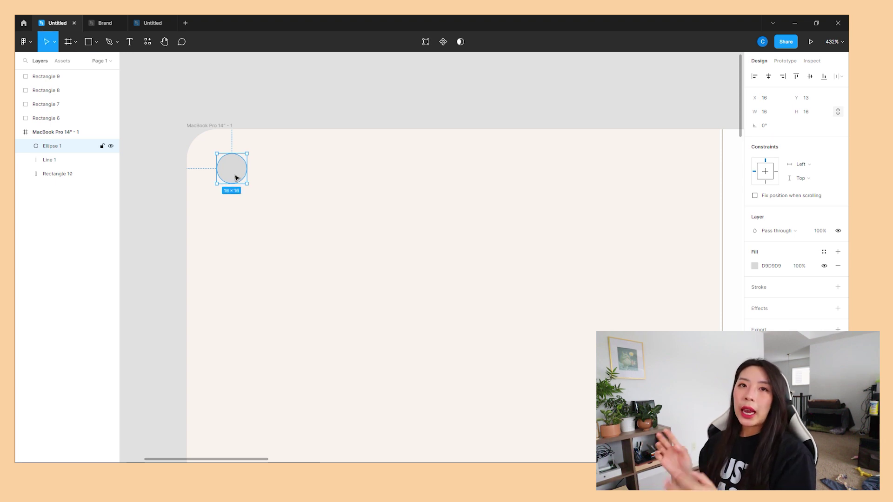
Duplicate the circle twice to form a row of three, and fill the first circle with red FE6159.
{"action": "key", "text": "ctrl+d"}
{"action": "key", "text": "ctrl+d"}
{"action": "left_click", "coordinate": [232, 168]}
{"action": "left_click", "coordinate": [776, 269]}
{"action": "key", "text": "ctrl+v"}
{"action": "key", "text": "Return"}
Fill the middle circle with yellow FEBF2F and the third circle with green.
{"action": "left_click", "coordinate": [276, 168]}
{"action": "left_click", "coordinate": [773, 268]}
{"action": "key", "text": "ctrl+v"}
{"action": "key", "text": "Return"}
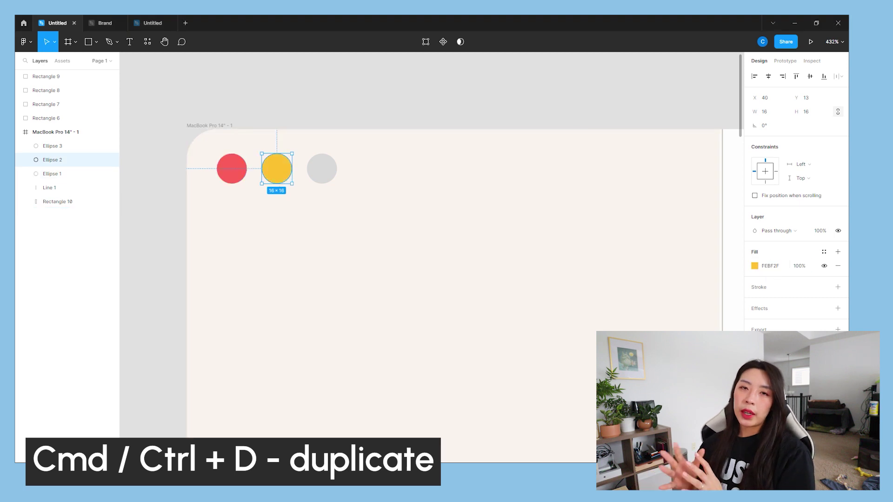
{"action": "left_click", "coordinate": [322, 168]}
{"action": "left_click", "coordinate": [773, 268]}
{"action": "key", "text": "ctrl+v"}
{"action": "key", "text": "Return"}
{"action": "left_click", "coordinate": [302, 109]}
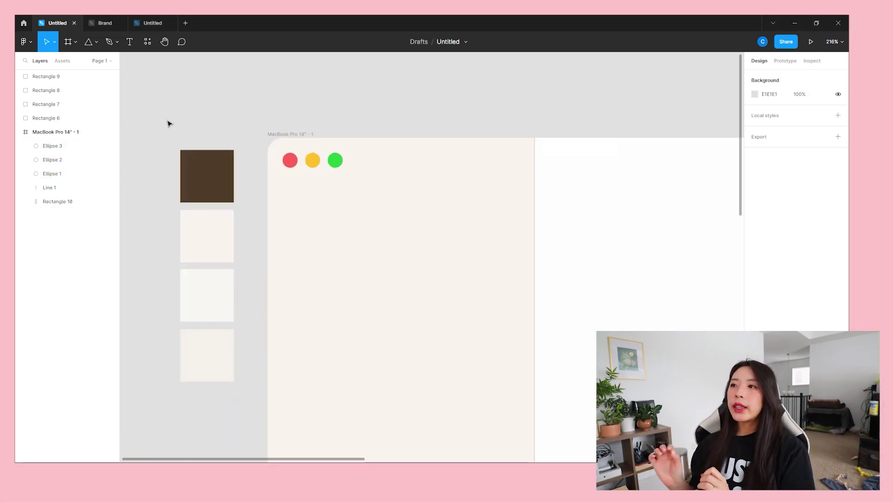
{"action": "left_click", "coordinate": [293, 165]}
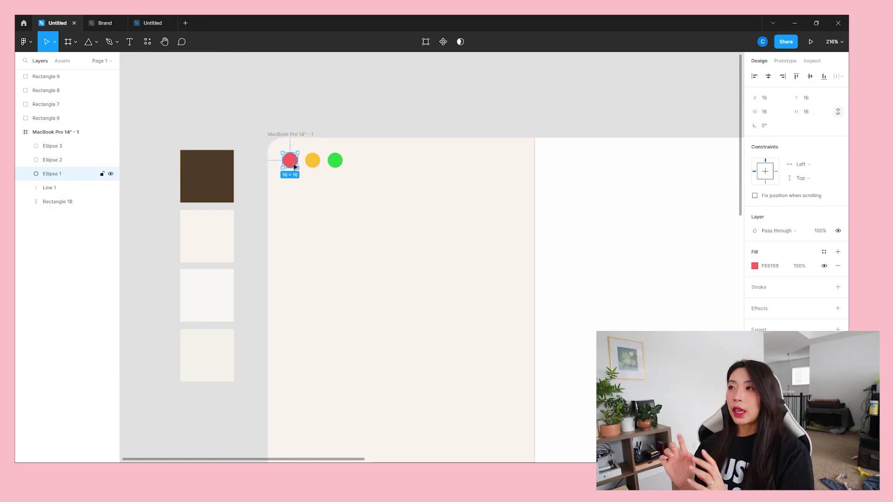
{"action": "left_click", "coordinate": [320, 166]}
{"action": "left_click", "coordinate": [296, 165]}
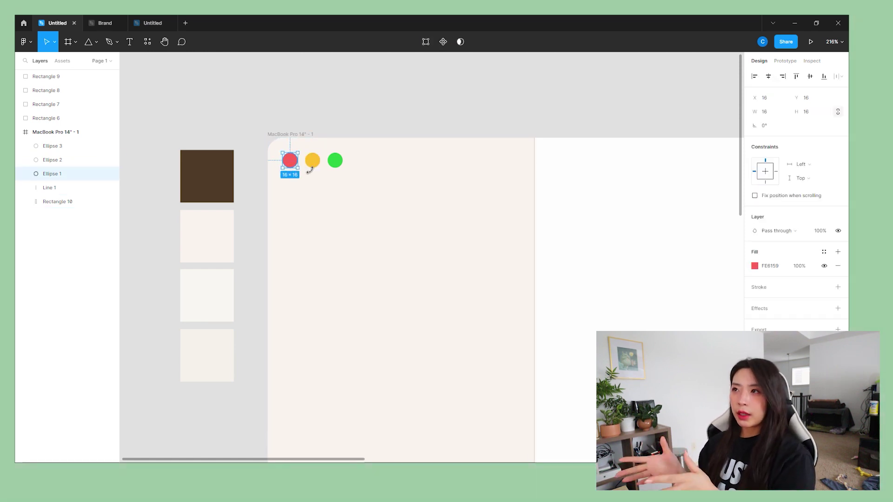
{"action": "left_click", "coordinate": [315, 170]}
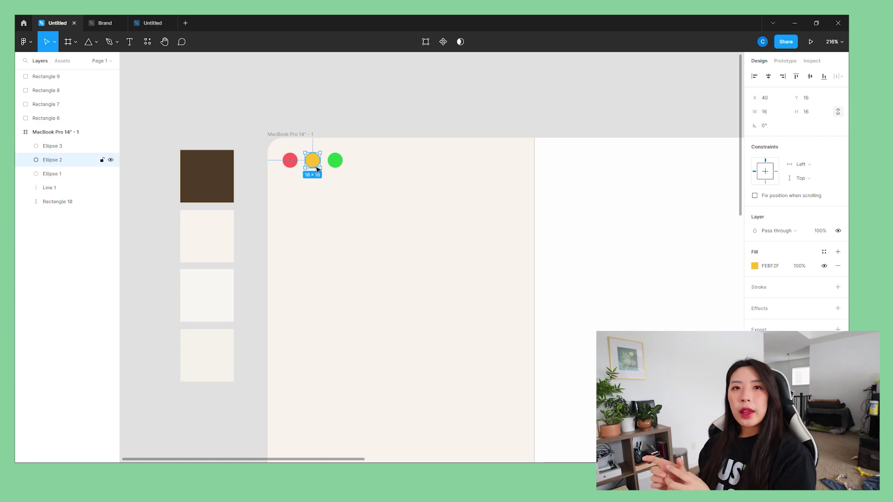
{"action": "left_click", "coordinate": [290, 161]}
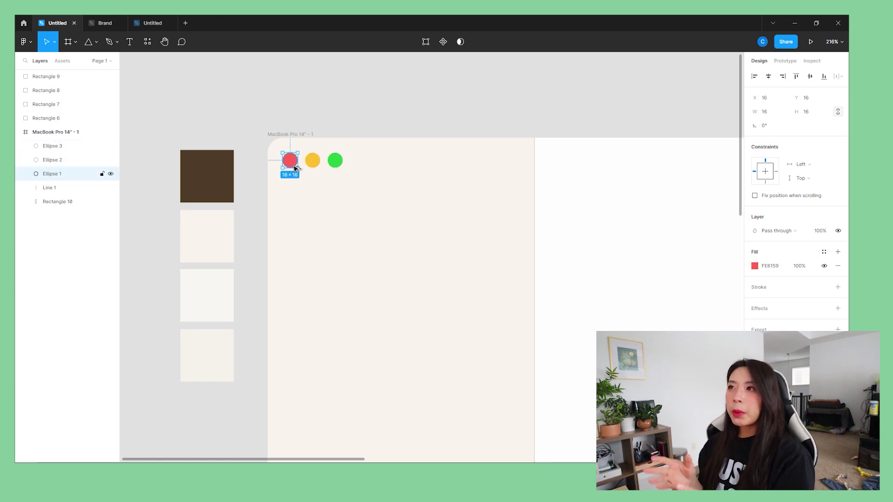
{"action": "left_click", "coordinate": [311, 161]}
{"action": "left_click", "coordinate": [351, 119]}
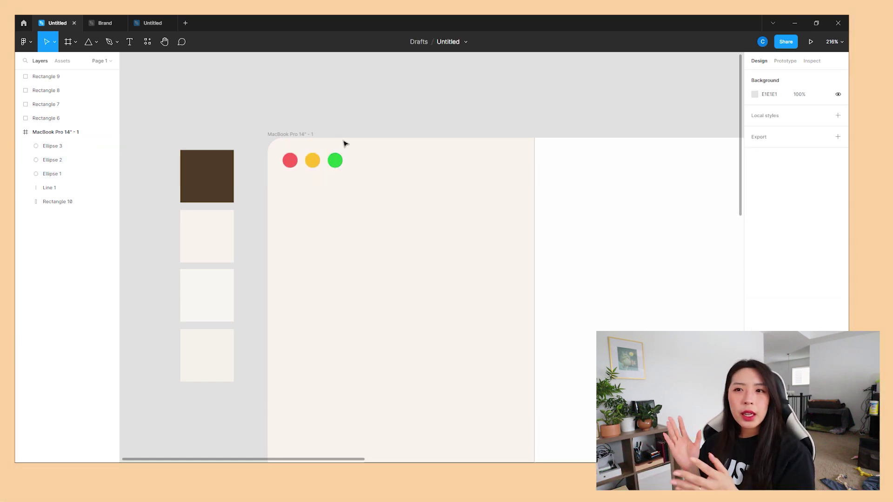
Align the vertical divider line with the sidebar's right edge, at X 284.
{"action": "scroll", "coordinate": [321, 180], "scroll_direction": "up", "scroll_amount": 5}
{"action": "scroll", "coordinate": [321, 180], "scroll_direction": "right", "scroll_amount": 5}
{"action": "scroll", "coordinate": [321, 180], "scroll_direction": "up", "scroll_amount": 2}
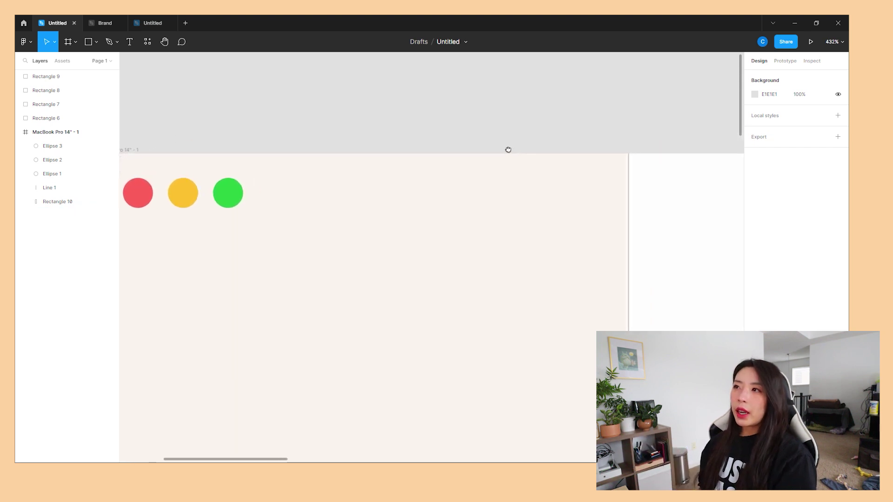
{"action": "left_click", "coordinate": [627, 193]}
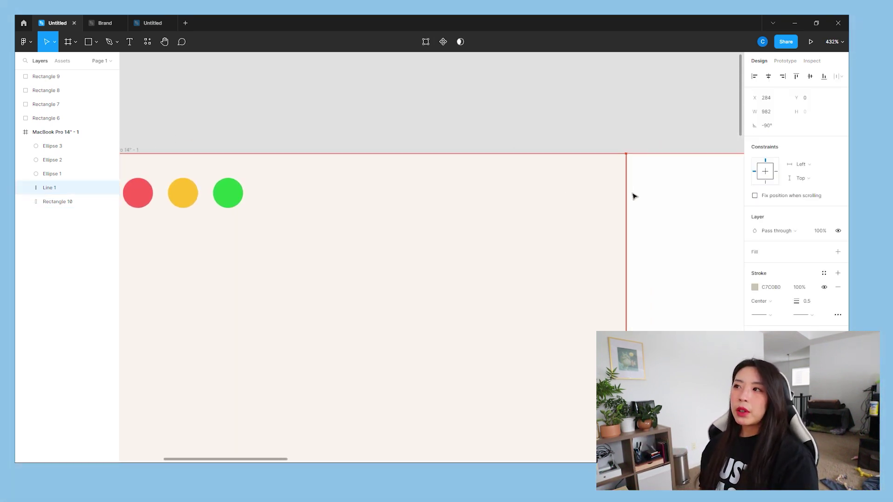
{"action": "left_click", "coordinate": [605, 143]}
Draw a triangle about 16 × 10 near the sidebar's upper-right corner and rotate it 90° so it points left.
{"action": "left_click", "coordinate": [97, 42]}
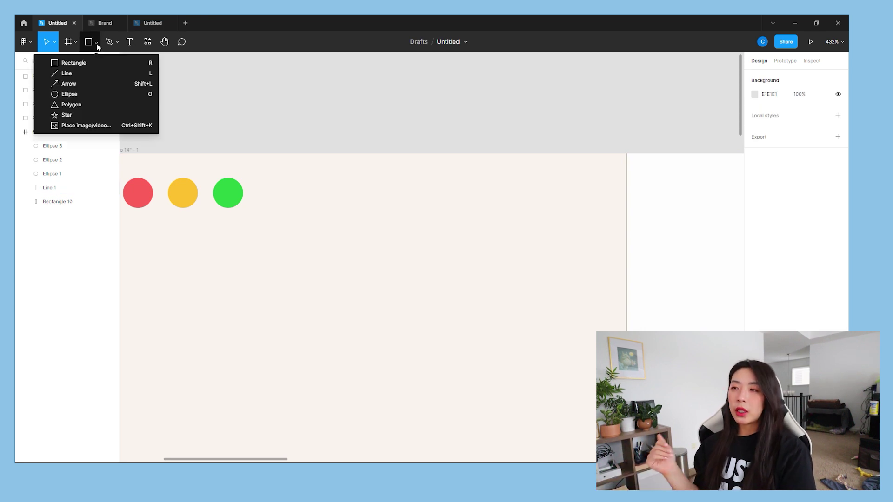
{"action": "left_click", "coordinate": [97, 105]}
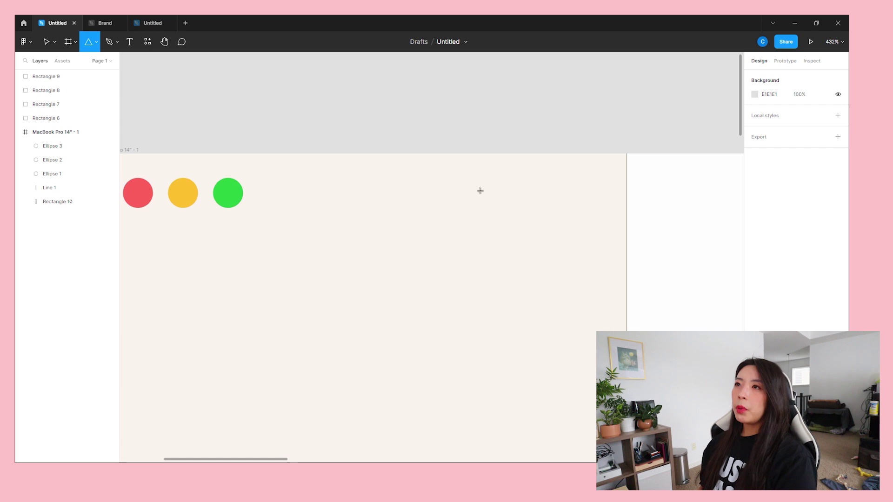
{"action": "key", "text": "v"}
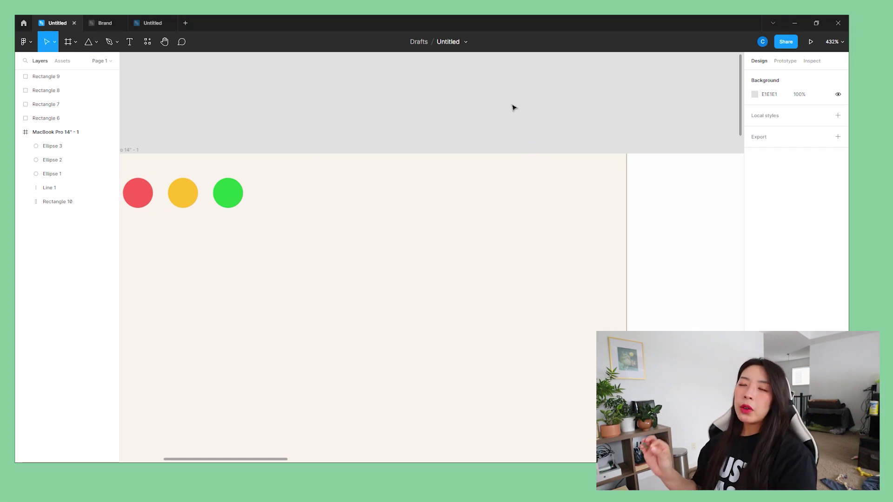
{"action": "left_click", "coordinate": [88, 42]}
{"action": "left_click_drag", "start_coordinate": [532, 189], "coordinate": [546, 205]}
{"action": "left_click_drag", "start_coordinate": [551, 209], "coordinate": [554, 209]}
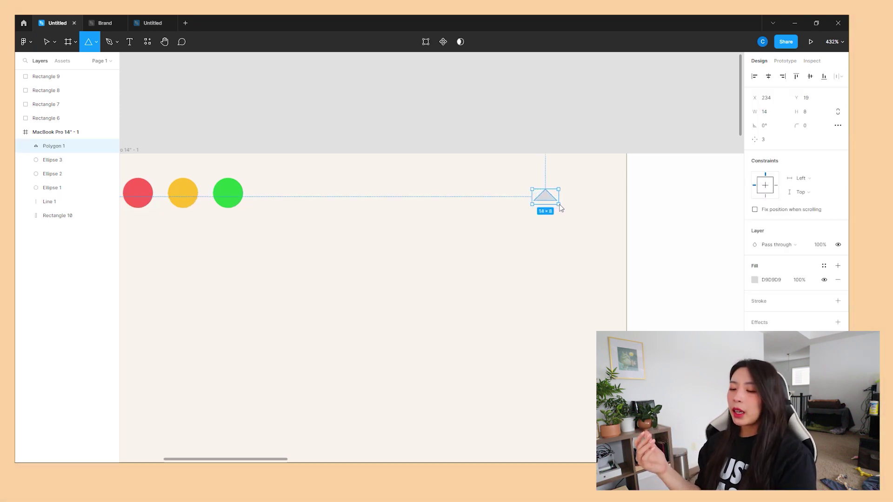
{"action": "left_click_drag", "start_coordinate": [562, 209], "coordinate": [564, 210]}
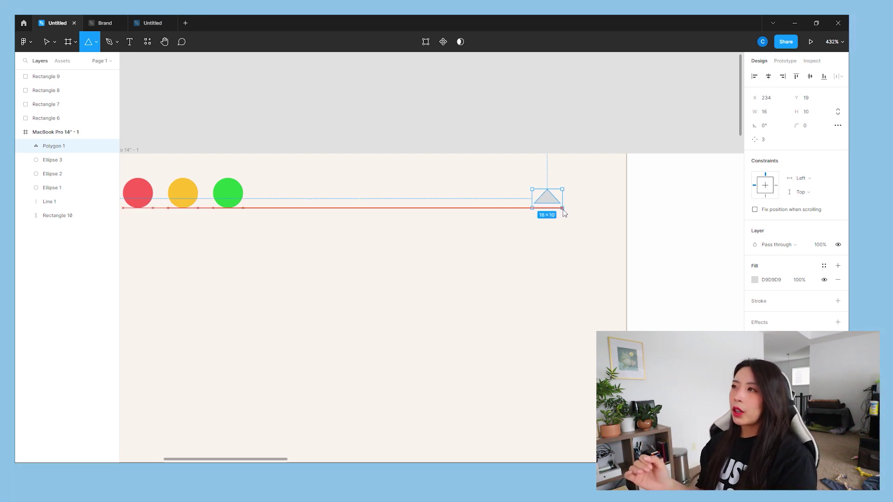
{"action": "left_click_drag", "start_coordinate": [563, 211], "coordinate": [528, 214]}
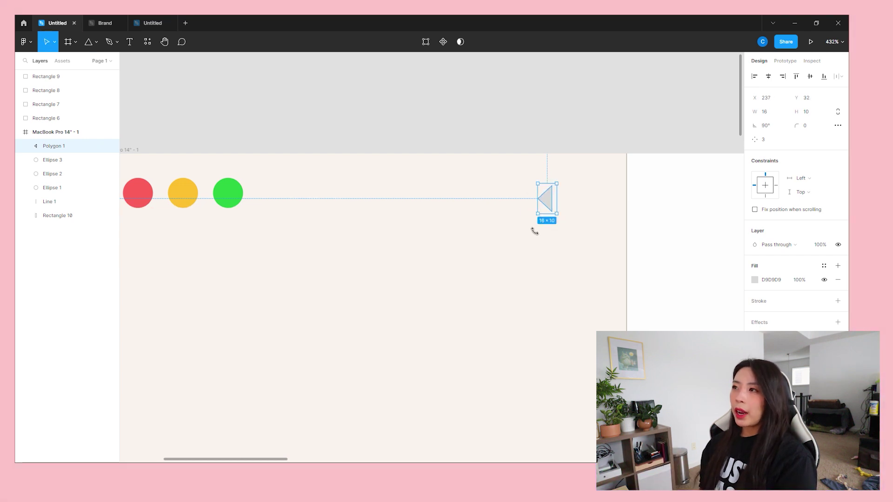
Fill the triangle with the dark brown 523C28 sampled from the palette swatch.
{"action": "key", "text": "minus"}
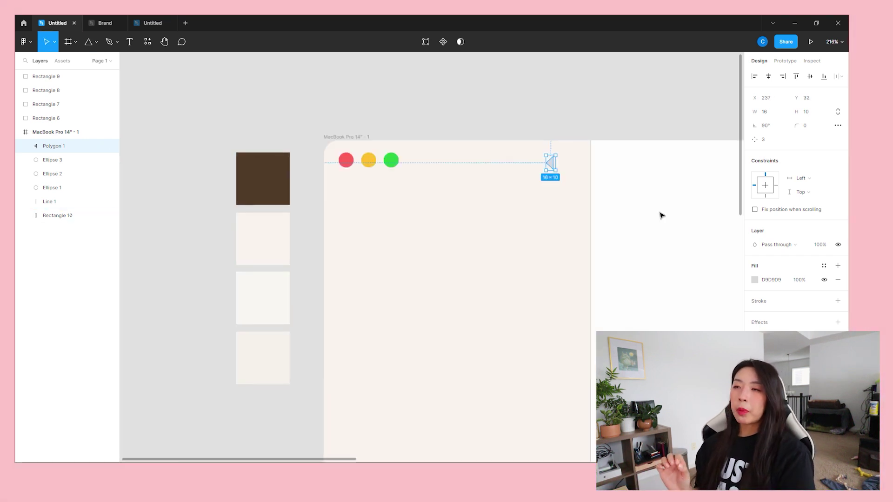
{"action": "left_click", "coordinate": [756, 279]}
{"action": "key", "text": "i"}
{"action": "left_click", "coordinate": [251, 195]}
{"action": "left_click", "coordinate": [553, 100]}
{"action": "left_click", "coordinate": [550, 162]}
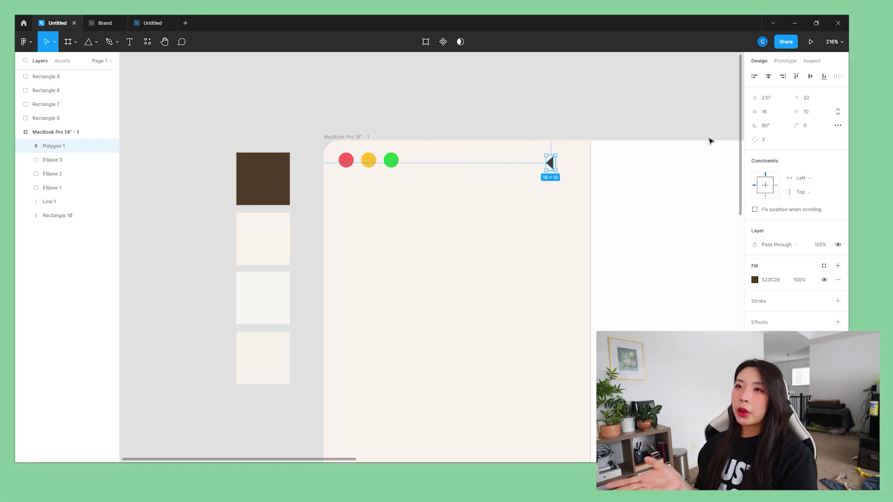
Duplicate the brown triangle, flip the copy horizontally and place it beside the original at X 265.
{"action": "key", "text": "ctrl+d"}
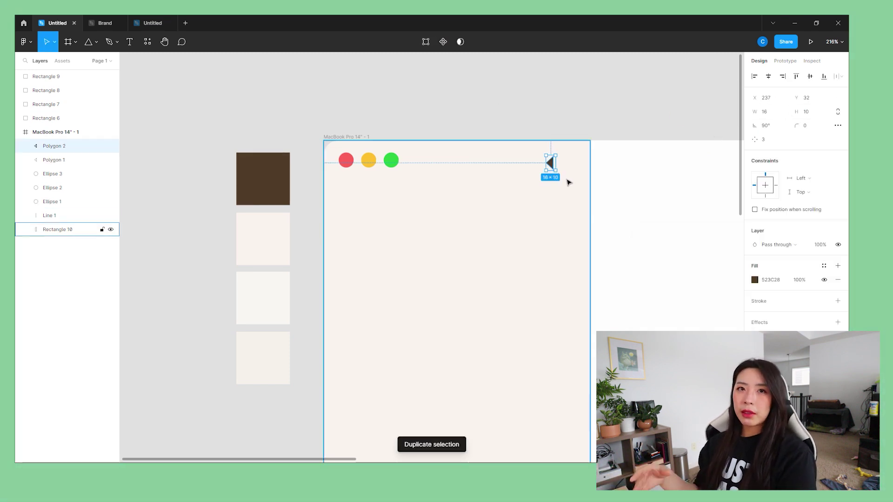
{"action": "key", "text": "shift+h"}
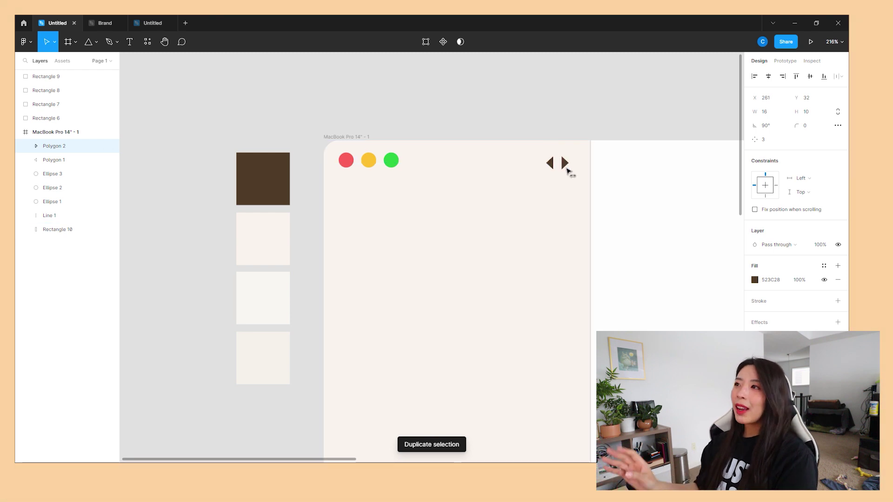
{"action": "left_click_drag", "start_coordinate": [573, 173], "coordinate": [573, 173]}
Fill the right-pointing triangle with light grey E1E1E1.
{"action": "left_click", "coordinate": [754, 280]}
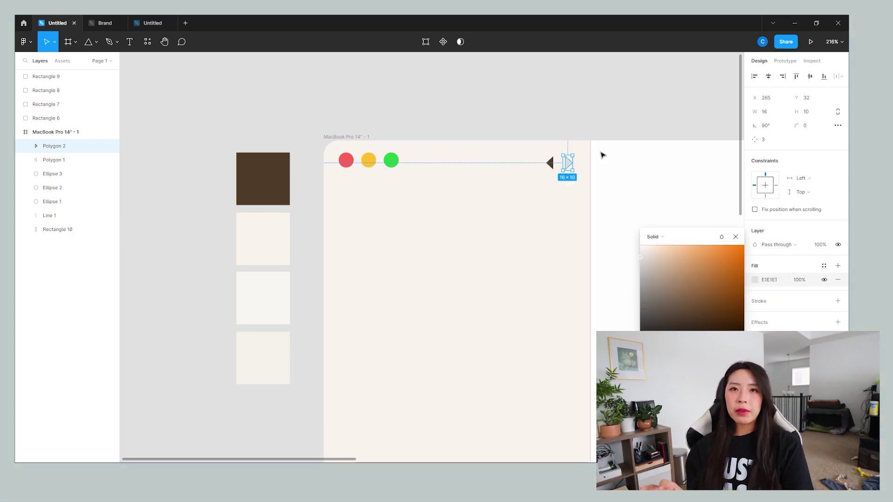
{"action": "left_click", "coordinate": [601, 151]}
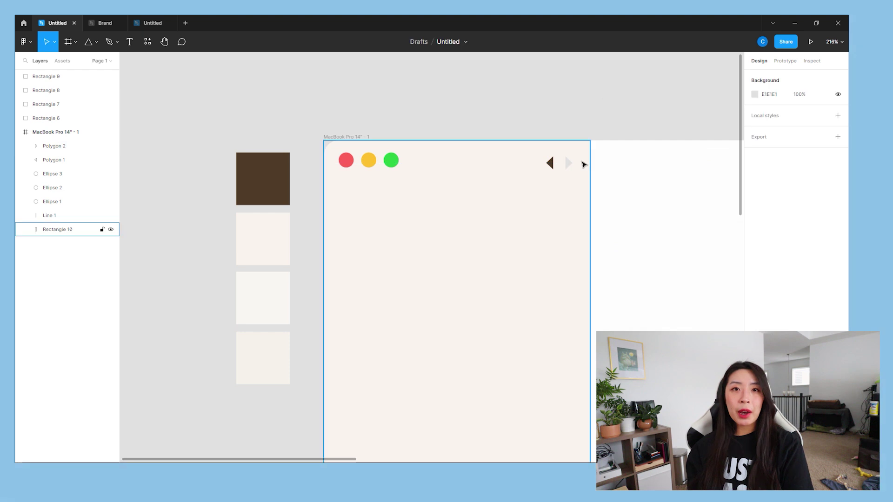
{"action": "left_click", "coordinate": [568, 163]}
{"action": "left_click", "coordinate": [552, 155]}
{"action": "left_click", "coordinate": [549, 124]}
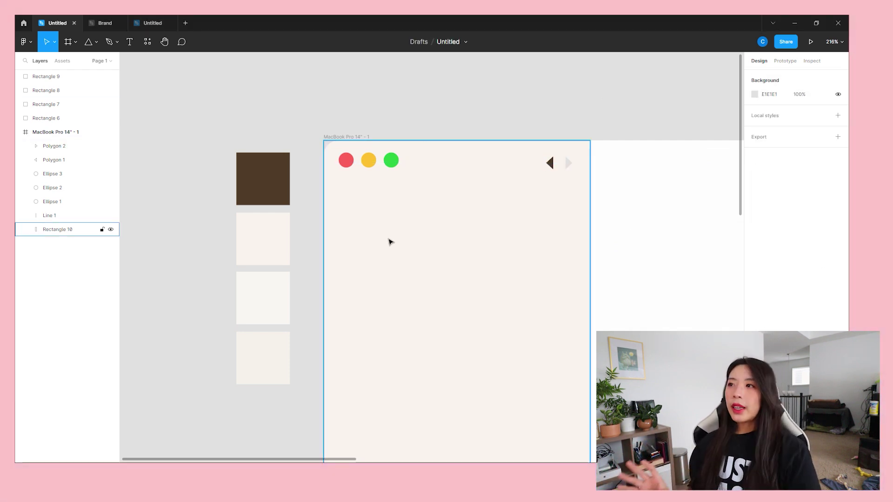
Paste the goodreads logo, about 116 × 25, into the sidebar below the coloured circles at X 24.
{"action": "key", "text": "ctrl+v"}
{"action": "left_click_drag", "start_coordinate": [418, 259], "coordinate": [390, 219]}
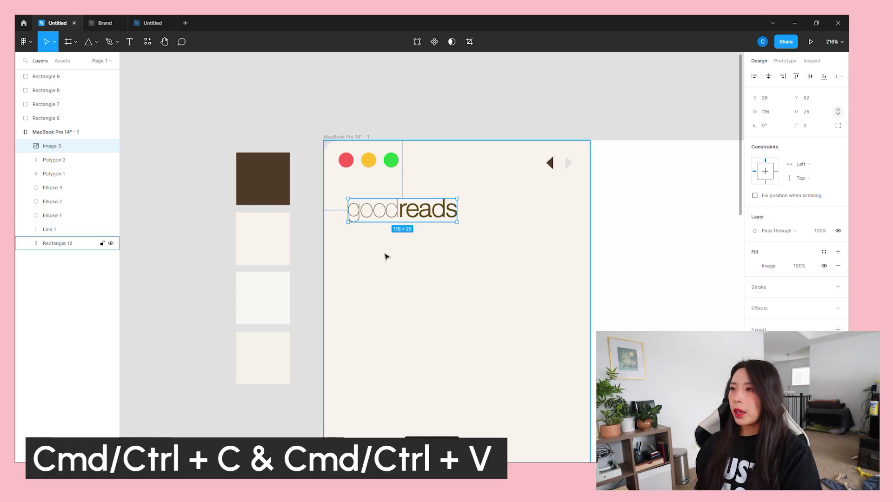
{"action": "key", "text": "alt"}
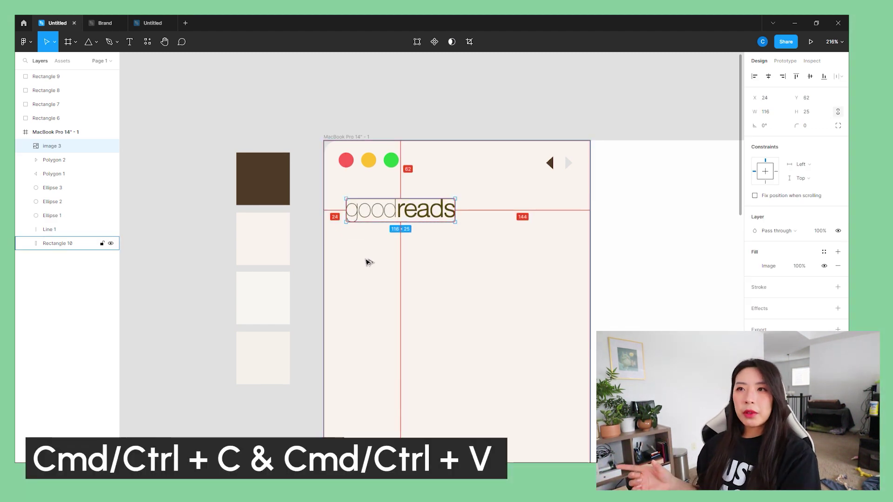
{"action": "key", "text": "Up"}
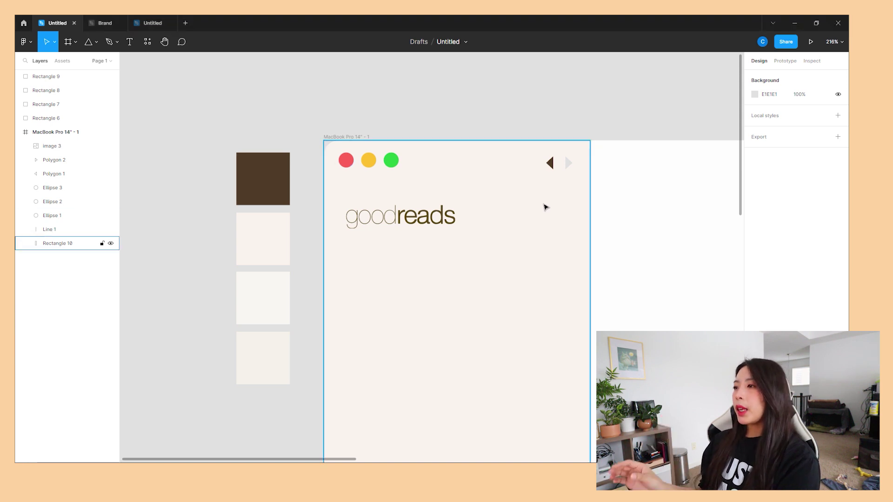
Paste the round 20 × 20 profile picture and place it level with the logo near the sidebar's right edge, at X 242.
{"action": "key", "text": "ctrl+v"}
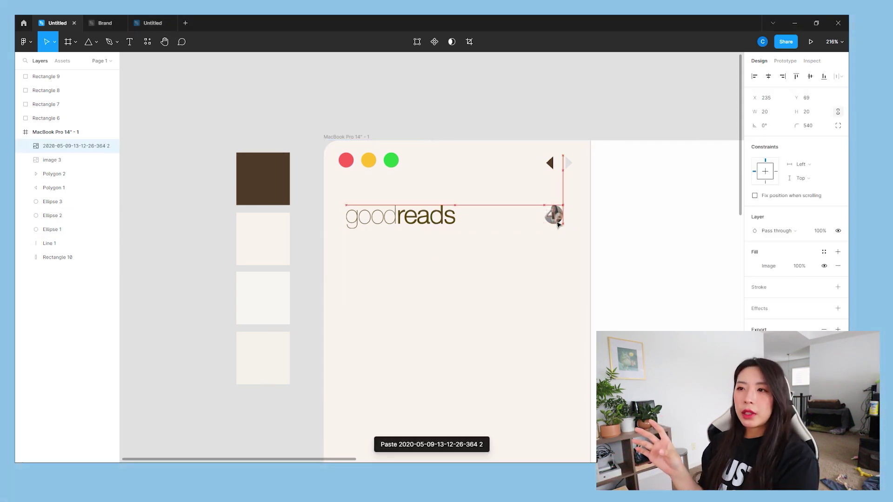
{"action": "left_click_drag", "start_coordinate": [564, 223], "coordinate": [564, 221]}
{"action": "key", "text": "alt"}
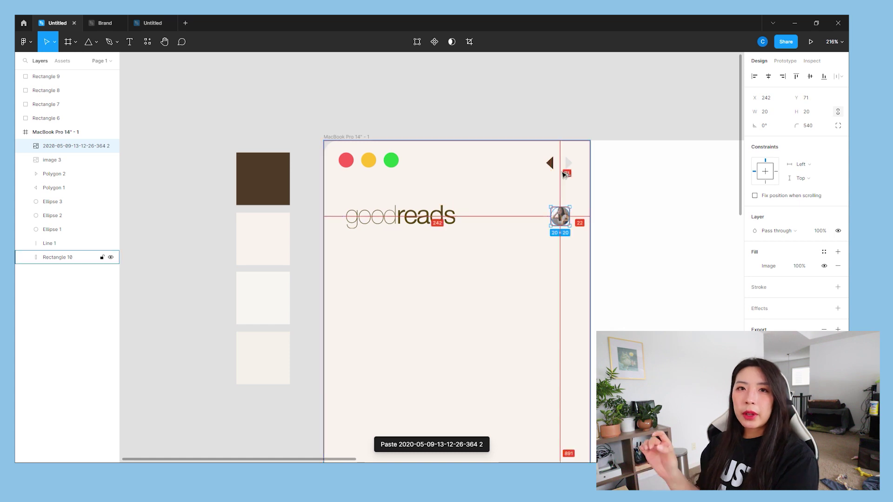
{"action": "key", "text": "Up"}
{"action": "key", "text": "Up"}
{"action": "key", "text": "Up"}
{"action": "key", "text": "Up"}
{"action": "key", "text": "Up"}
{"action": "key", "text": "Up"}
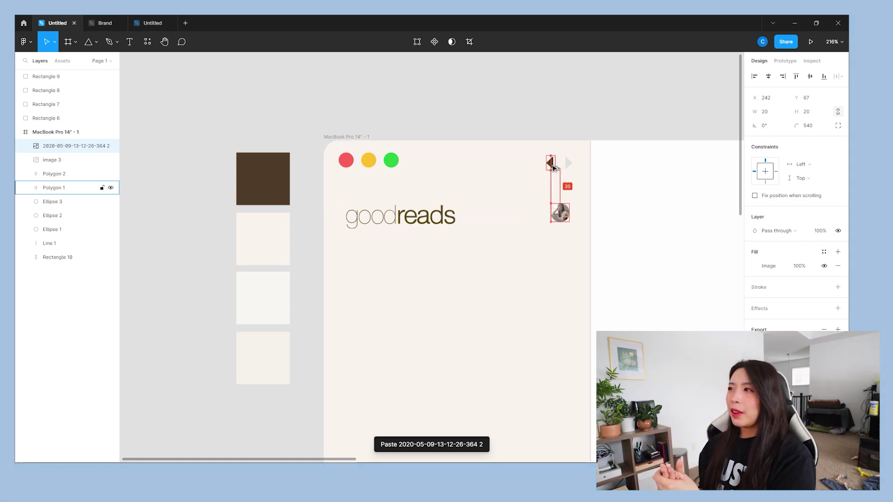
{"action": "left_click_drag", "start_coordinate": [566, 212], "coordinate": [567, 217]}
{"action": "left_click", "coordinate": [531, 106]}
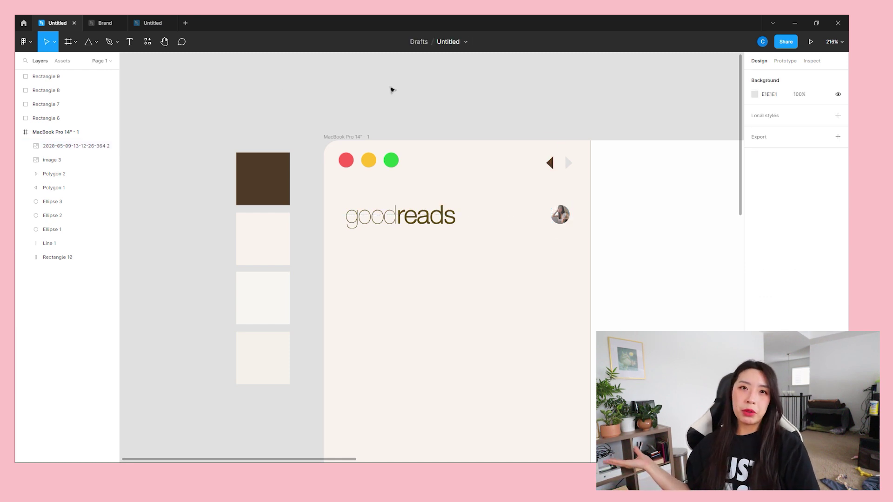
Draw a rectangle about 254 × 34 across the sidebar below the logo, at about X 14, Y 113.
{"action": "scroll", "coordinate": [539, 275], "scroll_direction": "right", "scroll_amount": 4}
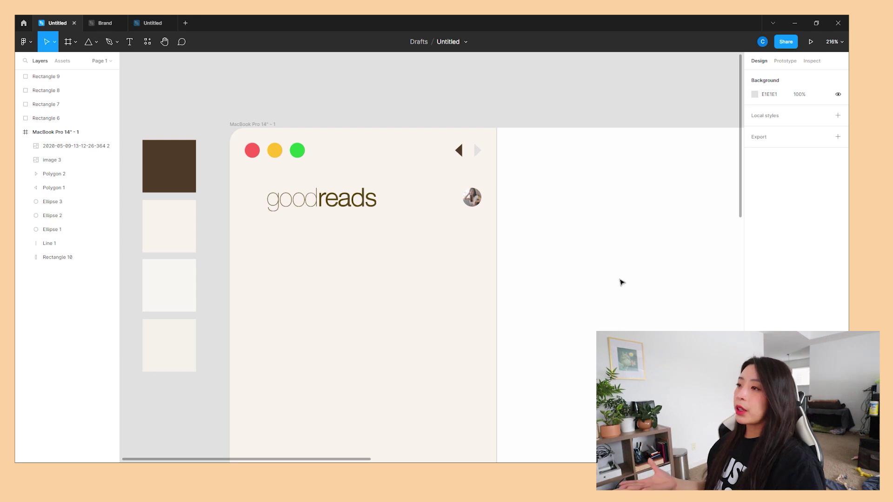
{"action": "left_click", "coordinate": [215, 281], "text": "alt"}
{"action": "left_click_drag", "start_coordinate": [245, 337], "coordinate": [249, 315]}
{"action": "left_click", "coordinate": [236, 255]}
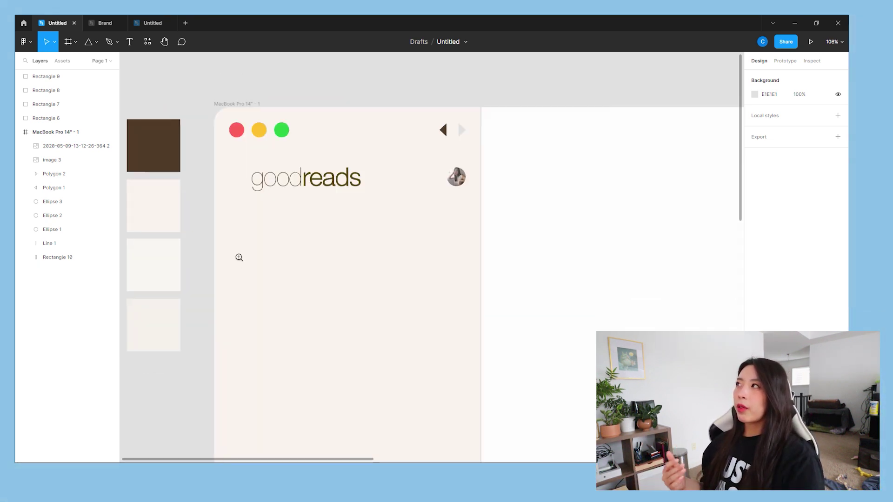
{"action": "left_click_drag", "start_coordinate": [238, 241], "coordinate": [259, 269]}
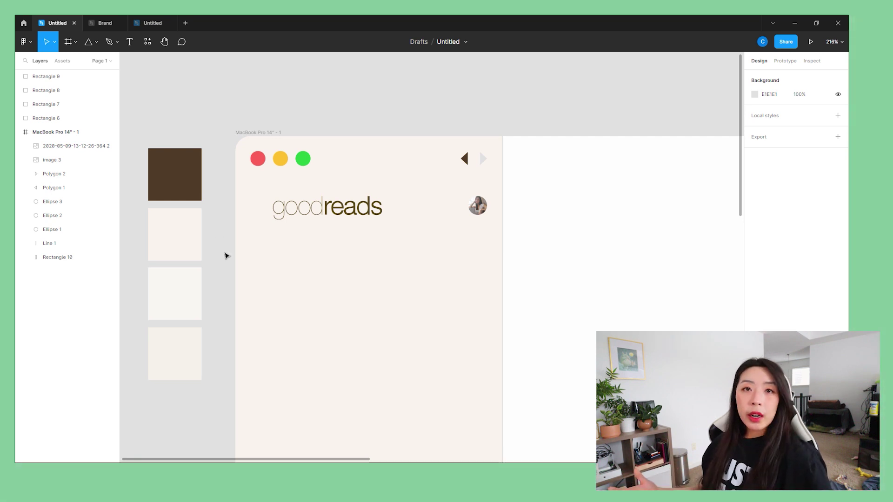
{"action": "key", "text": "r"}
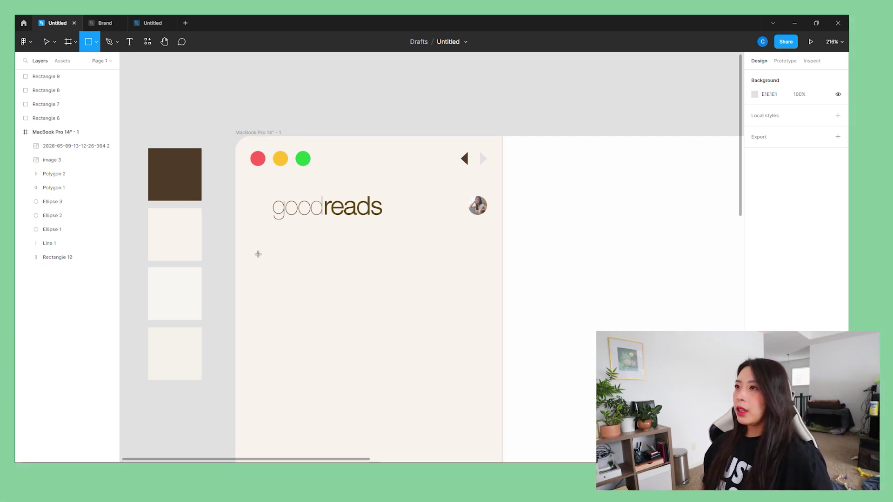
{"action": "left_click_drag", "start_coordinate": [249, 242], "coordinate": [487, 275]}
Fill the new rectangle with the dark brown 523C28 sampled from the palette swatch.
{"action": "left_click", "coordinate": [754, 266]}
{"action": "key", "text": "i"}
{"action": "left_click", "coordinate": [192, 181]}
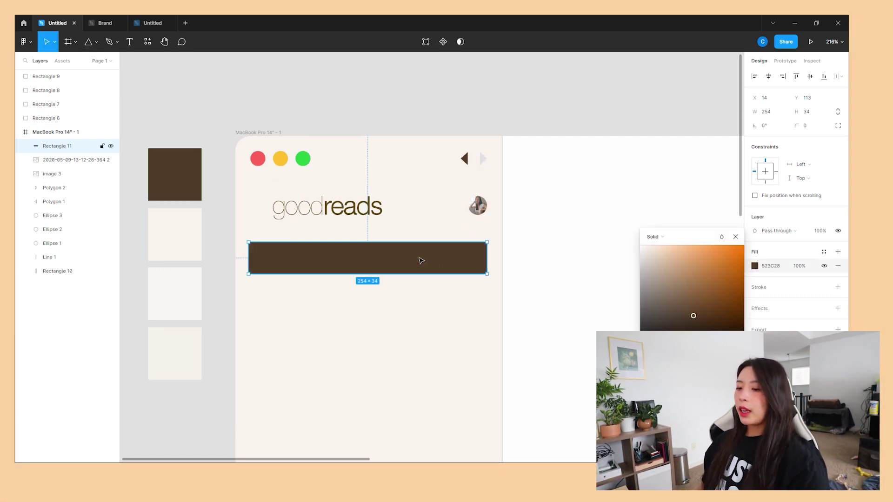
{"action": "left_click", "coordinate": [572, 228]}
Add the white text "Add a Book" on the brown rectangle in Lato, at about X 86, Y 127.
{"action": "key", "text": "t"}
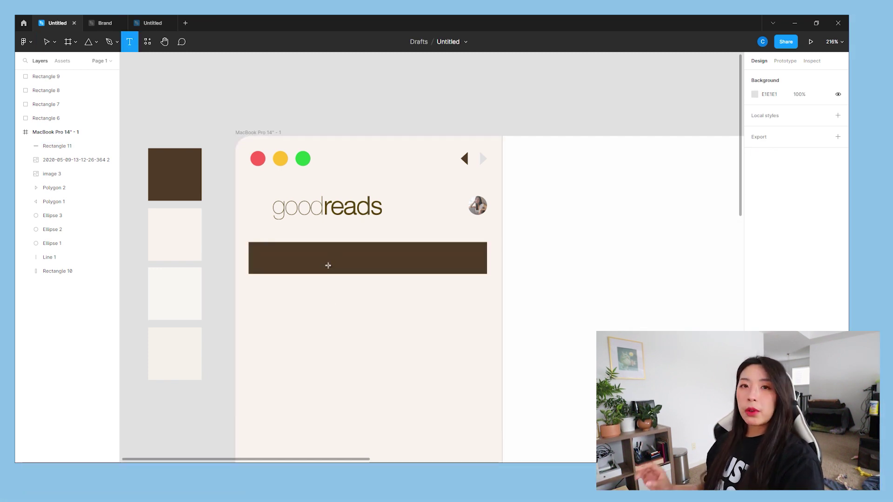
{"action": "left_click", "coordinate": [328, 265]}
{"action": "type", "text": "h"}
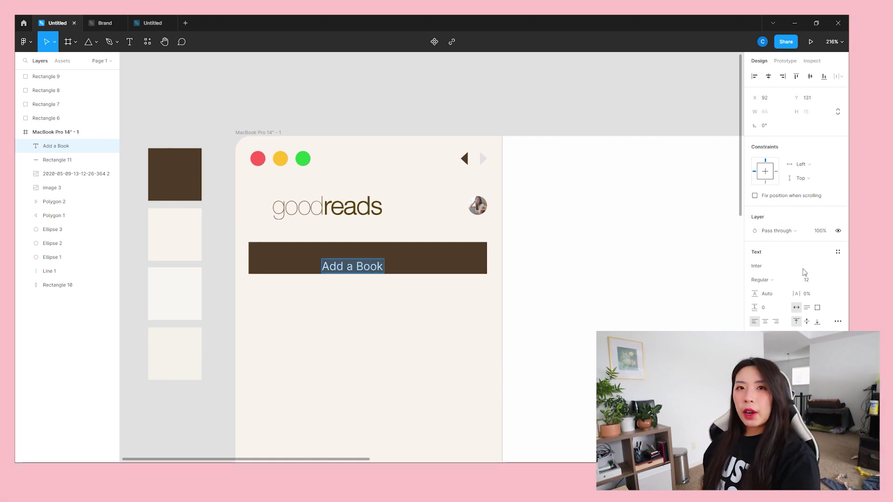
{"action": "key", "text": "Return"}
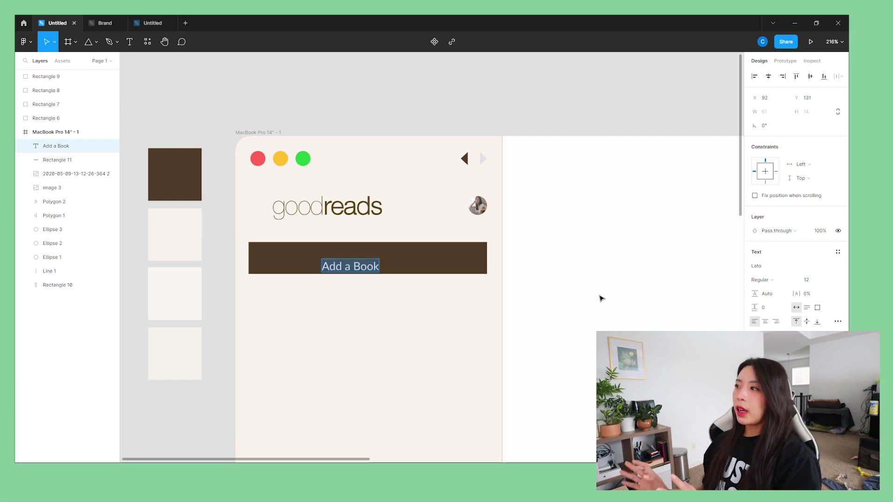
{"action": "left_click", "coordinate": [568, 295]}
{"action": "left_click_drag", "start_coordinate": [344, 269], "coordinate": [338, 266]}
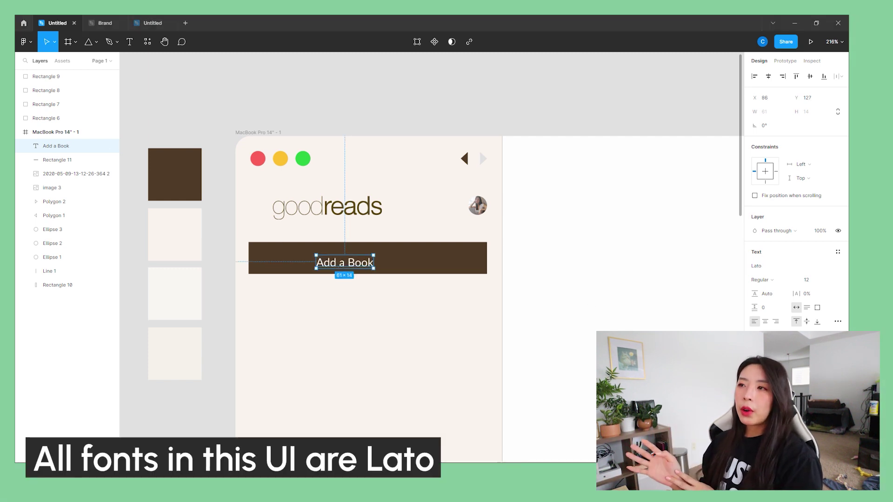
Make the Add a Book text bold at size 16 and move it to about X 72, Y 121.
{"action": "left_click", "coordinate": [759, 280]}
{"action": "left_click", "coordinate": [757, 312]}
{"action": "left_click", "coordinate": [814, 283]}
{"action": "type", "text": "16"}
{"action": "key", "text": "Return"}
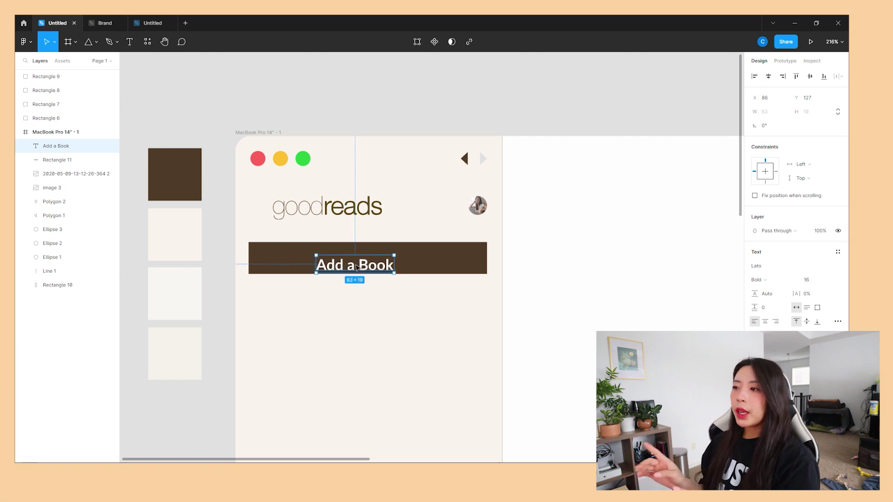
{"action": "left_click_drag", "start_coordinate": [355, 267], "coordinate": [341, 262]}
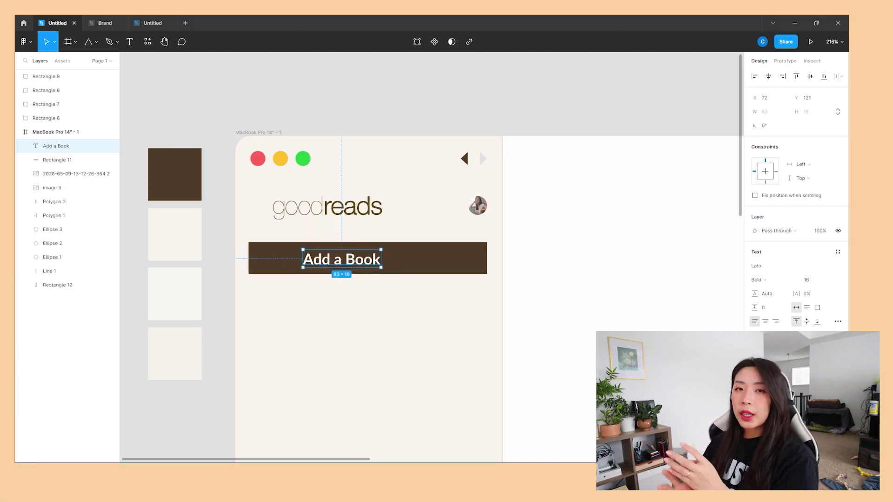
Add a white plus sign near the start of the brown rectangle and move the Add a Book text slightly closer to it.
{"action": "left_click", "coordinate": [281, 263]}
{"action": "key", "text": "ctrl+v"}
{"action": "left_click_drag", "start_coordinate": [282, 277], "coordinate": [270, 267]}
{"action": "left_click", "coordinate": [324, 270]}
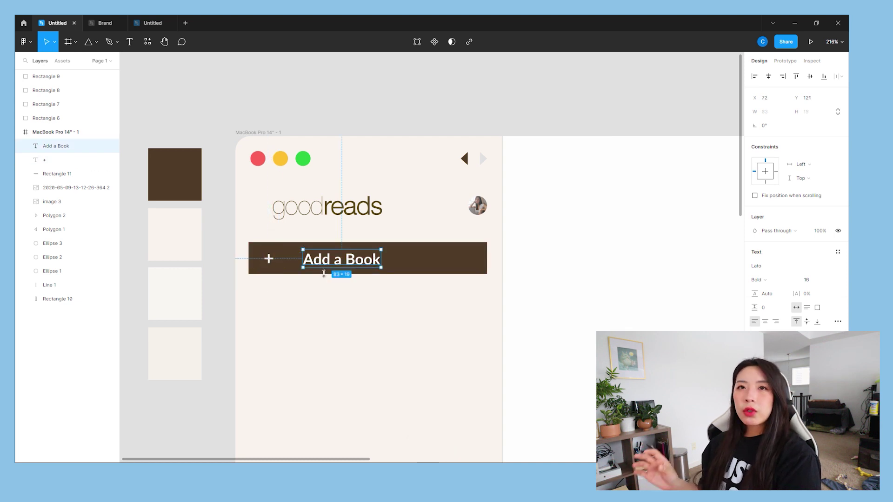
{"action": "left_click_drag", "start_coordinate": [324, 273], "coordinate": [277, 271]}
Set the brown rectangle's corner radius to 4 and its height to 41.
{"action": "left_click", "coordinate": [409, 268]}
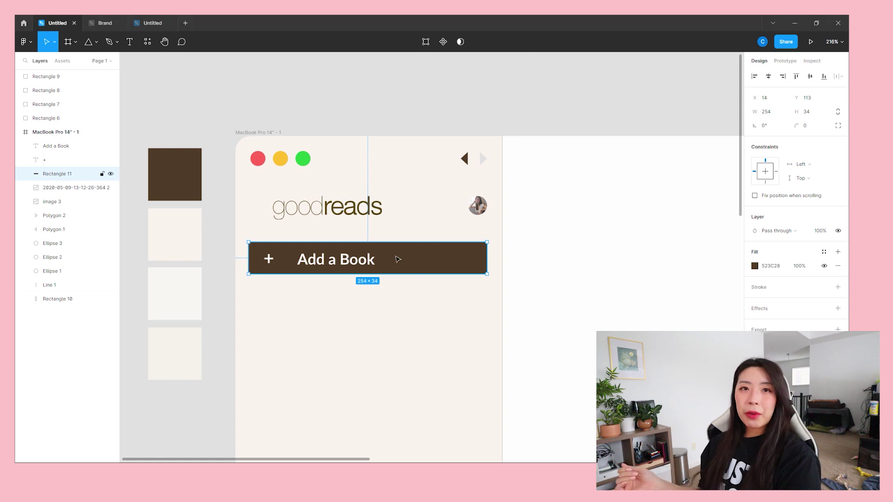
{"action": "type", "text": "4"}
{"action": "key", "text": "Return"}
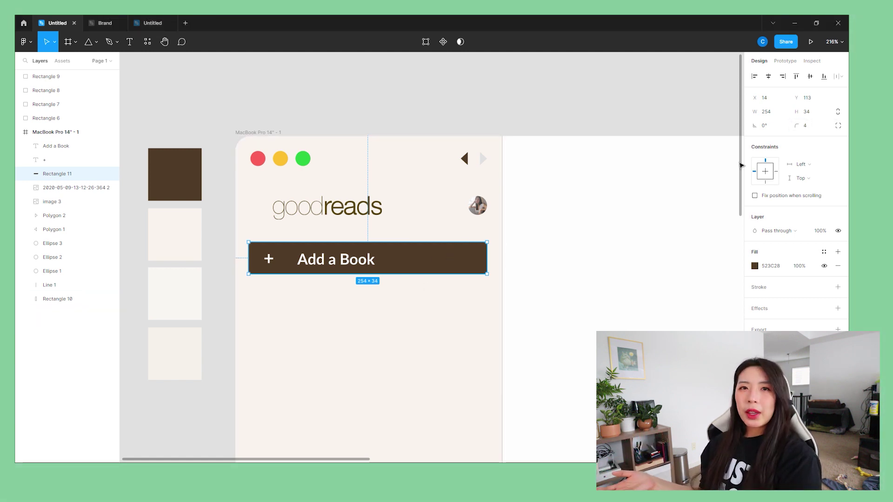
{"action": "left_click", "coordinate": [809, 111]}
{"action": "type", "text": "41"}
{"action": "key", "text": "Return"}
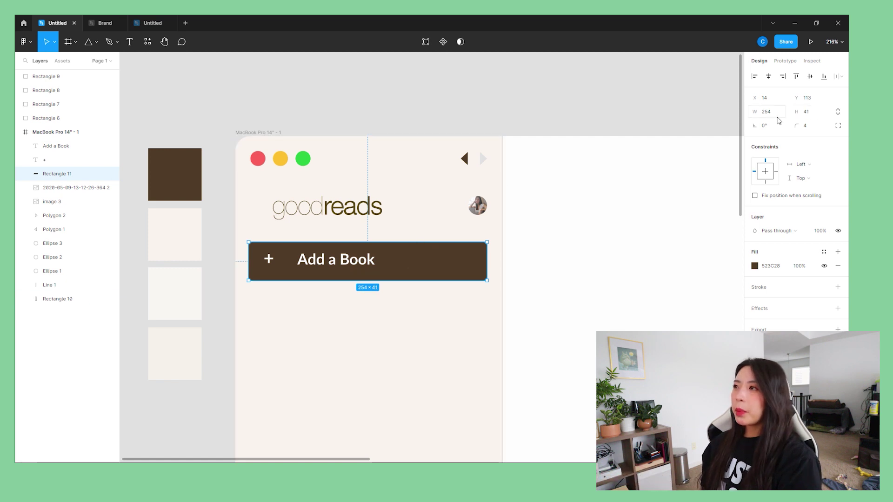
Set the brown rectangle's width to 252 and shift it so its edges line up with the red circle and the avatar.
{"action": "key", "text": "alt"}
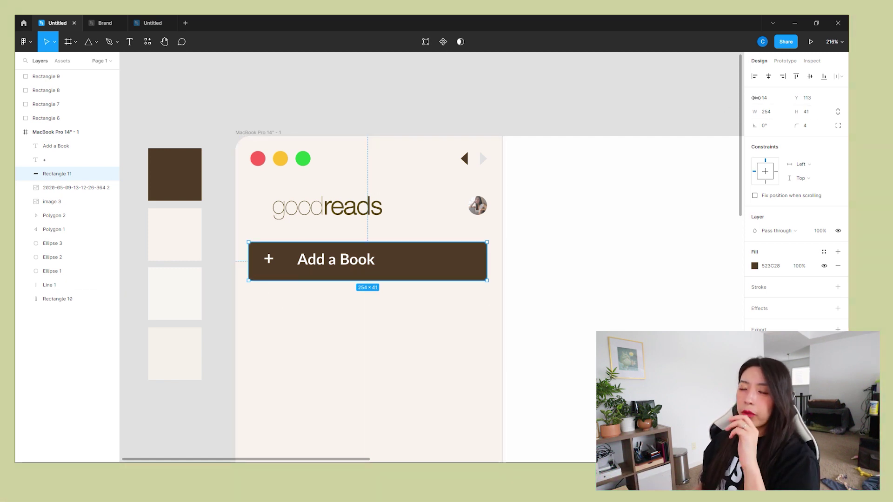
{"action": "type", "text": "252"}
{"action": "key", "text": "Return"}
{"action": "left_click_drag", "start_coordinate": [304, 278], "coordinate": [307, 275]}
Select the plus sign, the Add a Book text and the brown rectangle and move them down together by 19 pixels.
{"action": "left_click", "coordinate": [272, 260]}
{"action": "left_click", "coordinate": [316, 260], "text": "shift"}
{"action": "left_click", "coordinate": [353, 247], "text": "shift"}
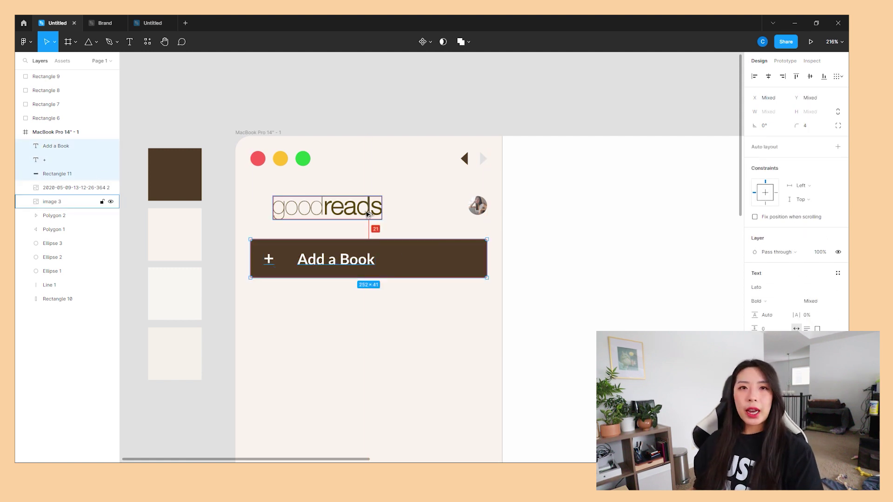
{"action": "key", "text": "shift+Down"}
{"action": "key", "text": "shift+Down"}
{"action": "key", "text": "Down"}
{"action": "key", "text": "Down"}
{"action": "key", "text": "Down"}
{"action": "key", "text": "Up"}
{"action": "key", "text": "Up"}
{"action": "key", "text": "Up"}
{"action": "key", "text": "Up"}
{"action": "key", "text": "Escape"}
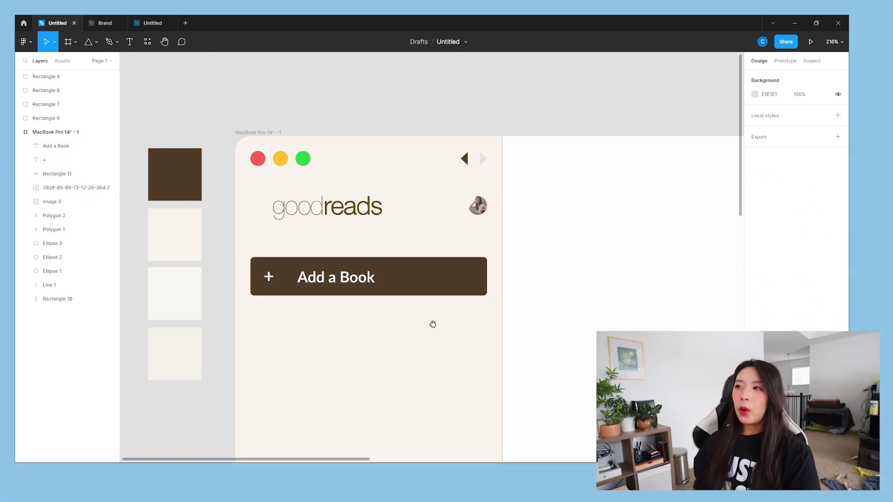
Copy the Add a Book text below the button at about X 36, Y 202, in Regular size 15 with the palette's dark brown.
{"action": "left_click_drag", "start_coordinate": [432, 324], "coordinate": [433, 299]}
{"action": "left_click_drag", "start_coordinate": [300, 255], "coordinate": [270, 311]}
{"action": "left_click", "coordinate": [775, 279]}
{"action": "left_click", "coordinate": [770, 248]}
{"action": "left_click", "coordinate": [810, 280]}
{"action": "key", "text": "Down"}
{"action": "left_click", "coordinate": [757, 358]}
{"action": "key", "text": "i"}
{"action": "left_click", "coordinate": [175, 149]}
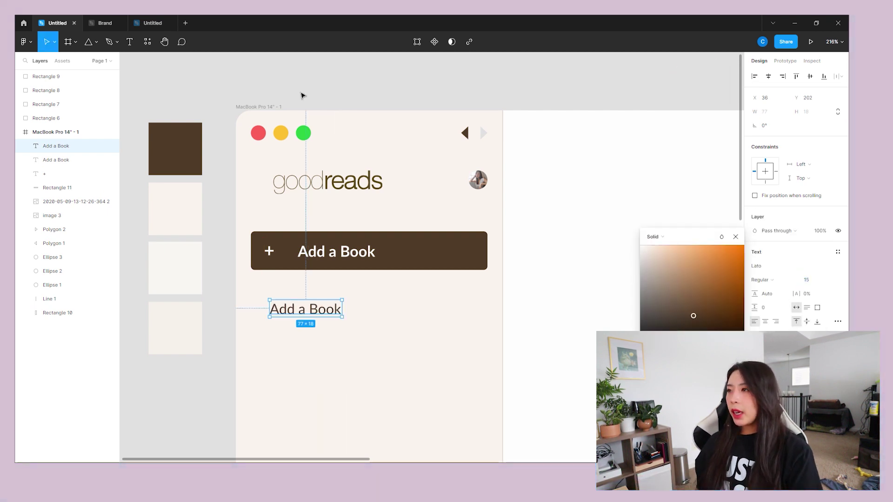
Change the copied text to "Notifications" and duplicate it below as "Inbox" at about Y 243.
{"action": "double_click", "coordinate": [306, 309]}
{"action": "type", "text": "Notifications"}
{"action": "key", "text": "Escape"}
{"action": "key", "text": "ctrl+d"}
{"action": "left_click_drag", "start_coordinate": [309, 309], "coordinate": [314, 349]}
{"action": "double_click", "coordinate": [315, 350]}
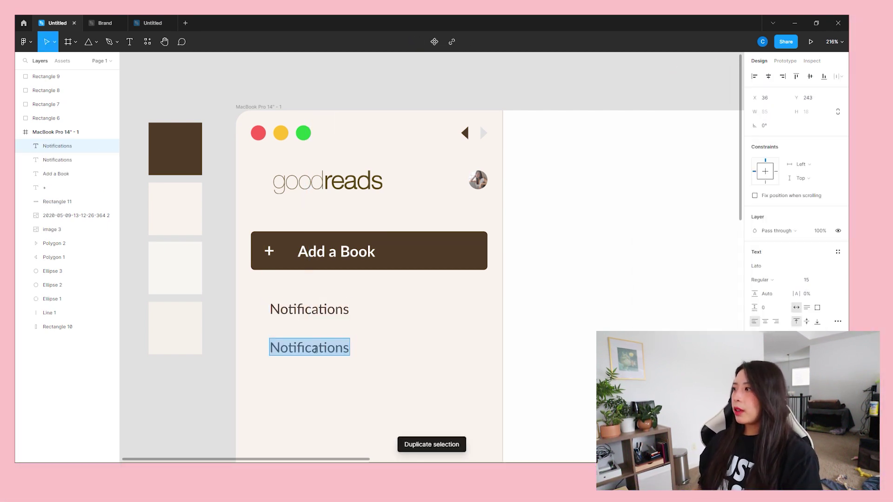
{"action": "type", "text": "Inbox"}
Duplicate the Inbox text twice further down the menu and change the copies to "Profile" and "Settings".
{"action": "scroll", "coordinate": [335, 361], "scroll_direction": "down", "scroll_amount": 2}
{"action": "key", "text": "Escape"}
{"action": "key", "text": "ctrl+d"}
{"action": "left_click_drag", "start_coordinate": [298, 266], "coordinate": [303, 307]}
{"action": "key", "text": "ctrl+d"}
{"action": "double_click", "coordinate": [301, 305]}
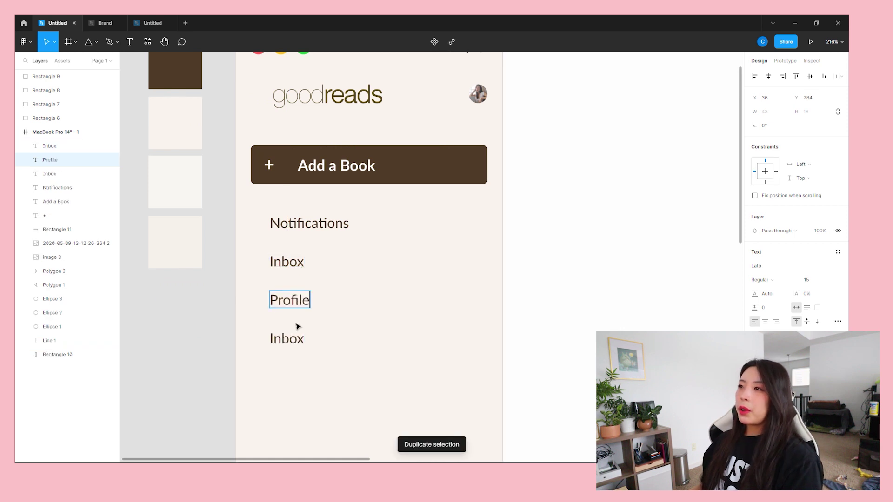
{"action": "double_click", "coordinate": [293, 338]}
{"action": "type", "text": "Settings"}
Set the vertical spacing of the four menu labels to 24 and move them to X 66, under the Add a Book text.
{"action": "left_click_drag", "start_coordinate": [314, 411], "coordinate": [293, 222]}
{"action": "left_click", "coordinate": [772, 143]}
{"action": "key", "text": "Up"}
{"action": "left_click_drag", "start_coordinate": [303, 273], "coordinate": [331, 273]}
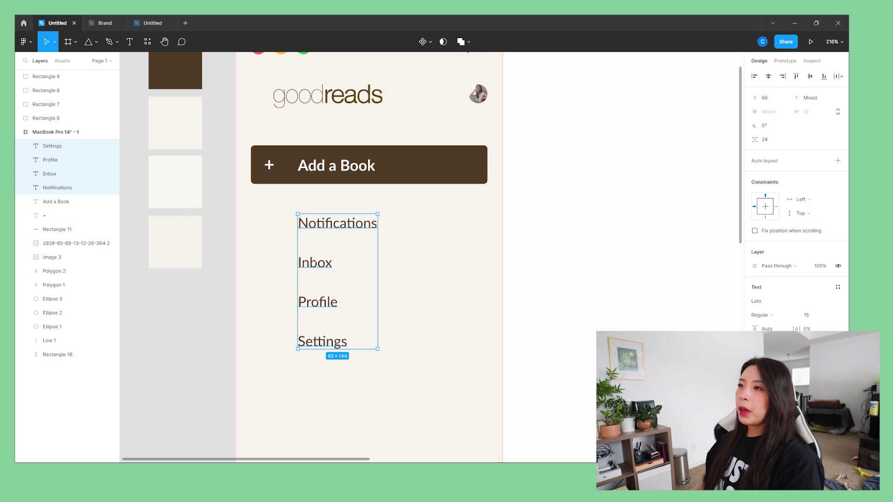
{"action": "left_click", "coordinate": [223, 277]}
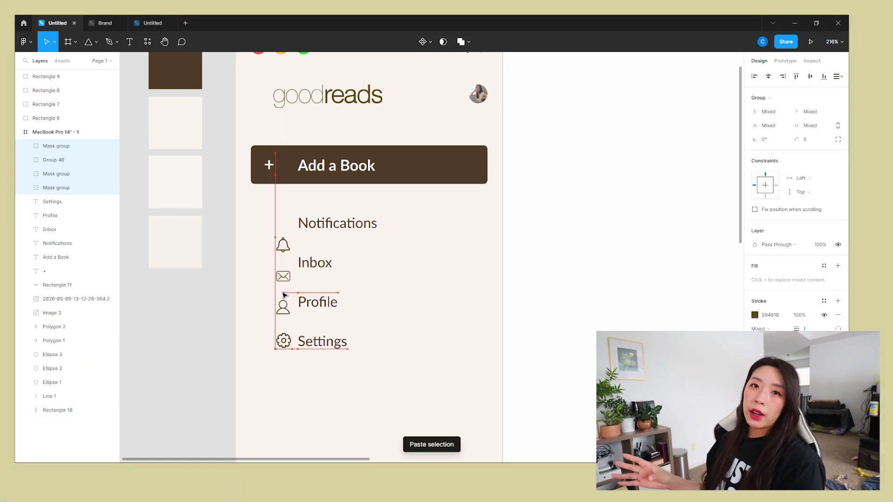
Place the pasted bell, envelope, person and gear icons beside the menu labels and set the labels' vertical spacing to 16.
{"action": "left_click_drag", "start_coordinate": [284, 288], "coordinate": [273, 251]}
{"action": "left_click_drag", "start_coordinate": [389, 207], "coordinate": [294, 356]}
{"action": "left_click", "coordinate": [757, 140]}
{"action": "type", "text": "16"}
{"action": "key", "text": "Return"}
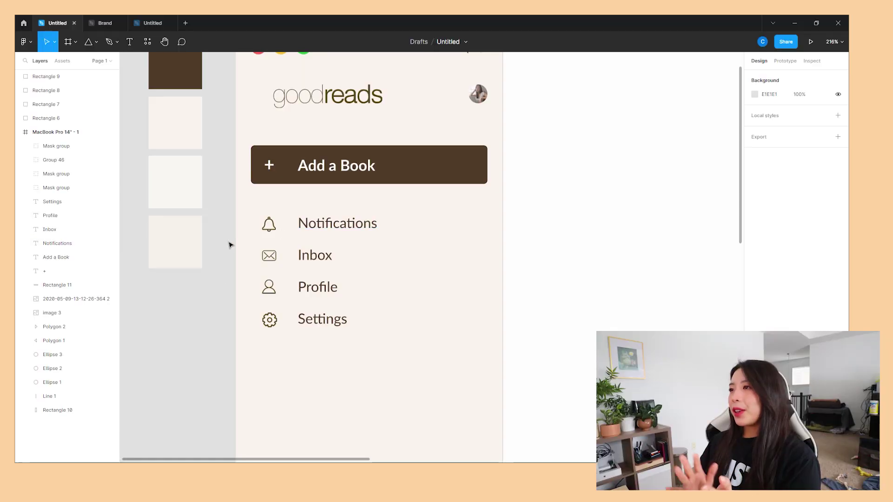
Examine the bell, envelope, person and gear icons up close for consistent size and alignment with their menu labels.
{"action": "scroll", "coordinate": [267, 246], "scroll_direction": "up", "scroll_amount": 5}
{"action": "left_click", "coordinate": [265, 219]}
{"action": "scroll", "coordinate": [295, 289], "scroll_direction": "down", "scroll_amount": 2}
{"action": "left_click", "coordinate": [296, 289]}
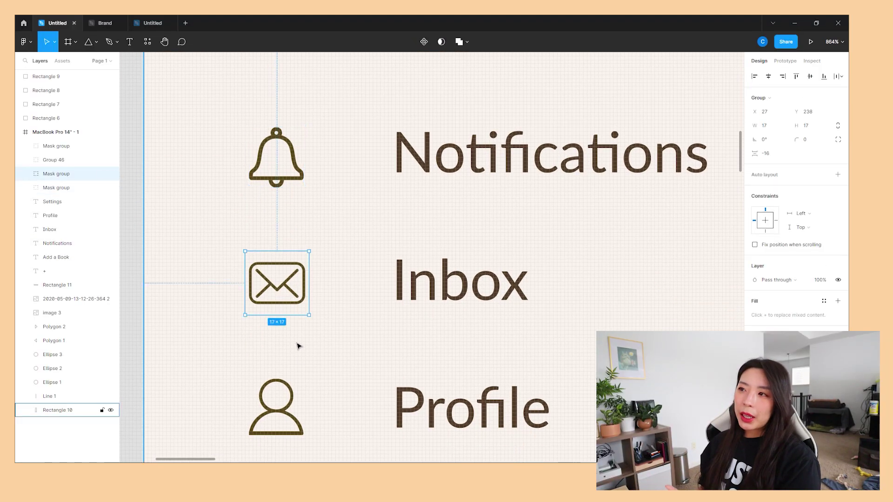
{"action": "left_click", "coordinate": [284, 380]}
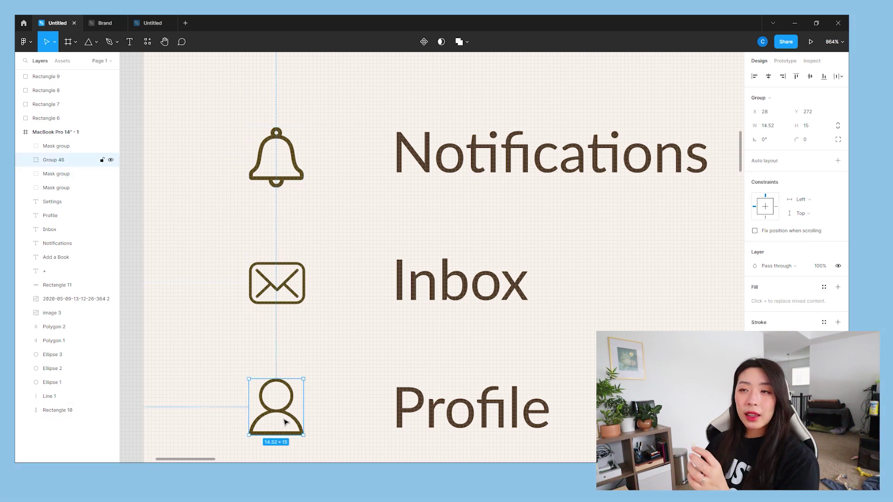
{"action": "scroll", "coordinate": [302, 325], "scroll_direction": "down", "scroll_amount": 3}
{"action": "scroll", "coordinate": [324, 287], "scroll_direction": "up", "scroll_amount": 3}
{"action": "left_click", "coordinate": [297, 284]}
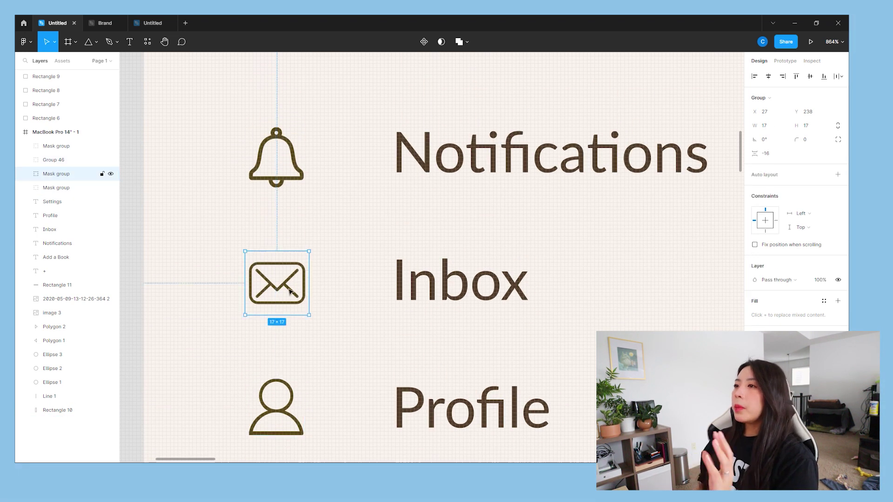
{"action": "left_click", "coordinate": [351, 319]}
{"action": "scroll", "coordinate": [354, 364], "scroll_direction": "down", "scroll_amount": 3}
{"action": "scroll", "coordinate": [285, 364], "scroll_direction": "down", "scroll_amount": 1}
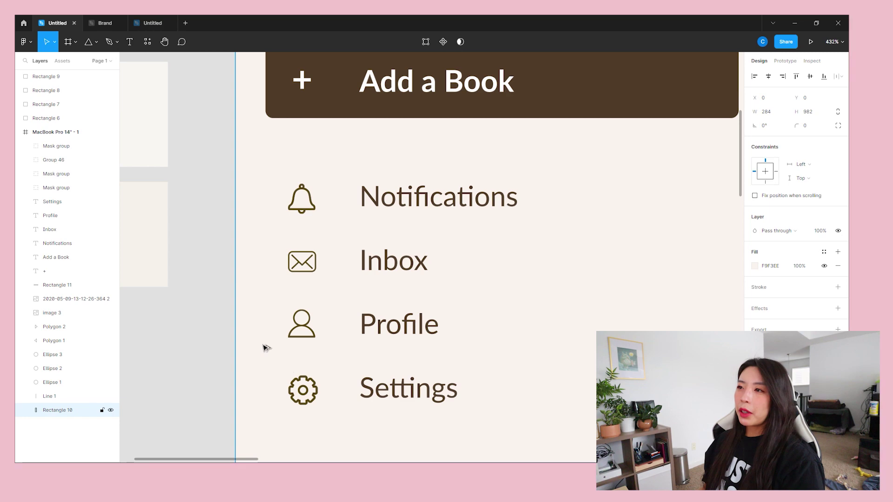
{"action": "scroll", "coordinate": [268, 359], "scroll_direction": "down", "scroll_amount": 3}
{"action": "scroll", "coordinate": [400, 296], "scroll_direction": "up", "scroll_amount": 2}
{"action": "scroll", "coordinate": [401, 296], "scroll_direction": "right", "scroll_amount": 2}
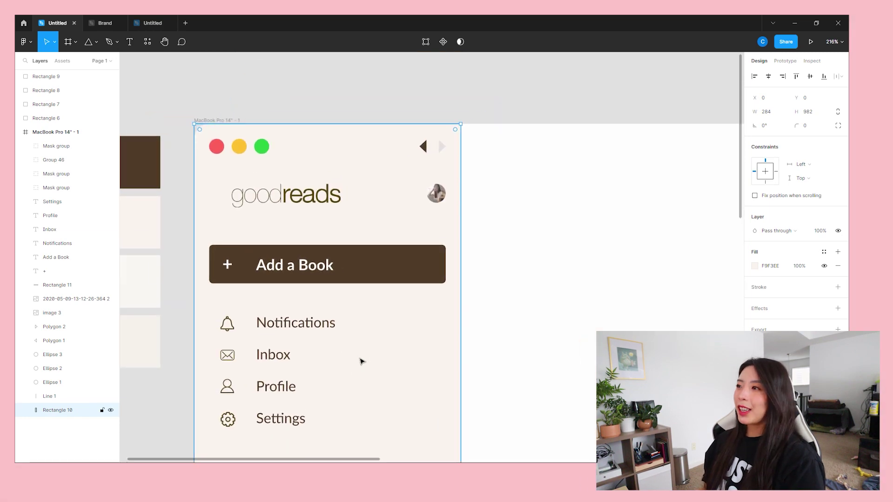
{"action": "scroll", "coordinate": [357, 360], "scroll_direction": "down", "scroll_amount": 1}
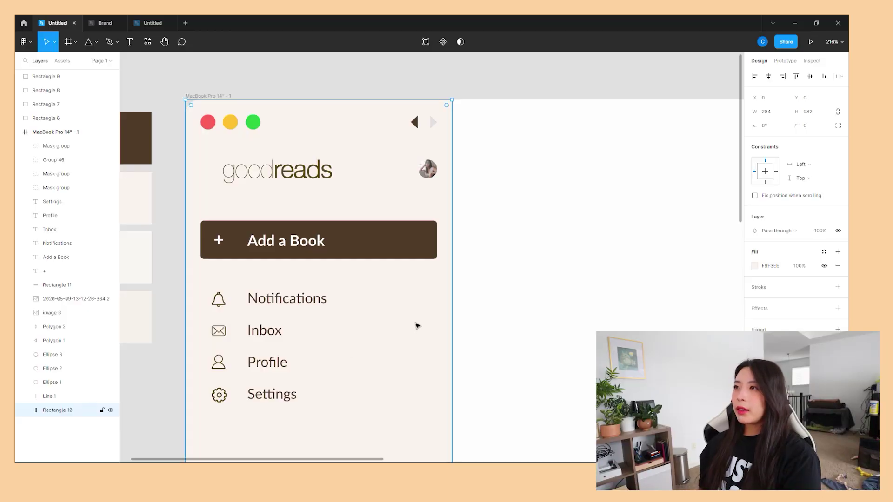
Draw a 13 × 13 square at X 255, Y 204 in the Notifications row, fill it with the red circle's colour and duplicate it beside Inbox.
{"action": "key", "text": "r"}
{"action": "left_click_drag", "start_coordinate": [424, 291], "coordinate": [437, 303]}
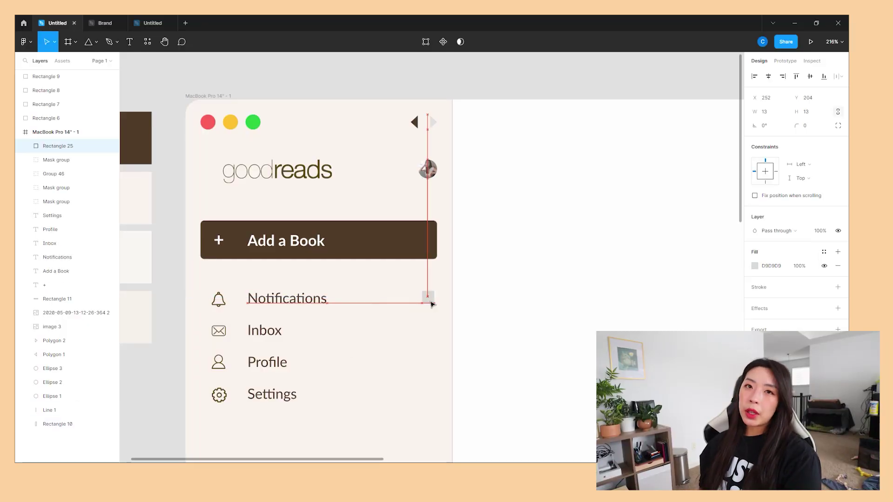
{"action": "left_click", "coordinate": [754, 265]}
{"action": "key", "text": "i"}
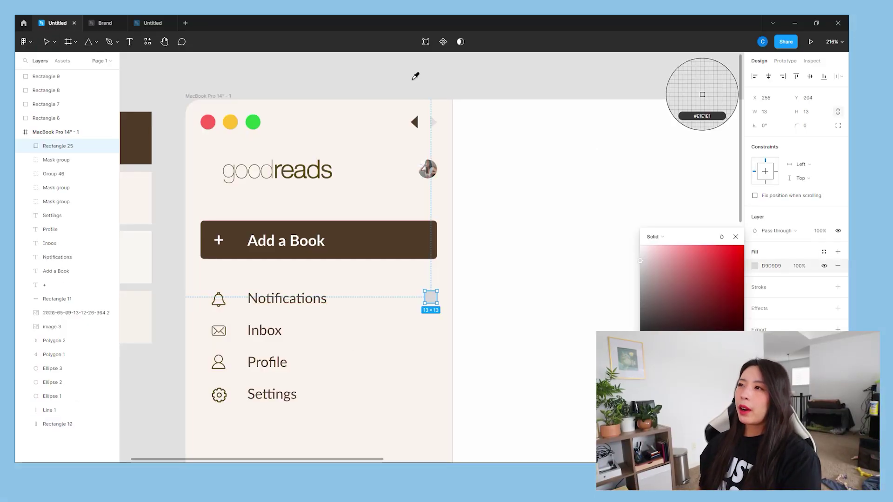
{"action": "left_click", "coordinate": [211, 125]}
{"action": "left_click", "coordinate": [432, 298]}
{"action": "left_click_drag", "start_coordinate": [435, 301], "coordinate": [435, 335]}
Add a white "3" on the Notifications red square and a white "1" on the Inbox red square.
{"action": "left_click_drag", "start_coordinate": [272, 334], "coordinate": [432, 332]}
{"action": "key", "text": "Return"}
{"action": "type", "text": "3"}
{"action": "key", "text": "Escape"}
{"action": "left_click", "coordinate": [556, 293]}
{"action": "key", "text": "ctrl+d"}
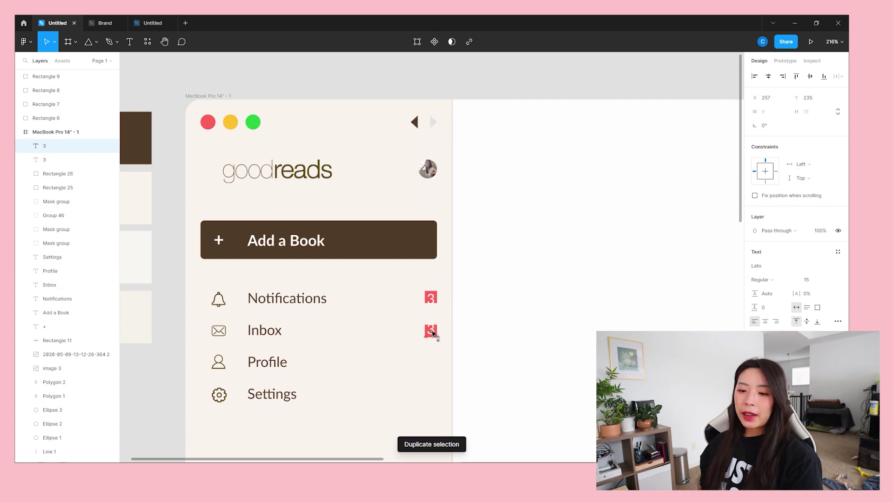
{"action": "key", "text": "Return"}
{"action": "type", "text": "1"}
{"action": "key", "text": "Escape"}
Reduce the badge numbers to size 12 and centre each one inside its red square.
{"action": "left_click", "coordinate": [431, 298]}
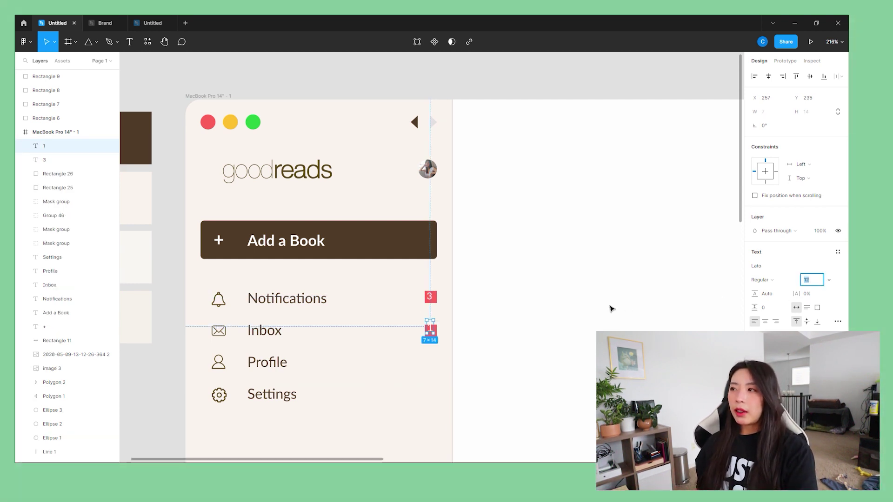
{"action": "left_click", "coordinate": [612, 308]}
{"action": "scroll", "coordinate": [431, 303], "scroll_direction": "up", "scroll_amount": 3}
{"action": "left_click_drag", "start_coordinate": [430, 298], "coordinate": [432, 302]}
{"action": "left_click_drag", "start_coordinate": [434, 362], "coordinate": [435, 366]}
{"action": "left_click", "coordinate": [429, 290]}
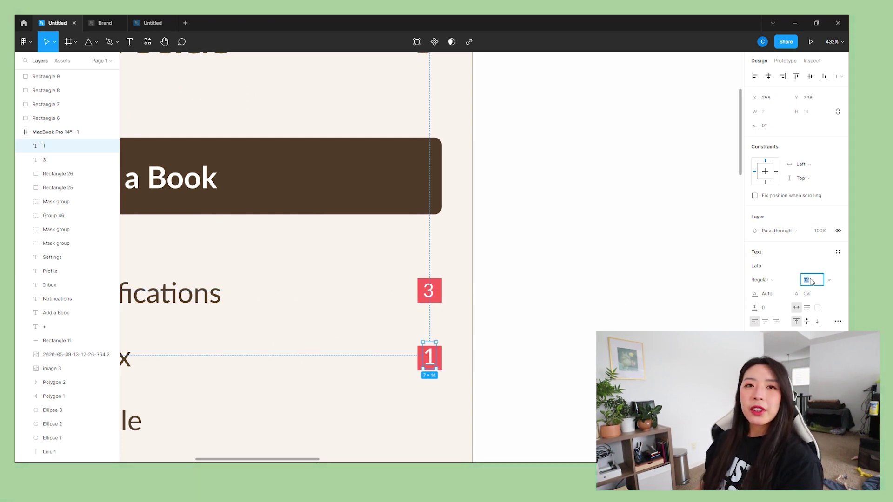
{"action": "left_click", "coordinate": [499, 361]}
{"action": "left_click_drag", "start_coordinate": [428, 356], "coordinate": [428, 360]}
{"action": "key", "text": "Escape"}
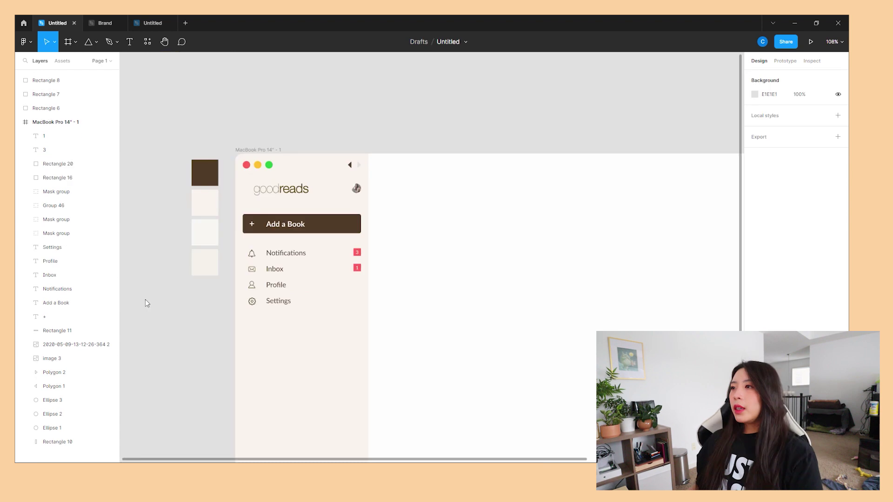
Copy the Notifications label below the menu as a bold size 14 "Favourites" heading at X 22, Y 346.
{"action": "left_click_drag", "start_coordinate": [286, 253], "coordinate": [285, 339]}
{"action": "double_click", "coordinate": [270, 330]}
{"action": "type", "text": "Favouri"}
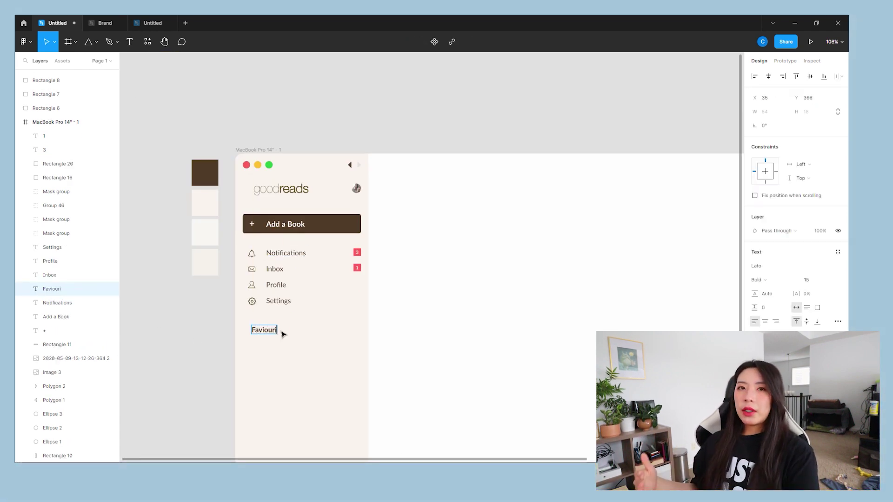
{"action": "type", "text": "tes"}
{"action": "left_click", "coordinate": [811, 281]}
{"action": "key", "text": "Down"}
{"action": "left_click_drag", "start_coordinate": [271, 333], "coordinate": [265, 333]}
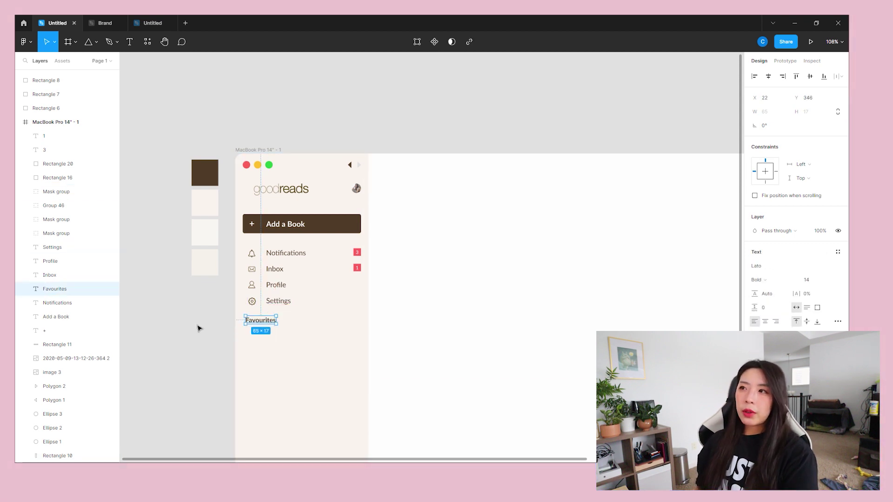
{"action": "left_click", "coordinate": [197, 327]}
Copy the Settings label under the Favourites heading at X 66 and duplicate it into five evenly spaced rows.
{"action": "left_click_drag", "start_coordinate": [285, 304], "coordinate": [281, 343]}
{"action": "key", "text": "ctrl+d"}
{"action": "left_click_drag", "start_coordinate": [286, 380], "coordinate": [285, 359]}
{"action": "key", "text": "ctrl+d"}
{"action": "key", "text": "ctrl+d"}
{"action": "key", "text": "ctrl+d"}
Rename the five rows Currently Reading, Reading Challenge, TBR, Favourites and My Reviews, and move them slightly closer to the Favourites heading.
{"action": "double_click", "coordinate": [285, 342]}
{"action": "type", "text": "Currently Reading"}
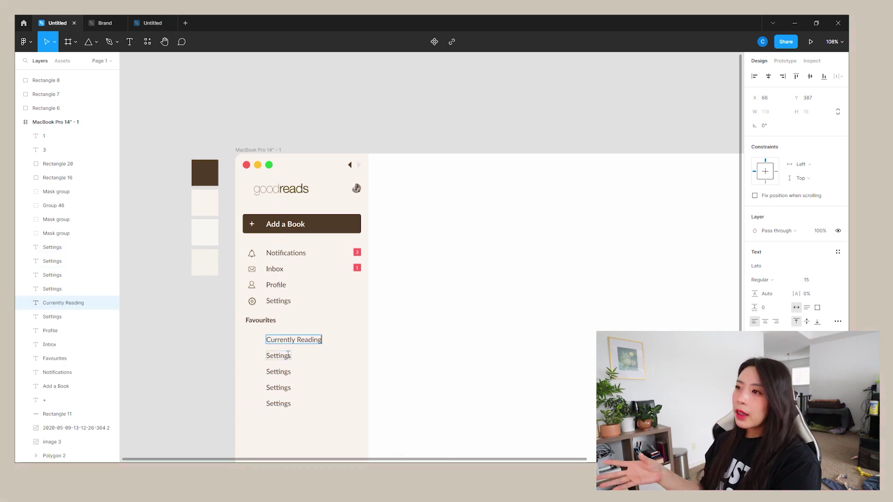
{"action": "double_click", "coordinate": [285, 356]}
{"action": "type", "text": "Read"}
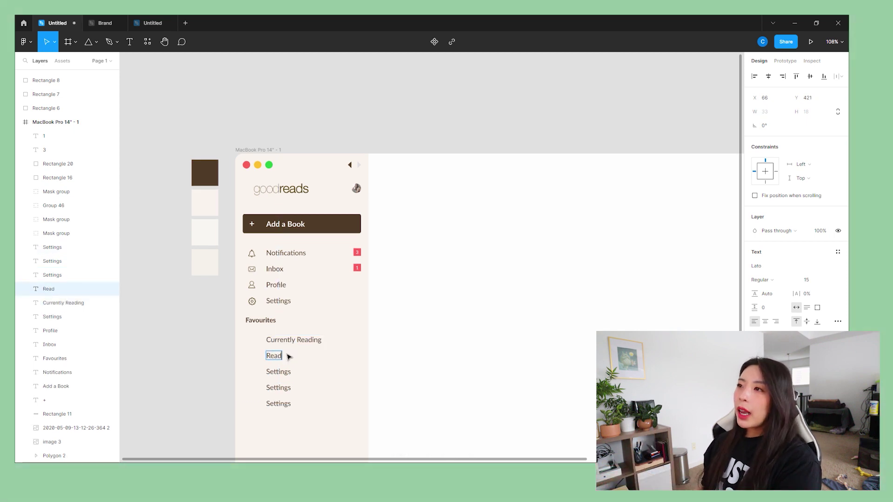
{"action": "type", "text": "ing Challenge"}
{"action": "double_click", "coordinate": [279, 371]}
{"action": "type", "text": "TBR"}
{"action": "left_click", "coordinate": [284, 389]}
{"action": "type", "text": "Favourites"}
{"action": "double_click", "coordinate": [288, 404]}
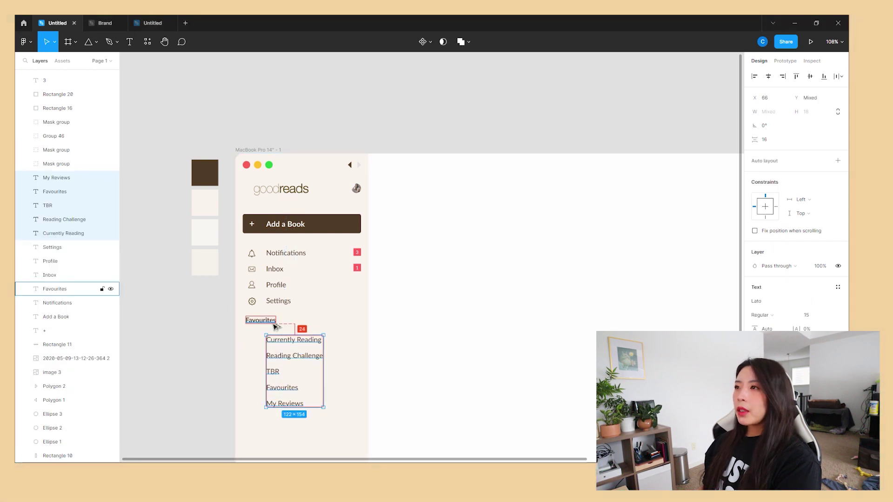
{"action": "key", "text": "Escape"}
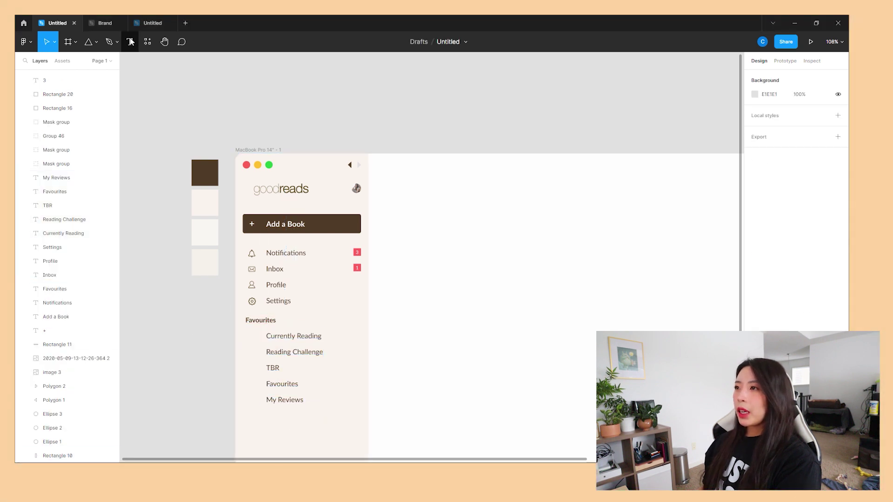
Draw a small star about 16 × 16 beside Currently Reading and duplicate it down beside the other four Favourites rows.
{"action": "left_click", "coordinate": [96, 42]}
{"action": "left_click", "coordinate": [104, 115]}
{"action": "scroll", "coordinate": [258, 331], "scroll_direction": "up", "scroll_amount": 5}
{"action": "mouse_move", "coordinate": [224, 336]}
{"action": "left_mouse_down"}
{"action": "mouse_move", "coordinate": [255, 366]}
{"action": "mouse_move", "coordinate": [236, 357]}
{"action": "left_mouse_up"}
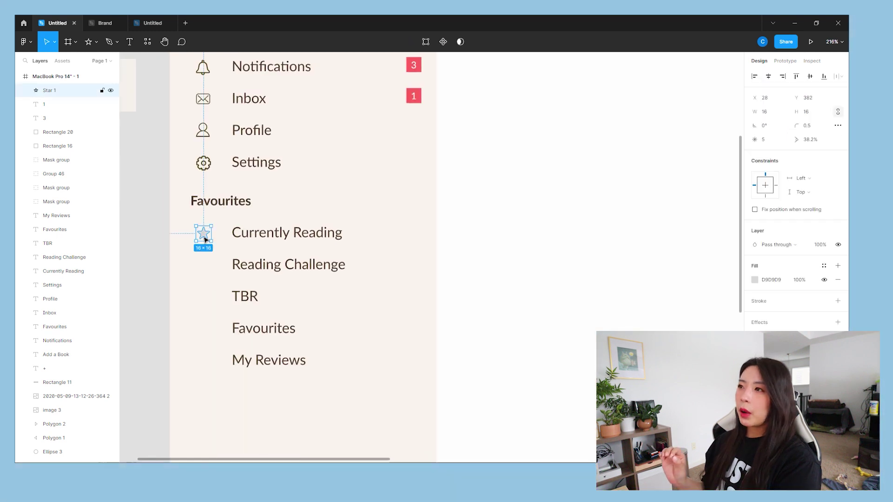
{"action": "left_click_drag", "start_coordinate": [205, 237], "coordinate": [205, 270]}
{"action": "key", "text": "ctrl+d"}
{"action": "key", "text": "ctrl+d"}
{"action": "key", "text": "ctrl+d"}
{"action": "left_click", "coordinate": [242, 361]}
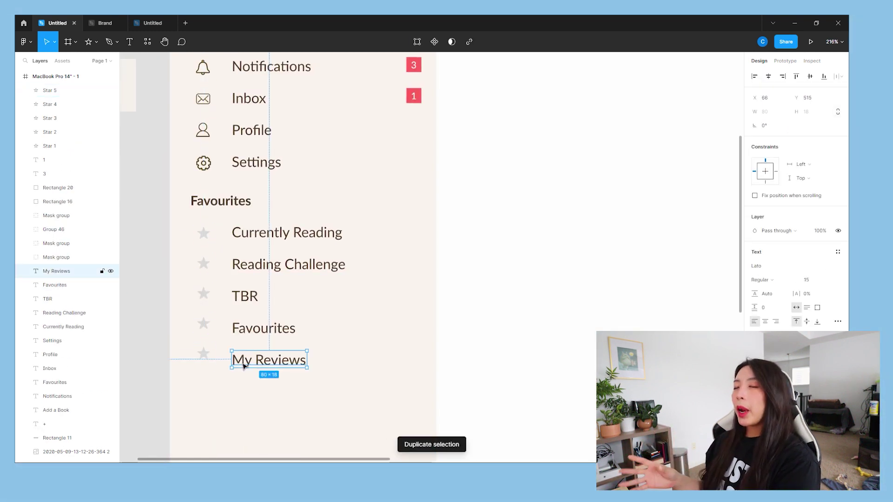
Give the five stars a dark outline, hide their grey fill and line them up with the Favourites labels.
{"action": "left_click_drag", "start_coordinate": [143, 224], "coordinate": [212, 360]}
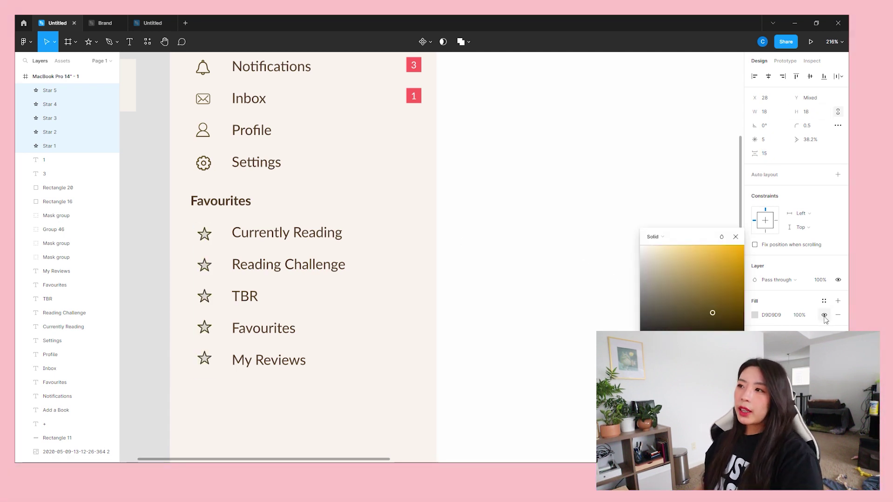
{"action": "left_click", "coordinate": [824, 314]}
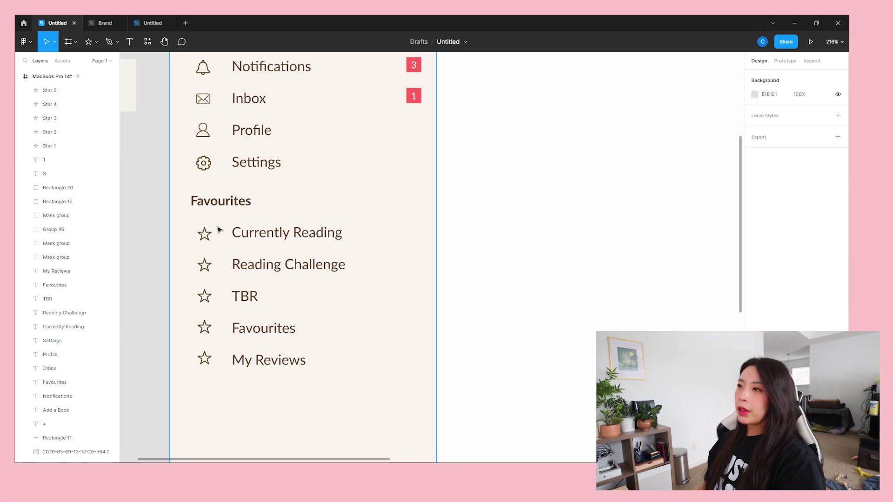
{"action": "left_click", "coordinate": [256, 235]}
{"action": "left_click_drag", "start_coordinate": [282, 247], "coordinate": [247, 360], "text": "shift"}
{"action": "key", "text": "alt"}
{"action": "left_click", "coordinate": [417, 319]}
{"action": "key", "text": "shift+1"}
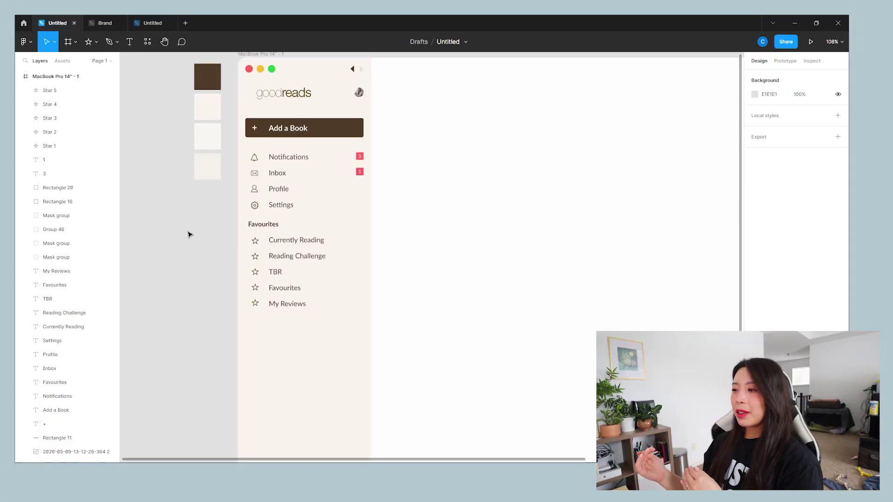
Duplicate the whole Favourites section with its stars below My Reviews and nudge the copy up slightly.
{"action": "left_click_drag", "start_coordinate": [189, 218], "coordinate": [323, 355]}
{"action": "left_click_drag", "start_coordinate": [303, 243], "coordinate": [297, 361]}
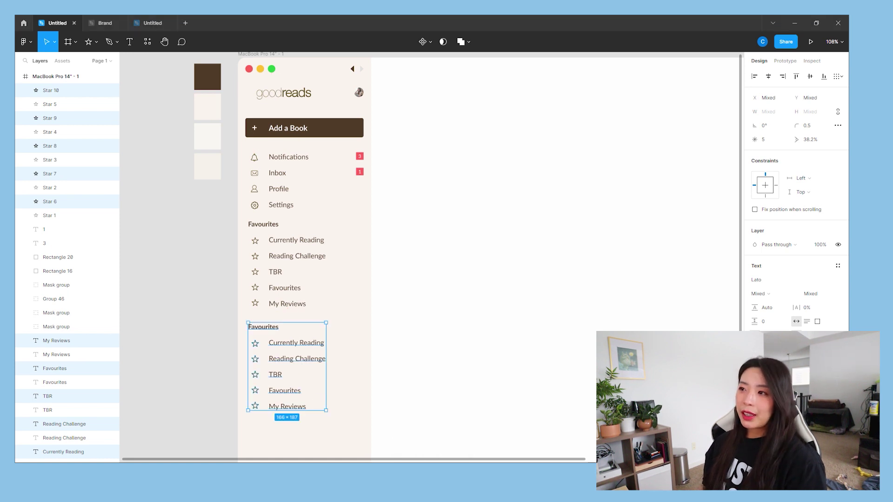
{"action": "left_click_drag", "start_coordinate": [187, 313], "coordinate": [325, 411]}
{"action": "key", "text": "alt"}
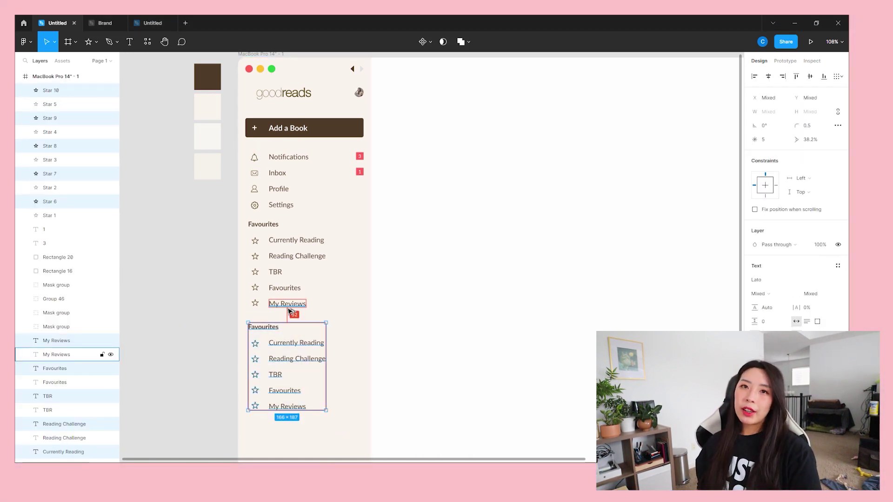
{"action": "key", "text": "shift+Up"}
Retitle the copied heading Shelves and rename its rows All Books, Slow Burn, Enemies to Lovers, Friends to Lovers and Oblivious to Love.
{"action": "double_click", "coordinate": [263, 323]}
{"action": "type", "text": "Shelves"}
{"action": "double_click", "coordinate": [285, 339]}
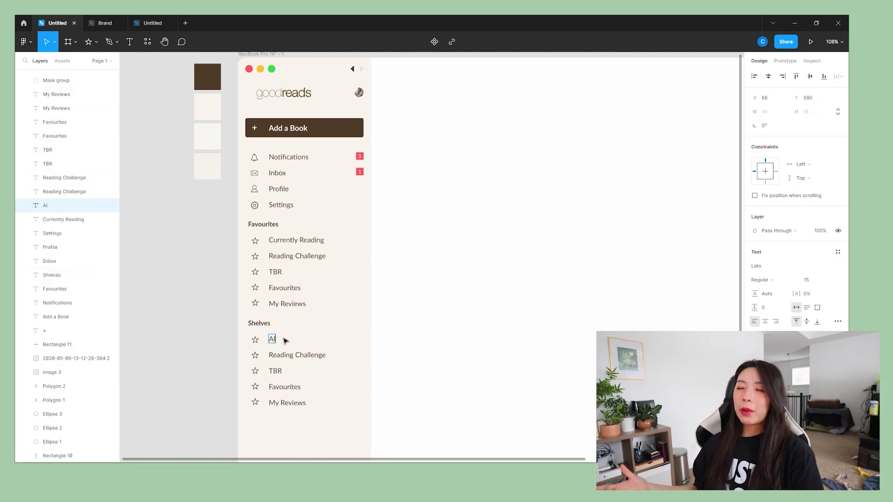
{"action": "double_click", "coordinate": [290, 355]}
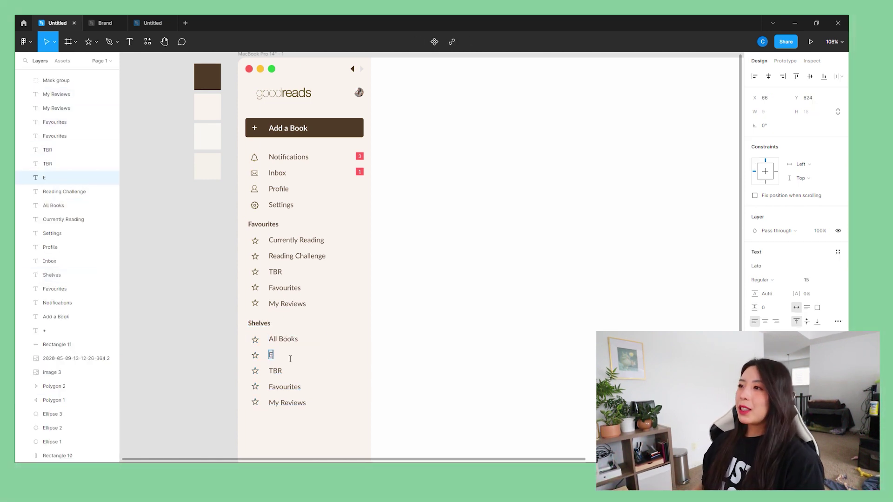
{"action": "double_click", "coordinate": [274, 371]}
{"action": "type", "text": "Enemies to Lovers"}
{"action": "double_click", "coordinate": [291, 388]}
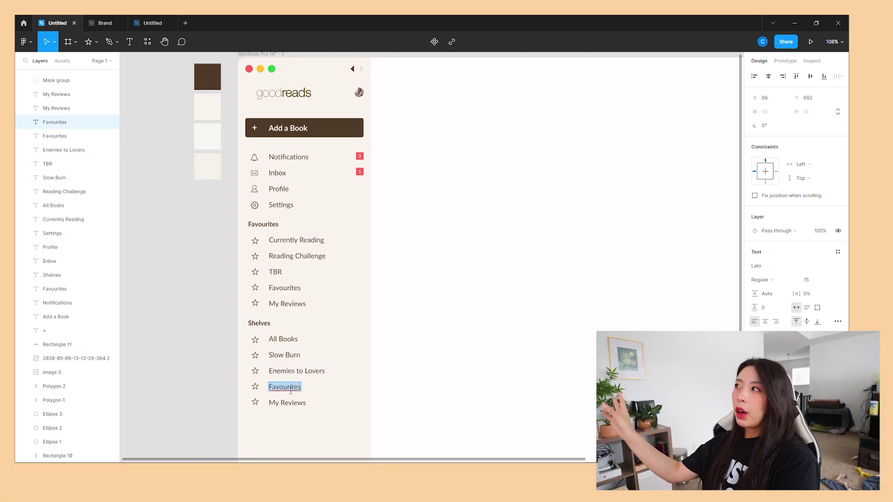
{"action": "double_click", "coordinate": [304, 407]}
{"action": "type", "text": "Oblivious to Love"}
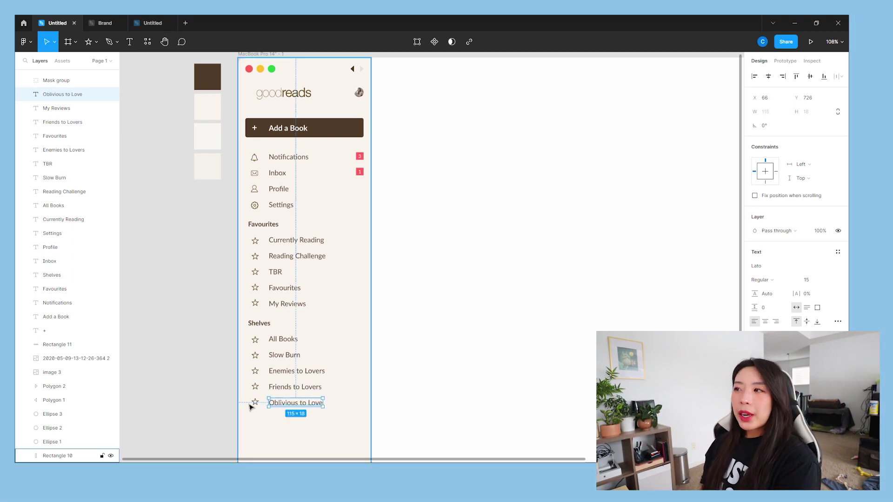
Extend the Shelves list with two duplicated rows at the same spacing, named Work Colleagues and Add a Shelf.
{"action": "left_click", "coordinate": [254, 401], "text": "shift"}
{"action": "left_click_drag", "start_coordinate": [279, 406], "coordinate": [286, 424]}
{"action": "double_click", "coordinate": [285, 421]}
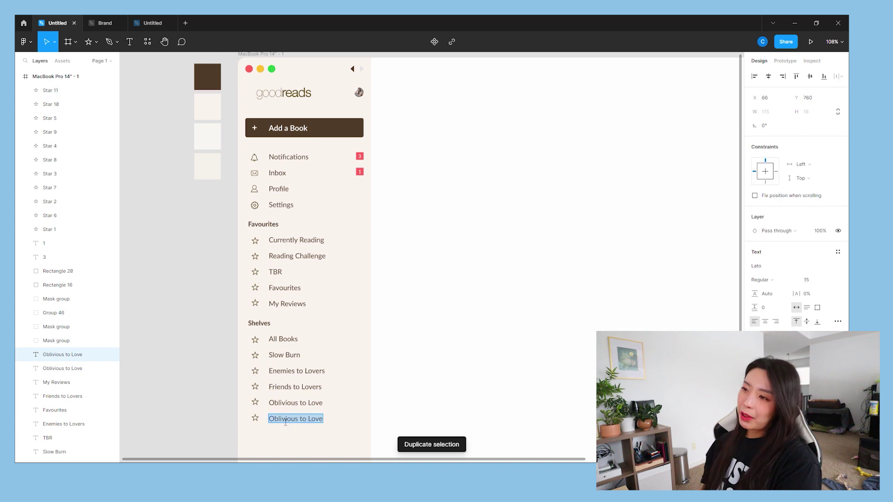
{"action": "left_click_drag", "start_coordinate": [300, 416], "coordinate": [300, 436]}
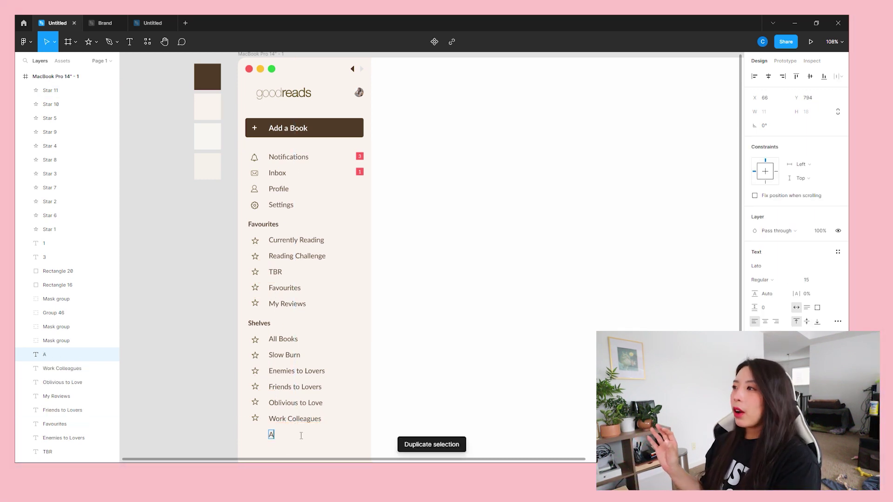
Replace the Shelves stars with outlined heart icons and place a plus sign beside Add a Shelf.
{"action": "left_click_drag", "start_coordinate": [217, 336], "coordinate": [258, 460]}
{"action": "key", "text": "Delete"}
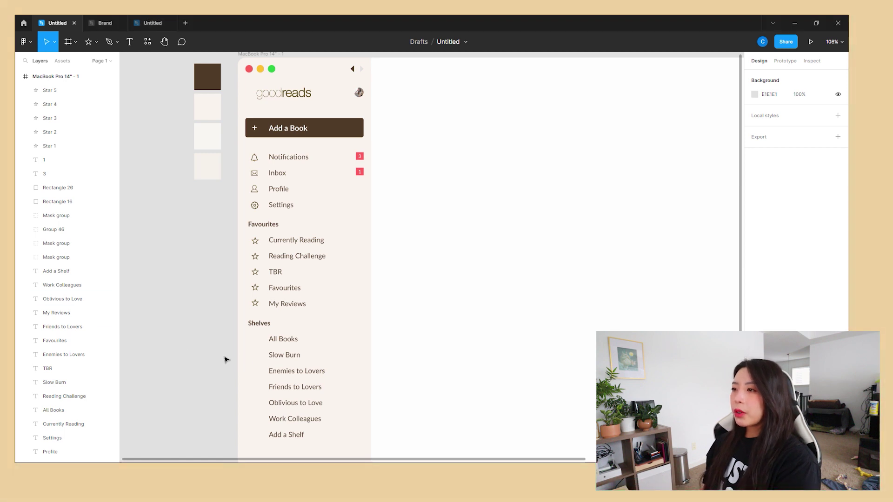
{"action": "key", "text": "ctrl+v"}
{"action": "left_click_drag", "start_coordinate": [438, 257], "coordinate": [258, 399]}
{"action": "key", "text": "Escape"}
{"action": "scroll", "coordinate": [305, 385], "scroll_direction": "down", "scroll_amount": 1}
Draw a 284 × 34 rectangle over the All Books row across the full sidebar width and fill it with E7D6C8.
{"action": "scroll", "coordinate": [301, 409], "scroll_direction": "up", "scroll_amount": 5}
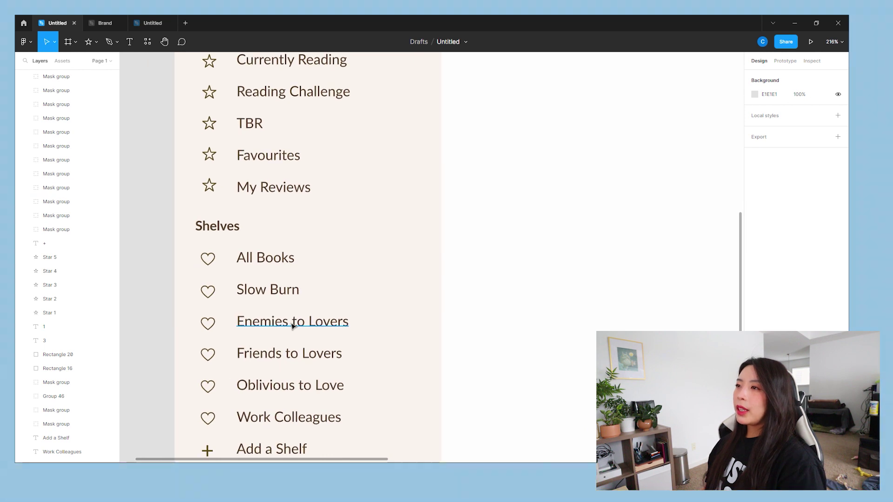
{"action": "key", "text": "r"}
{"action": "mouse_move", "coordinate": [174, 244]}
{"action": "left_mouse_down"}
{"action": "mouse_move", "coordinate": [437, 285]}
{"action": "mouse_move", "coordinate": [442, 276]}
{"action": "left_mouse_up"}
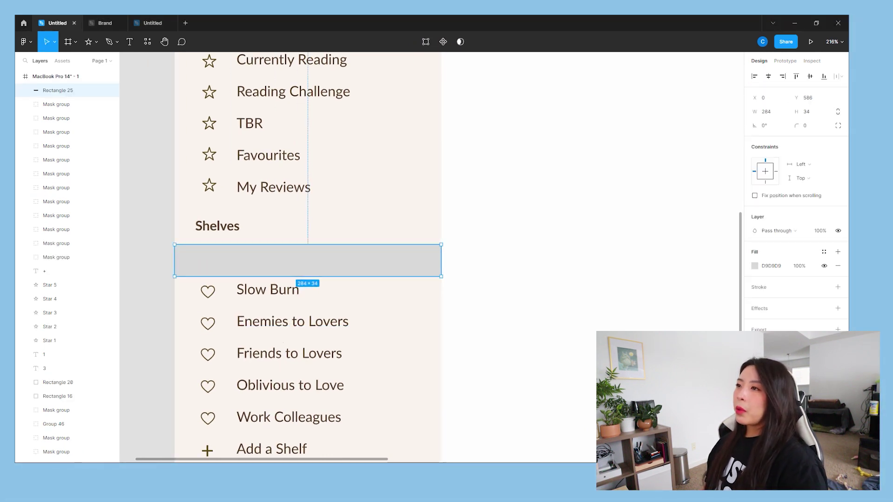
{"action": "left_click", "coordinate": [777, 265]}
{"action": "type", "text": "E7D6C8"}
{"action": "key", "text": "Return"}
Move the beige rectangle behind the All Books text and heart but above the sidebar background, and reduce its height to about 28.
{"action": "left_click", "coordinate": [526, 263]}
{"action": "left_click", "coordinate": [433, 269]}
{"action": "key", "text": "ctrl+["}
{"action": "key", "text": "ctrl+shift+["}
{"action": "key", "text": "ctrl+]"}
{"action": "key", "text": "ctrl+]"}
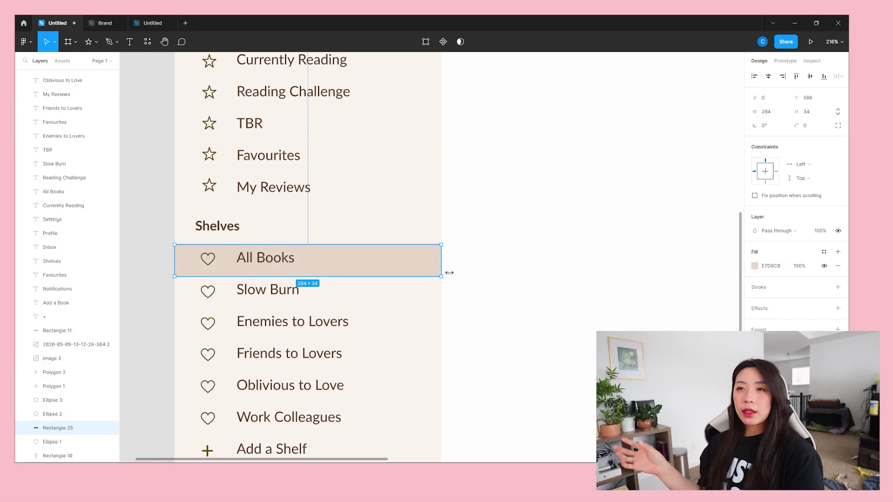
{"action": "left_click_drag", "start_coordinate": [385, 277], "coordinate": [409, 271]}
{"action": "key", "text": "Escape"}
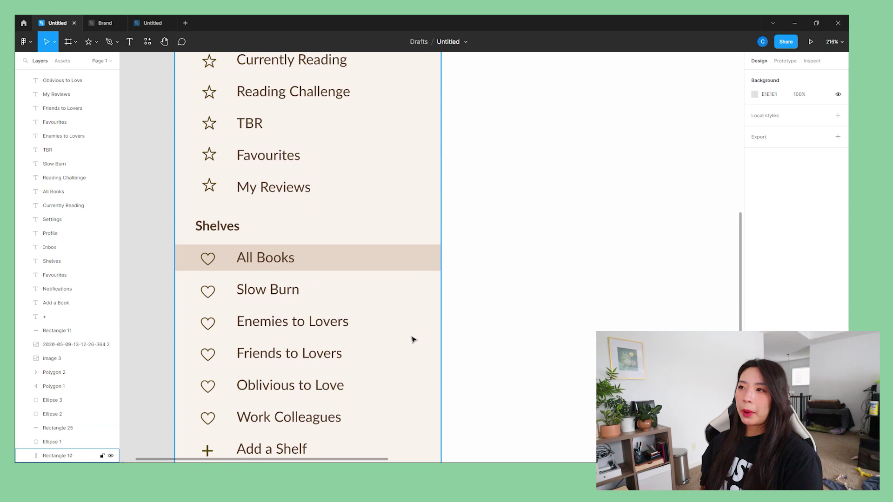
Draw a small circle in the highlighted All Books row and shrink it to 4 × 4.
{"action": "scroll", "coordinate": [374, 260], "scroll_direction": "up", "scroll_amount": 5}
{"action": "key", "text": "o"}
{"action": "left_click_drag", "start_coordinate": [416, 254], "coordinate": [428, 264]}
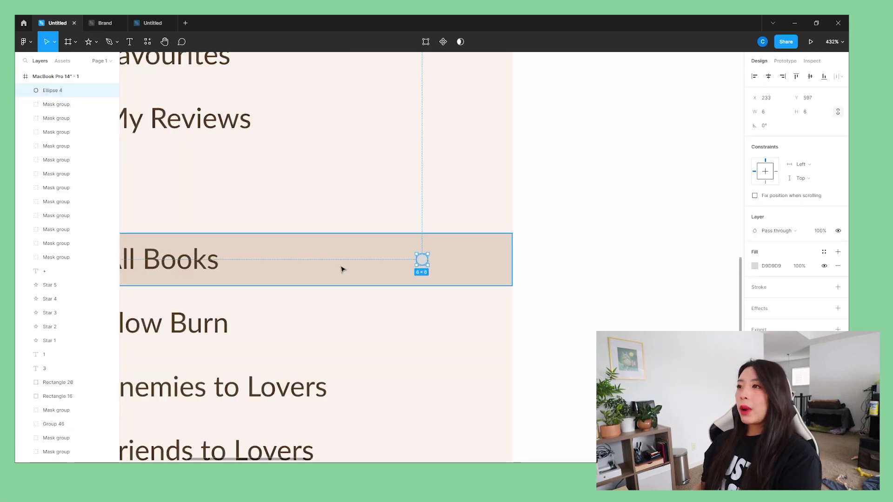
{"action": "left_click", "coordinate": [629, 283]}
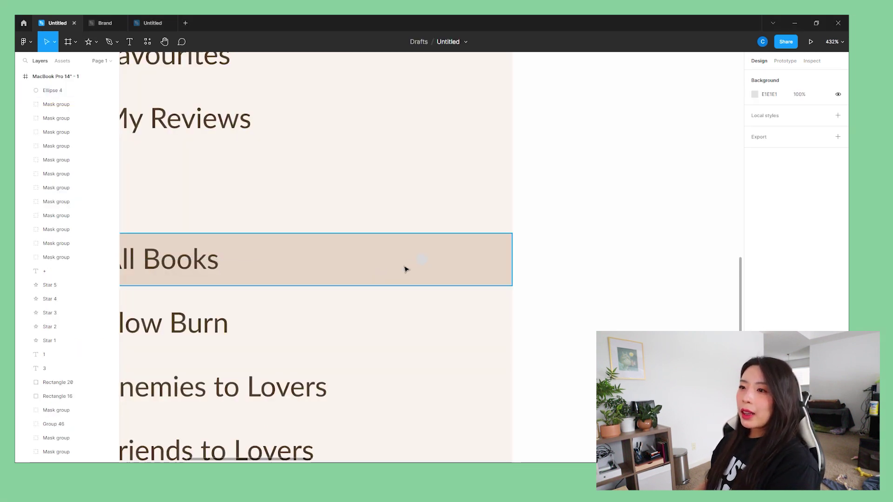
{"action": "scroll", "coordinate": [425, 253], "scroll_direction": "up", "scroll_amount": 6}
{"action": "left_click", "coordinate": [421, 283]}
{"action": "left_click_drag", "start_coordinate": [439, 307], "coordinate": [417, 297]}
Duplicate the circle twice to the right to make a row of three dots with gaps of 2.
{"action": "key", "text": "ctrl+d"}
{"action": "key", "text": "Right"}
{"action": "key", "text": "Right"}
{"action": "key", "text": "Right"}
{"action": "key", "text": "Right"}
{"action": "key", "text": "Right"}
{"action": "key", "text": "Right"}
{"action": "key", "text": "ctrl+d"}
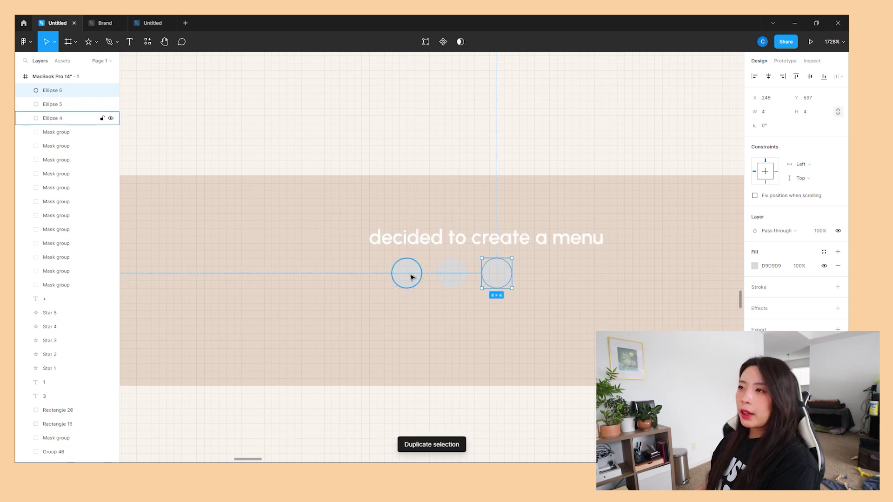
Fill the three dots with the dark brown 594618 and group them.
{"action": "left_click", "coordinate": [411, 277], "text": "shift"}
{"action": "left_click", "coordinate": [449, 279], "text": "shift"}
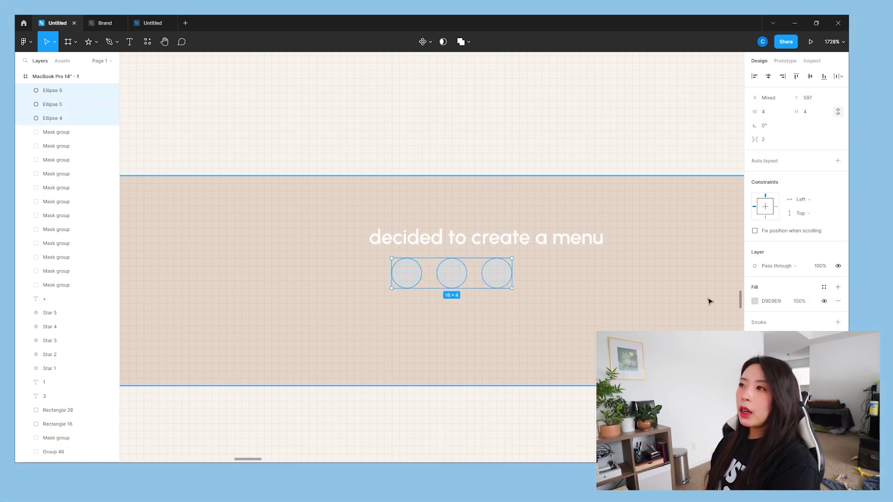
{"action": "left_click", "coordinate": [755, 301]}
{"action": "left_click", "coordinate": [660, 430]}
{"action": "left_click", "coordinate": [452, 168]}
{"action": "left_click", "coordinate": [410, 284]}
{"action": "left_click", "coordinate": [451, 278], "text": "shift"}
{"action": "left_click", "coordinate": [494, 279], "text": "shift"}
{"action": "key", "text": "ctrl+g"}
Move the three-dot group to the far end of the All Books row, vertically centred in the highlight.
{"action": "scroll", "coordinate": [483, 165], "scroll_direction": "down", "scroll_amount": 5}
{"action": "left_click_drag", "start_coordinate": [481, 193], "coordinate": [520, 197]}
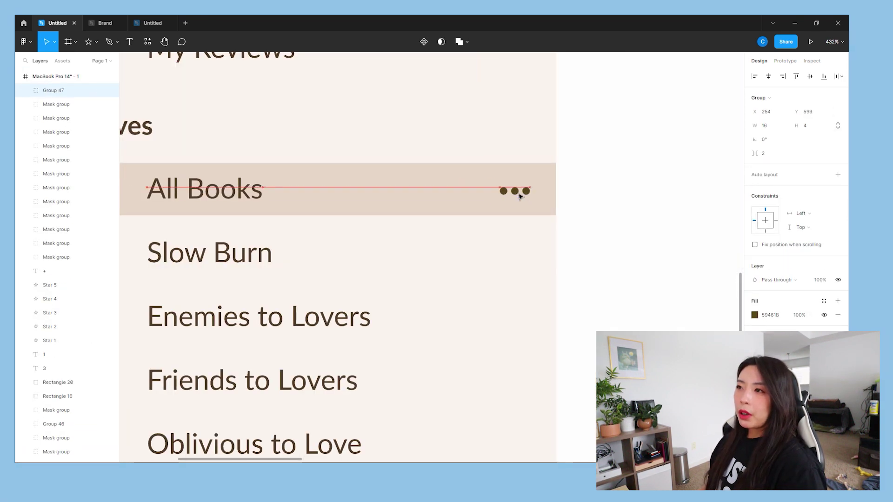
{"action": "key", "text": "Right"}
{"action": "key", "text": "Right"}
{"action": "left_click", "coordinate": [517, 223]}
Review the complete sidebar from the logo to the Shelves list and its proportion within the MacBook frame.
{"action": "scroll", "coordinate": [470, 246], "scroll_direction": "down", "scroll_amount": 4}
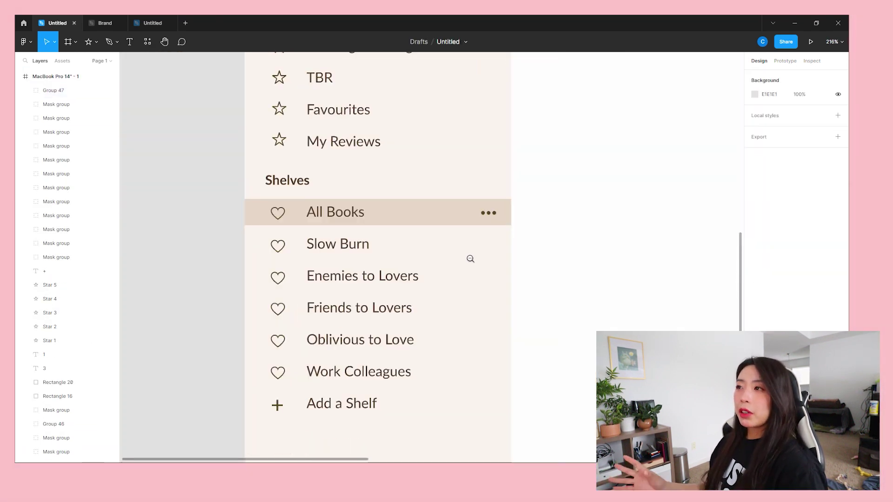
{"action": "left_click_drag", "start_coordinate": [470, 259], "coordinate": [462, 278]}
{"action": "key", "text": "ctrl+minus"}
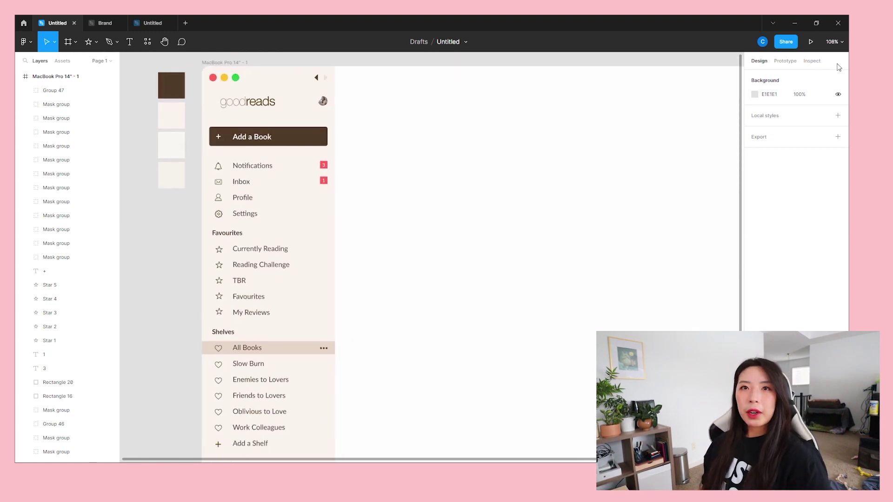
{"action": "scroll", "coordinate": [450, 214], "scroll_direction": "up", "scroll_amount": 2}
{"action": "scroll", "coordinate": [430, 237], "scroll_direction": "up", "scroll_amount": 3}
{"action": "scroll", "coordinate": [319, 283], "scroll_direction": "down", "scroll_amount": 3}
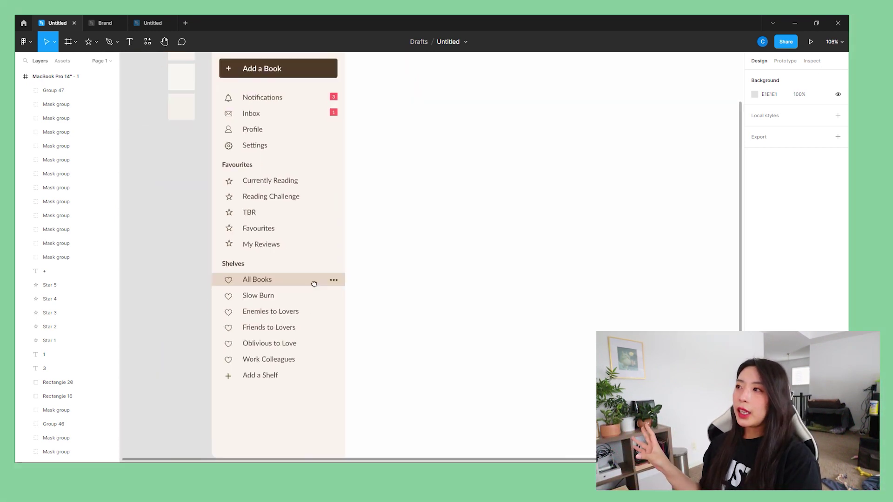
{"action": "scroll", "coordinate": [344, 274], "scroll_direction": "up", "scroll_amount": 2}
{"action": "key", "text": "ctrl+minus"}
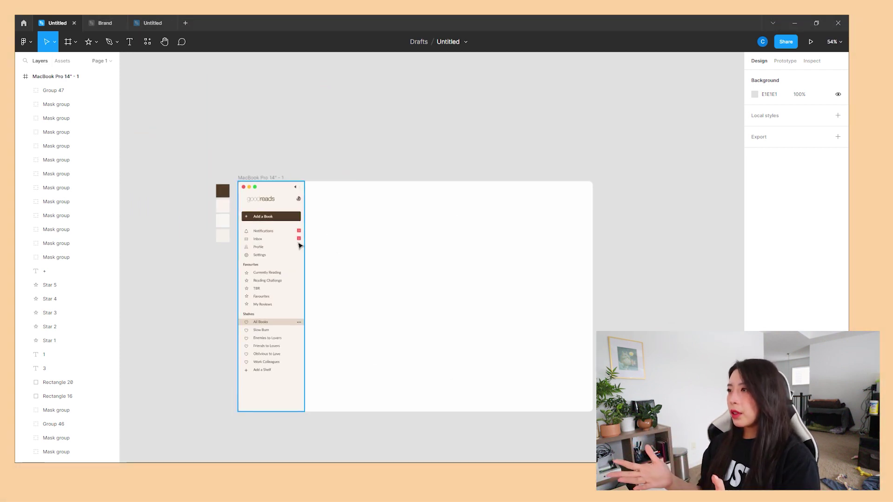
Copy the Notifications label to the header of the blank content area as "Home" and duplicate it beside as "My Books" at Y 14.
{"action": "scroll", "coordinate": [317, 262], "scroll_direction": "up", "scroll_amount": 5}
{"action": "scroll", "coordinate": [316, 262], "scroll_direction": "up", "scroll_amount": 1}
{"action": "left_click_drag", "start_coordinate": [181, 260], "coordinate": [543, 166]}
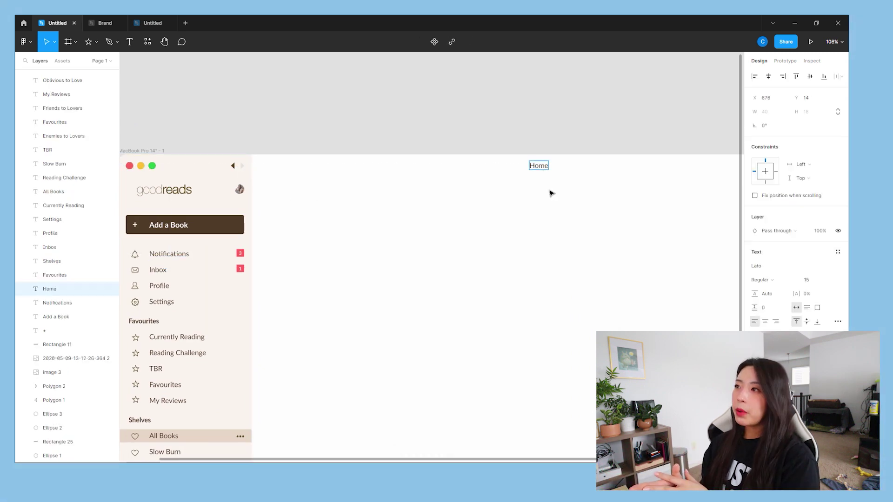
{"action": "left_click_drag", "start_coordinate": [547, 169], "coordinate": [601, 170]}
{"action": "key", "text": "Return"}
{"action": "type", "text": "My Books"}
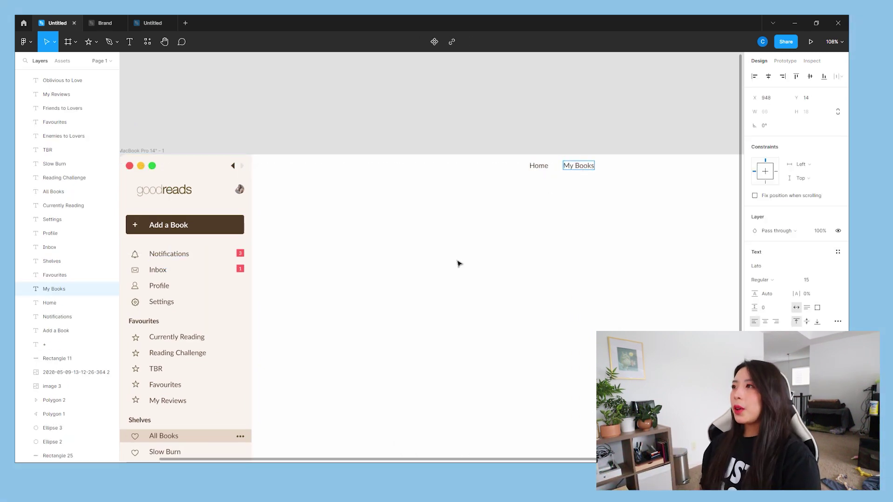
Copy the All Books highlight rectangle behind the My Books header label, sized 87 × 27 with a corner radius of 4.
{"action": "left_click", "coordinate": [201, 443]}
{"action": "left_click_drag", "start_coordinate": [202, 442], "coordinate": [608, 177]}
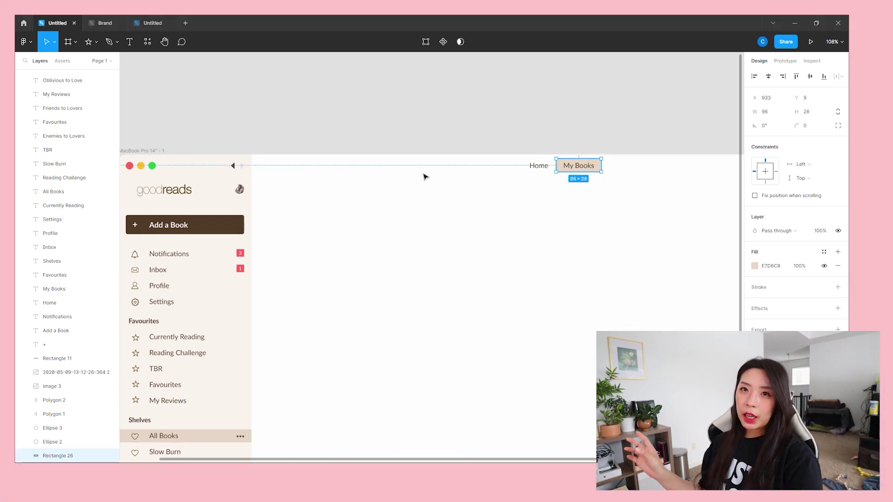
{"action": "left_click", "coordinate": [772, 114]}
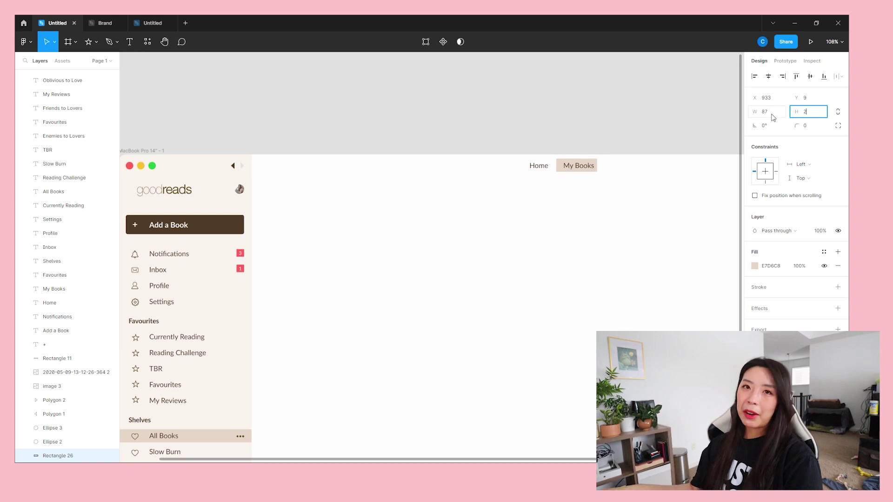
{"action": "left_click", "coordinate": [578, 166]}
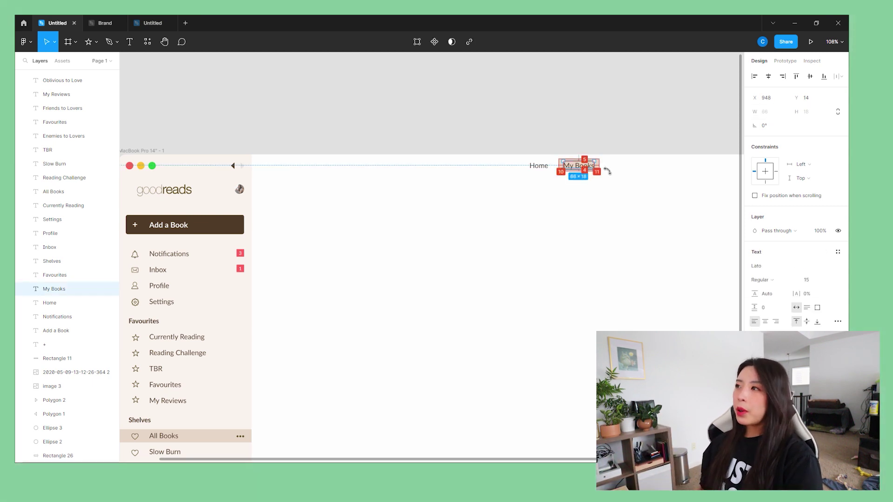
{"action": "left_click", "coordinate": [596, 170]}
{"action": "left_click", "coordinate": [769, 126]}
Duplicate the My Books label along the header row as "Browse" and "Community" at Y 14, evenly spaced.
{"action": "left_click_drag", "start_coordinate": [579, 166], "coordinate": [631, 169], "text": "alt"}
{"action": "double_click", "coordinate": [631, 169]}
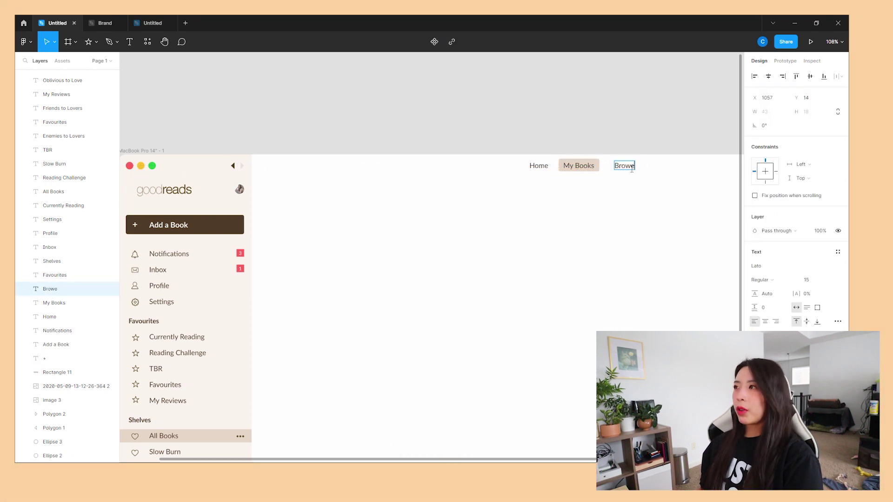
{"action": "key", "text": "ctrl+d"}
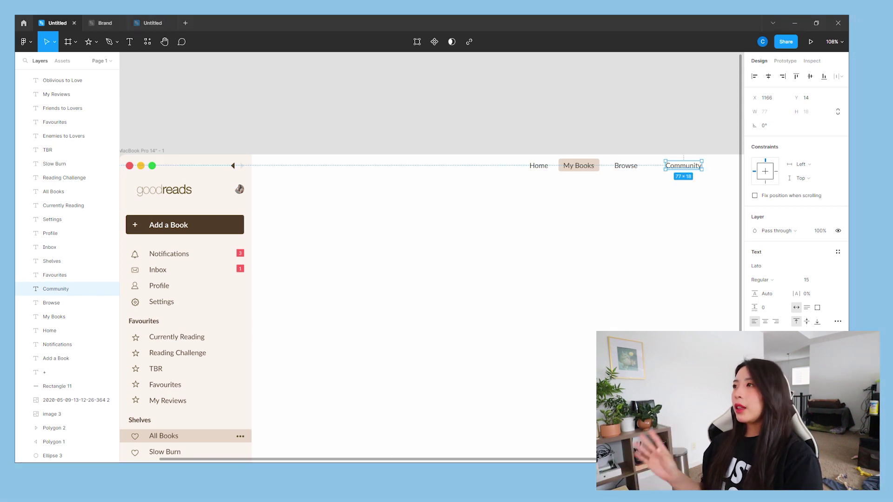
{"action": "left_click", "coordinate": [656, 195]}
Draw a small downward-pointing polygon triangle just after the Browse label and fill it with the dark brown.
{"action": "left_click_drag", "start_coordinate": [663, 170], "coordinate": [551, 223]}
{"action": "scroll", "coordinate": [539, 221], "scroll_direction": "up", "scroll_amount": 6}
{"action": "left_click", "coordinate": [95, 41]}
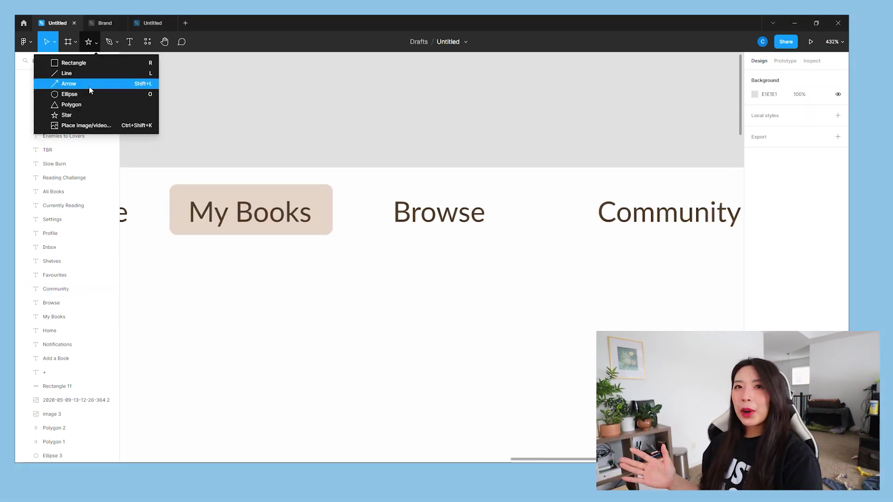
{"action": "left_click", "coordinate": [89, 103]}
{"action": "left_click_drag", "start_coordinate": [503, 209], "coordinate": [519, 226]}
{"action": "left_click", "coordinate": [754, 280]}
{"action": "left_click", "coordinate": [660, 414]}
{"action": "left_click", "coordinate": [548, 265]}
Duplicate the dropdown triangle beside the Community label and align both triangles at the same distance from their labels.
{"action": "left_click", "coordinate": [514, 216]}
{"action": "key", "text": "ctrl+d"}
{"action": "left_click_drag", "start_coordinate": [513, 223], "coordinate": [675, 220]}
{"action": "left_click", "coordinate": [660, 261]}
{"action": "left_click", "coordinate": [388, 215]}
{"action": "left_click_drag", "start_coordinate": [416, 215], "coordinate": [420, 215]}
{"action": "left_click", "coordinate": [635, 211]}
{"action": "left_click_drag", "start_coordinate": [672, 214], "coordinate": [674, 215]}
{"action": "left_click", "coordinate": [674, 269]}
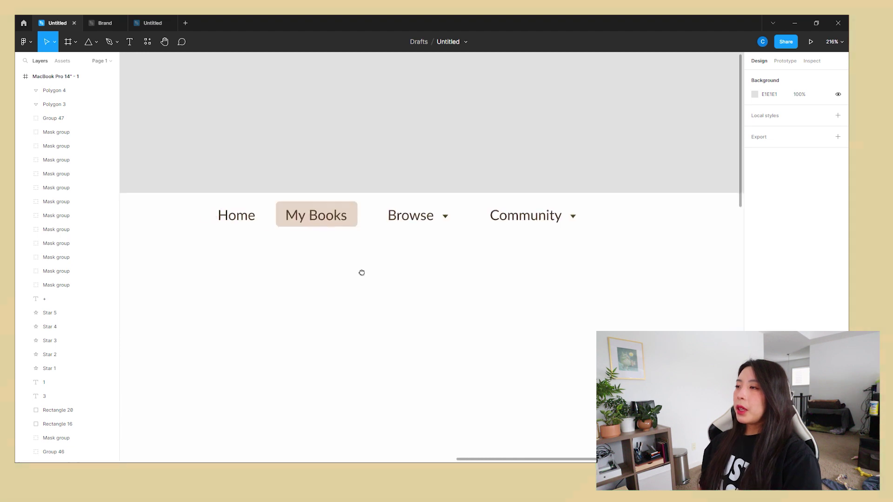
Shift the Home label farther away from the My Books highlight to widen the gap between them.
{"action": "left_click", "coordinate": [236, 215]}
{"action": "left_click", "coordinate": [339, 223], "text": "shift"}
{"action": "left_click_drag", "start_coordinate": [314, 254], "coordinate": [246, 232]}
{"action": "left_click", "coordinate": [240, 221]}
{"action": "key", "text": "shift+Left"}
{"action": "key", "text": "shift+Left"}
Check the spacing around My Books and nudge the Browse label with its triangle farther from the highlight.
{"action": "left_click_drag", "start_coordinate": [270, 198], "coordinate": [376, 238]}
{"action": "left_click", "coordinate": [324, 221]}
{"action": "key", "text": "alt"}
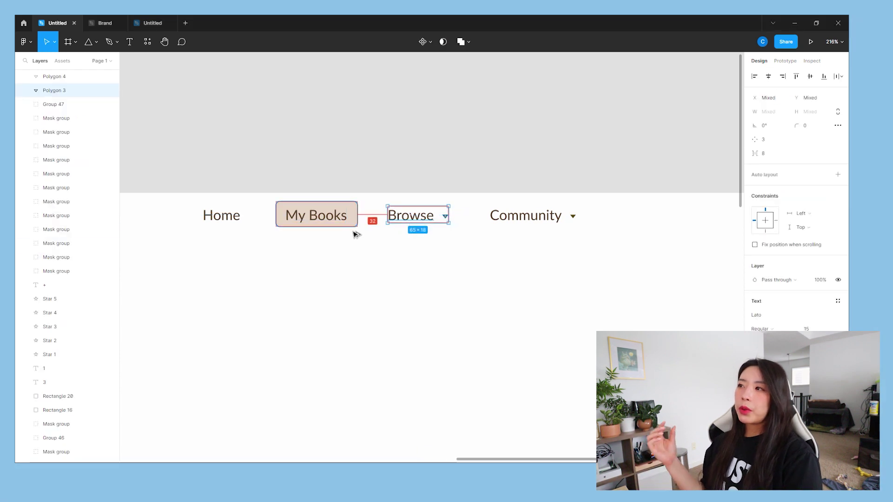
{"action": "key", "text": "Right"}
{"action": "key", "text": "Right"}
{"action": "key", "text": "Right"}
{"action": "key", "text": "Right"}
{"action": "key", "text": "Right"}
{"action": "key", "text": "Right"}
{"action": "key", "text": "Right"}
Adjust the Community label and its triangle horizontally, ending slightly closer to the Browse triangle.
{"action": "left_click_drag", "start_coordinate": [604, 247], "coordinate": [458, 222]}
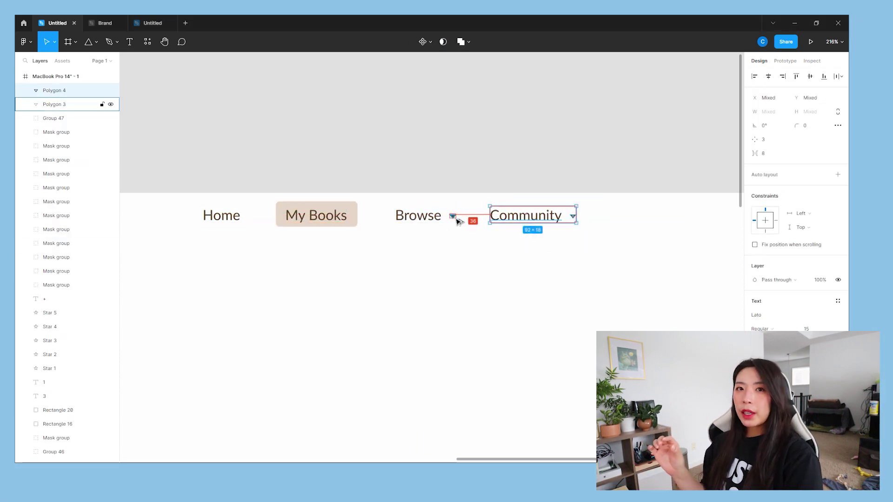
{"action": "key", "text": "Right"}
{"action": "key", "text": "Right"}
{"action": "key", "text": "Right"}
{"action": "key", "text": "Right"}
{"action": "key", "text": "Right"}
{"action": "key", "text": "Right"}
{"action": "key", "text": "Right"}
{"action": "key", "text": "Right"}
{"action": "key", "text": "Right"}
{"action": "key", "text": "Right"}
{"action": "key", "text": "Right"}
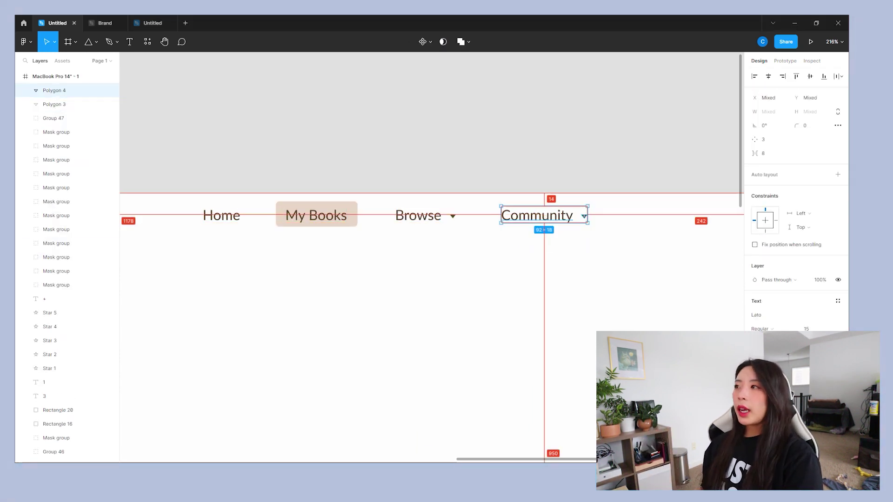
{"action": "key", "text": "Left"}
{"action": "key", "text": "Left"}
{"action": "key", "text": "Left"}
{"action": "key", "text": "Left"}
{"action": "key", "text": "Left"}
{"action": "key", "text": "Left"}
{"action": "key", "text": "Left"}
{"action": "key", "text": "Left"}
{"action": "key", "text": "Left"}
{"action": "key", "text": "Left"}
{"action": "key", "text": "Left"}
{"action": "key", "text": "Left"}
{"action": "key", "text": "Left"}
{"action": "key", "text": "Left"}
{"action": "key", "text": "Left"}
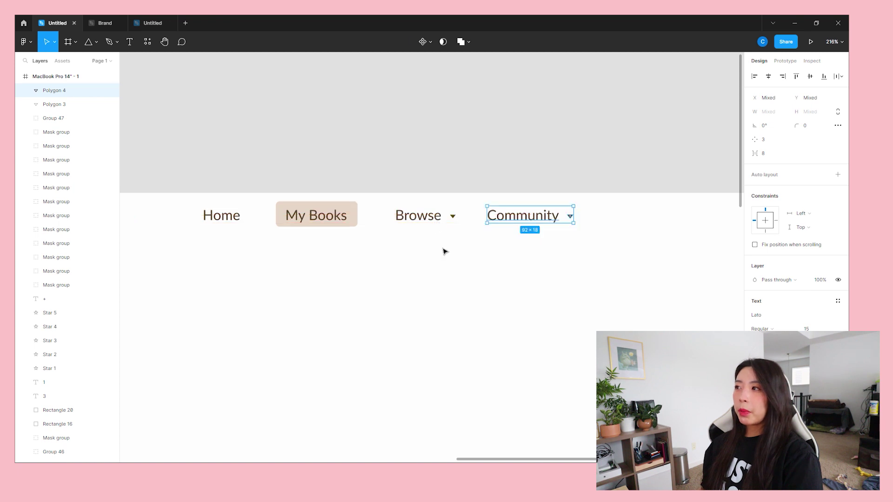
{"action": "left_click", "coordinate": [445, 251]}
Draw a circle about 9 × 9 beyond the Community triangle, with its fill hidden and a 594618 stroke.
{"action": "scroll", "coordinate": [465, 264], "scroll_direction": "down", "scroll_amount": 2}
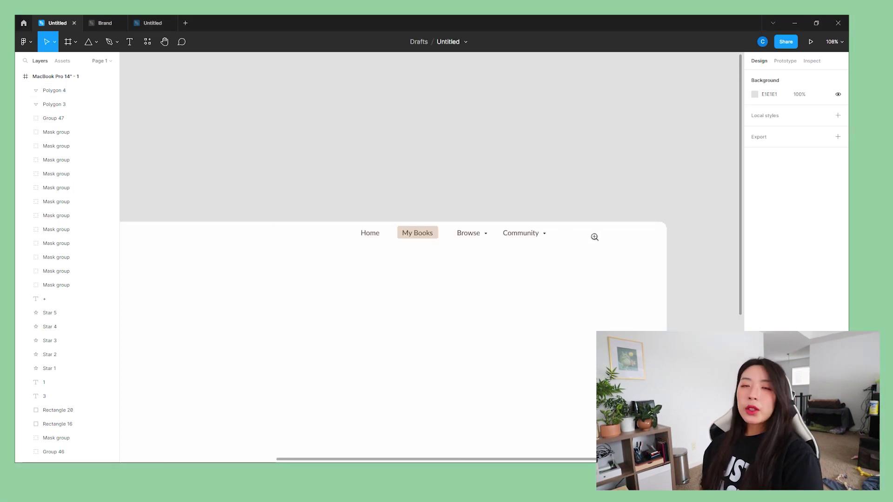
{"action": "left_click", "coordinate": [594, 237]}
{"action": "left_click", "coordinate": [594, 237]}
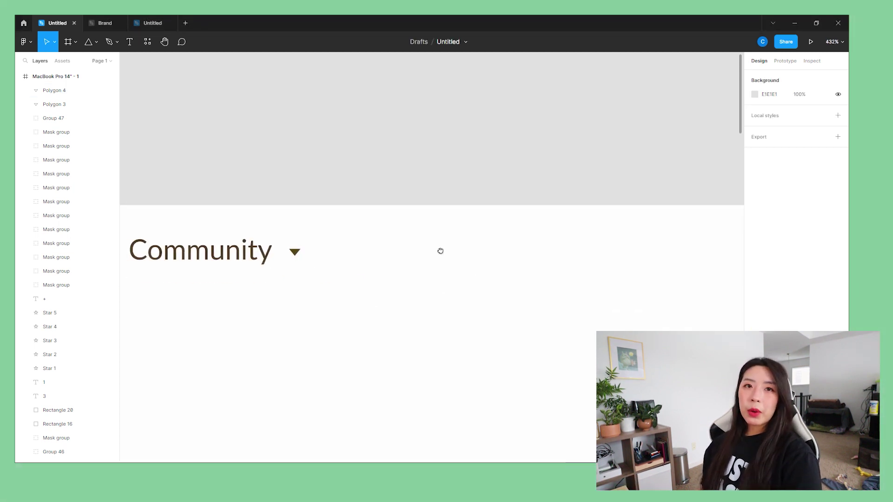
{"action": "key", "text": "o"}
{"action": "left_click_drag", "start_coordinate": [380, 235], "coordinate": [394, 248]}
{"action": "left_click", "coordinate": [763, 289]}
{"action": "left_click", "coordinate": [754, 301]}
{"action": "left_click", "coordinate": [658, 411]}
{"action": "left_click", "coordinate": [502, 305]}
{"action": "left_click", "coordinate": [389, 244]}
{"action": "key", "text": "Escape"}
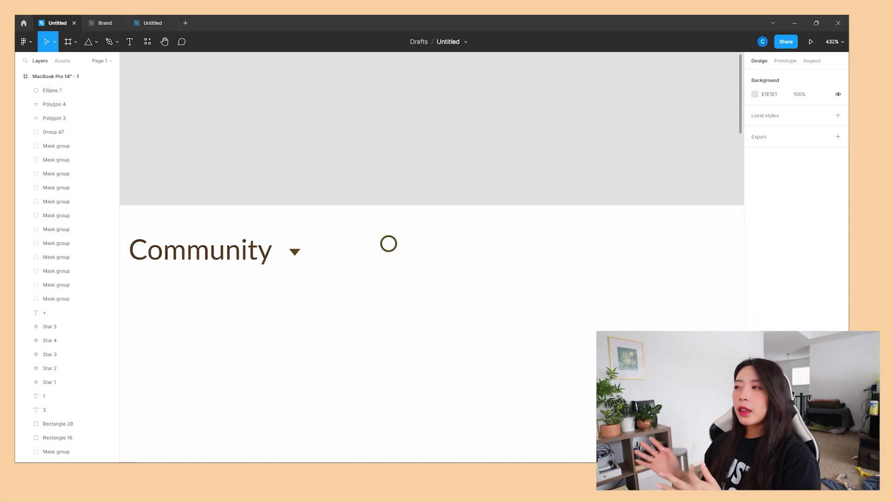
Set the outlined circle's size to 14 × 14.
{"action": "left_click", "coordinate": [396, 250]}
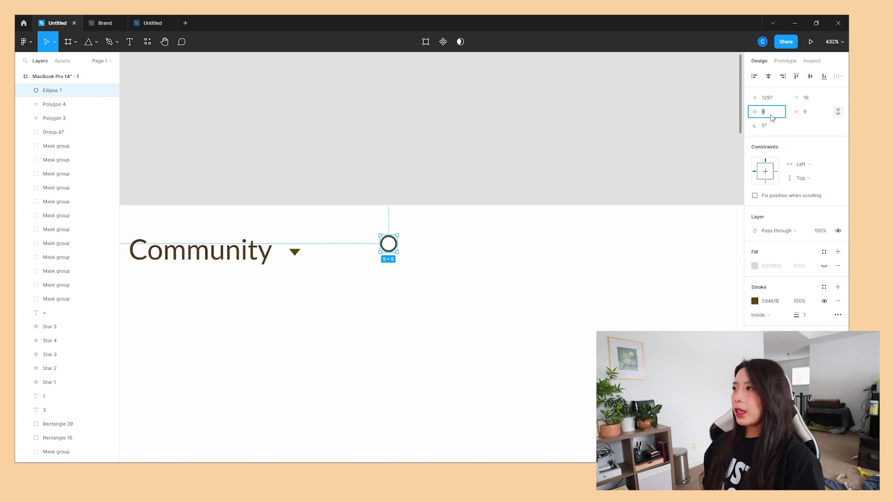
{"action": "type", "text": "14"}
{"action": "key", "text": "Return"}
{"action": "left_click", "coordinate": [399, 267]}
Draw a diagonal handle about 7 long from the circle's lower edge with a 594618 stroke as thick as the circle's outline.
{"action": "scroll", "coordinate": [393, 260], "scroll_direction": "up", "scroll_amount": 2}
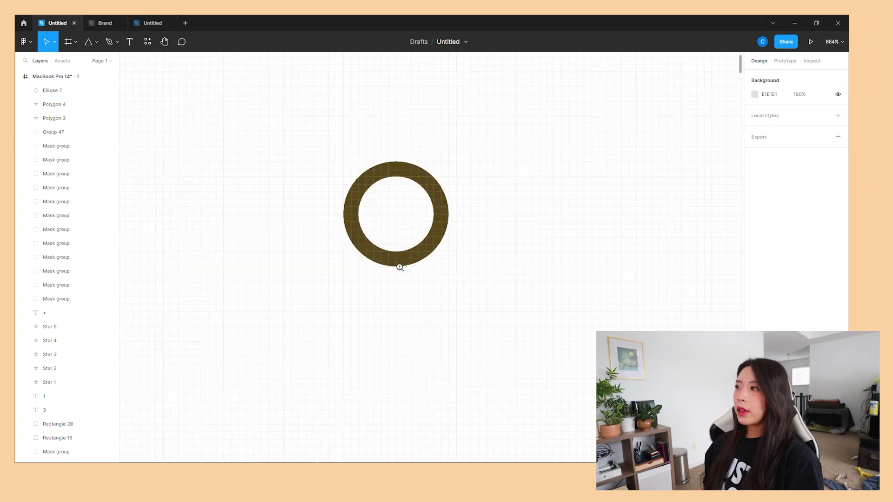
{"action": "key", "text": "l"}
{"action": "left_click_drag", "start_coordinate": [426, 251], "coordinate": [452, 298]}
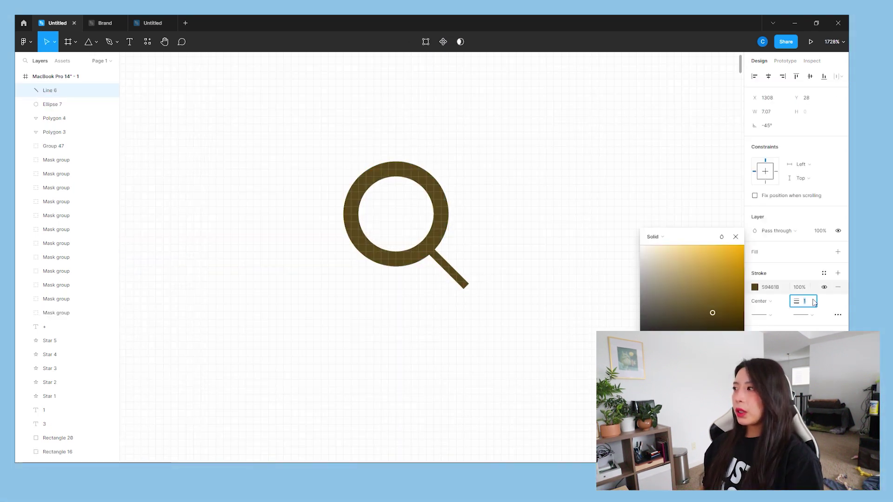
{"action": "key", "text": "Return"}
{"action": "key", "text": "Escape"}
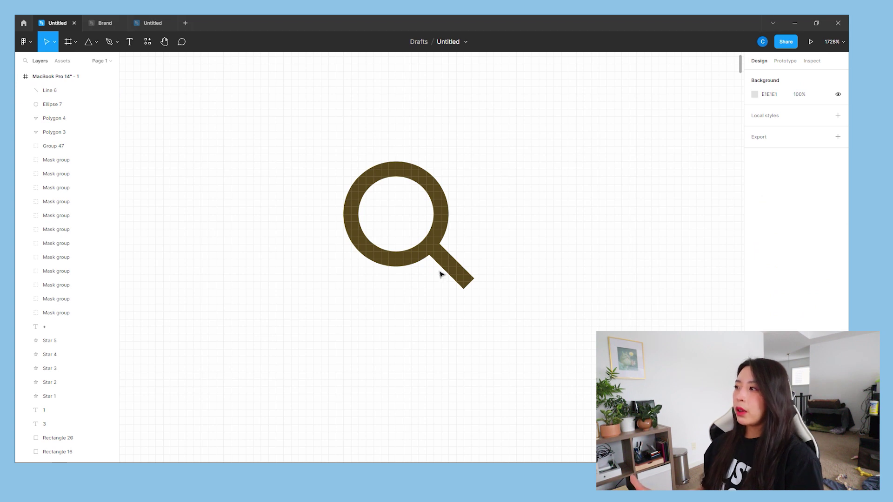
Group the circle and its diagonal handle into one magnifying-glass icon.
{"action": "left_click", "coordinate": [460, 276]}
{"action": "left_click", "coordinate": [442, 219], "text": "shift"}
{"action": "key", "text": "ctrl+g"}
{"action": "key", "text": "ctrl+minus"}
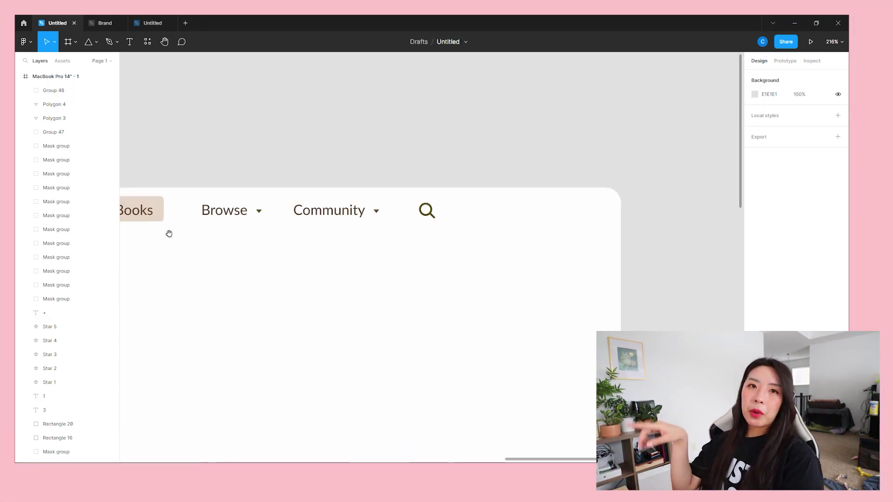
Place a copy of the My Books highlight behind the search icon as a 27 × 27 square and lighten its fill to pale cream.
{"action": "key", "text": "ctrl+d"}
{"action": "left_click_drag", "start_coordinate": [354, 275], "coordinate": [446, 220]}
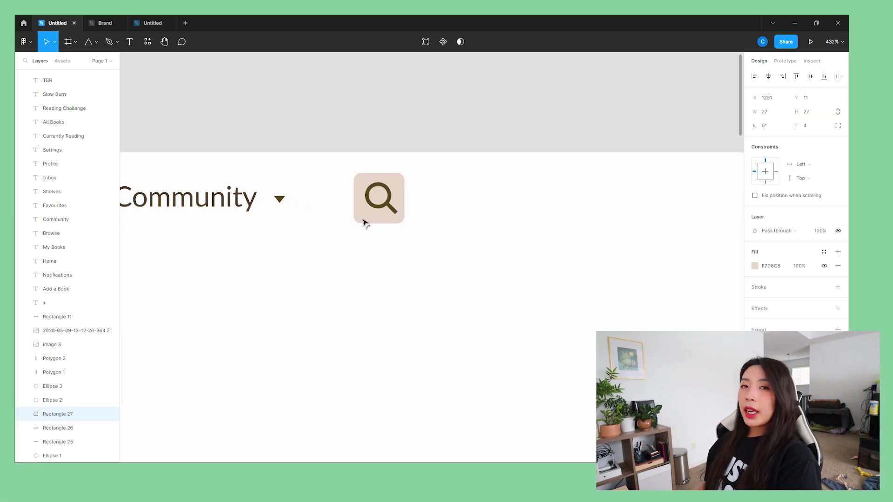
{"action": "left_click", "coordinate": [754, 267]}
{"action": "left_click_drag", "start_coordinate": [654, 255], "coordinate": [645, 248]}
{"action": "left_click", "coordinate": [140, 267]}
{"action": "left_click", "coordinate": [391, 216]}
{"action": "left_click", "coordinate": [381, 268]}
Check the gap to the Community triangle and move the search icon with its background slightly closer to it.
{"action": "key", "text": "ctrl+minus"}
{"action": "left_click_drag", "start_coordinate": [349, 301], "coordinate": [542, 263]}
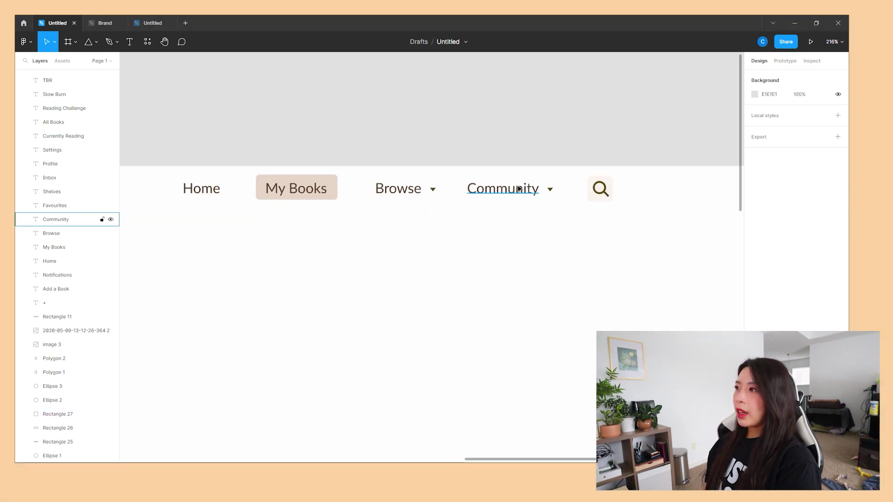
{"action": "left_click", "coordinate": [550, 189], "text": "ctrl"}
{"action": "left_click", "coordinate": [601, 199]}
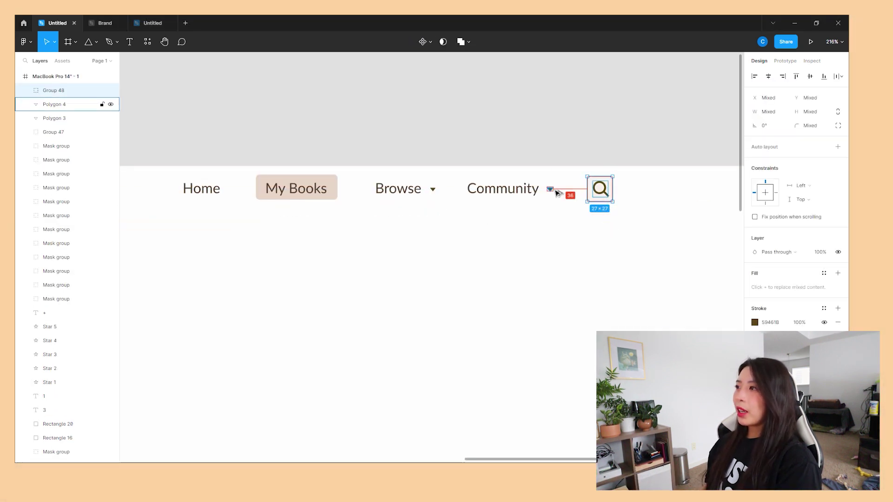
{"action": "left_click", "coordinate": [596, 198], "text": "ctrl"}
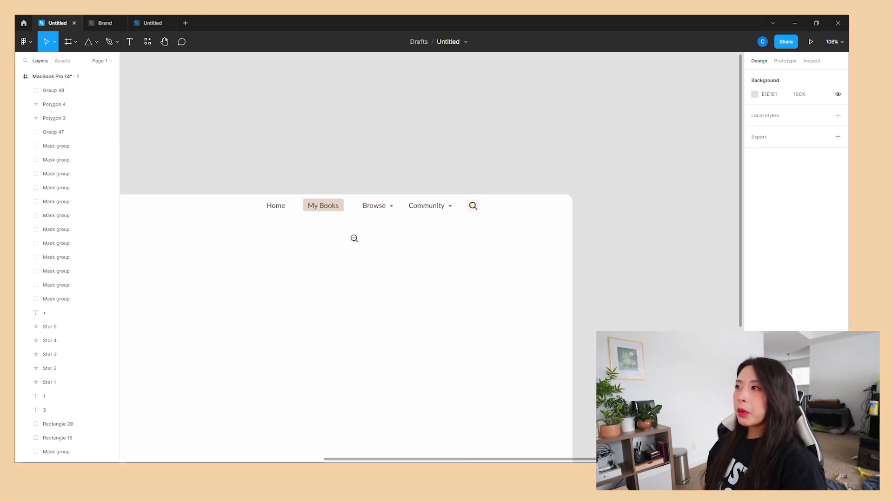
Draw a 982-long vertical divider along the sidebar's edge at X 284 with a 0.5 C7C0B0 stroke, aligned to the frame's height.
{"action": "key", "text": "minus"}
{"action": "left_click_drag", "start_coordinate": [359, 172], "coordinate": [426, 203]}
{"action": "left_click", "coordinate": [366, 220]}
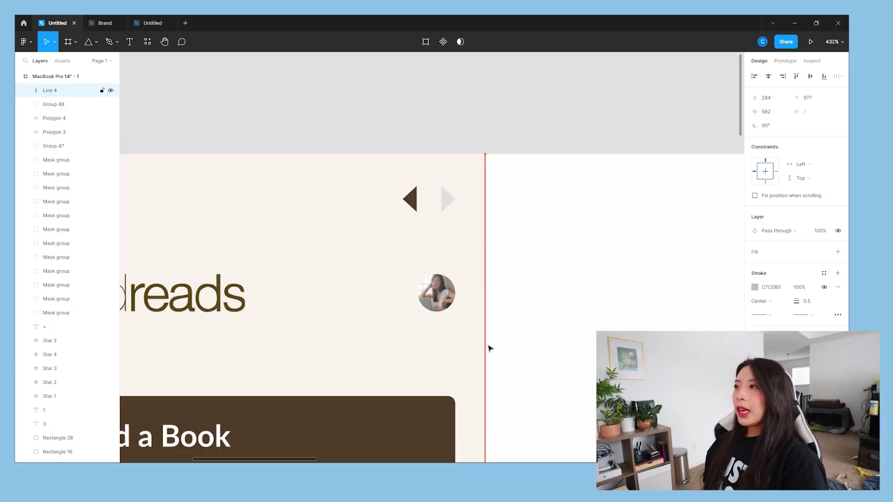
{"action": "left_click", "coordinate": [516, 372]}
{"action": "left_click_drag", "start_coordinate": [529, 385], "coordinate": [333, 360]}
{"action": "left_click", "coordinate": [288, 306]}
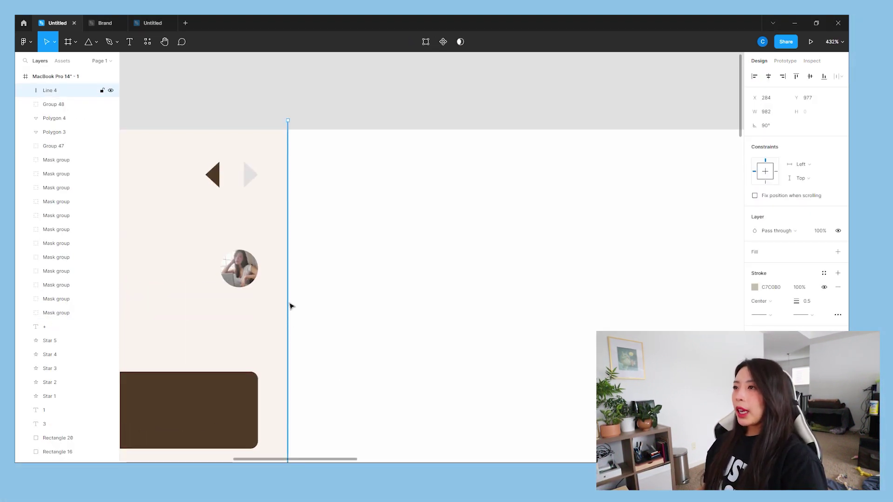
{"action": "key", "text": "minus"}
{"action": "key", "text": "minus"}
{"action": "left_click_drag", "start_coordinate": [460, 454], "coordinate": [311, 353]}
Duplicate the sidebar divider and turn the copy into a horizontal line under the header at Y 54, spanning the content area.
{"action": "left_click_drag", "start_coordinate": [248, 427], "coordinate": [252, 437]}
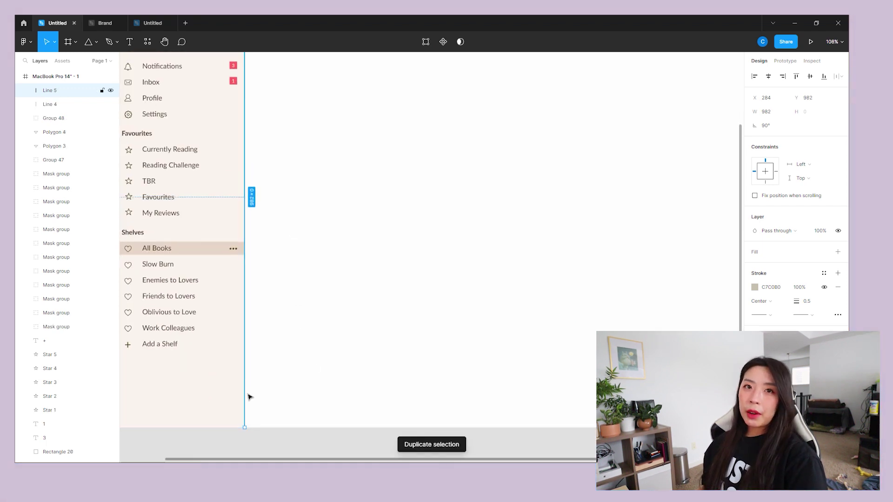
{"action": "left_click_drag", "start_coordinate": [353, 427], "coordinate": [640, 212]}
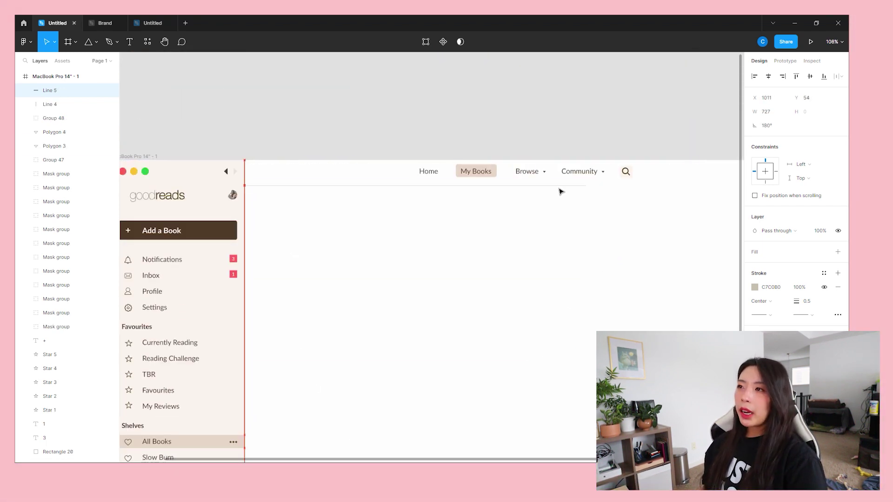
{"action": "scroll", "coordinate": [695, 194], "scroll_direction": "right", "scroll_amount": 3}
Select all header labels, the triangles, the search icon and the horizontal divider and nudge them up 4 px.
{"action": "left_click_drag", "start_coordinate": [634, 231], "coordinate": [364, 187]}
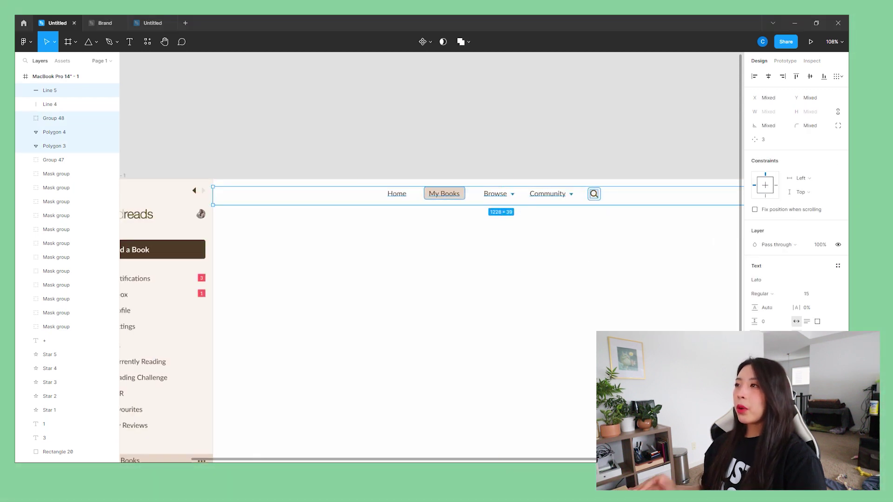
{"action": "left_click", "coordinate": [397, 195]}
{"action": "left_click_drag", "start_coordinate": [696, 235], "coordinate": [336, 190]}
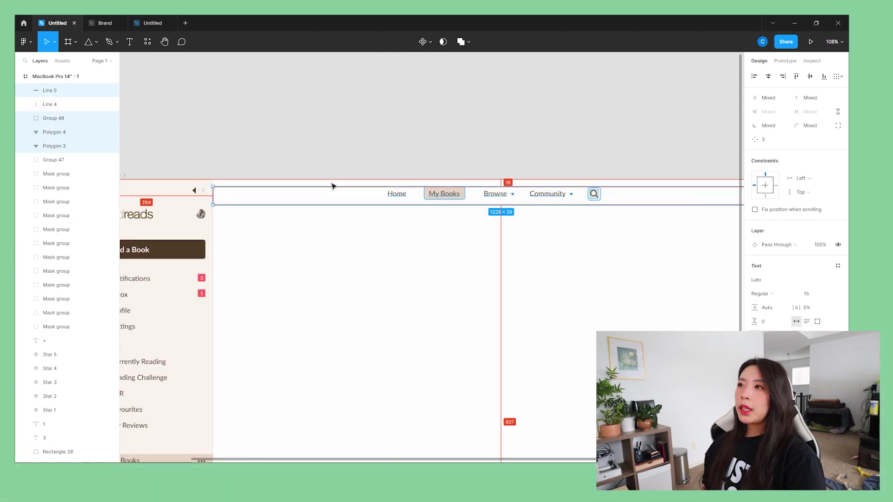
{"action": "key", "text": "Up"}
{"action": "key", "text": "Up"}
{"action": "key", "text": "Up"}
{"action": "key", "text": "Up"}
{"action": "left_click", "coordinate": [508, 239]}
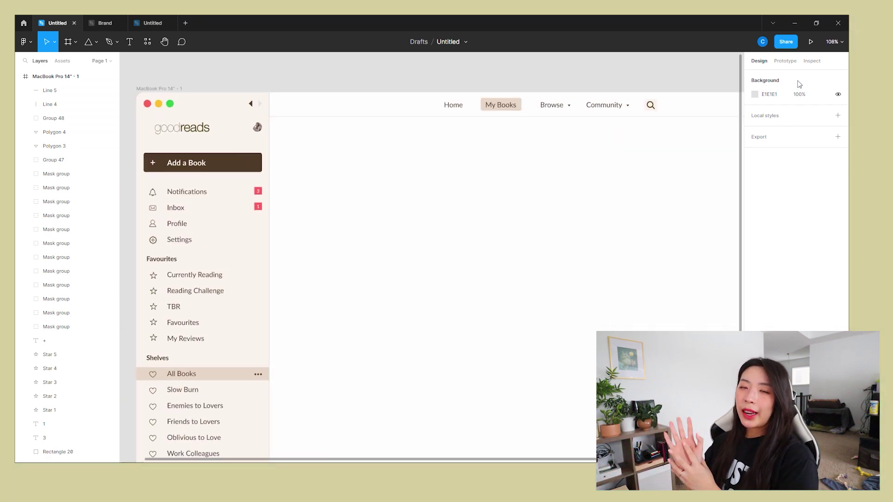
Add an "All Books" heading in the content area in Lato SemiBold, size 40, filled with dark brown.
{"action": "key", "text": "t"}
{"action": "left_click", "coordinate": [326, 187]}
{"action": "key", "text": "Escape"}
{"action": "left_click", "coordinate": [762, 280]}
{"action": "left_click", "coordinate": [767, 300]}
{"action": "left_click", "coordinate": [765, 267]}
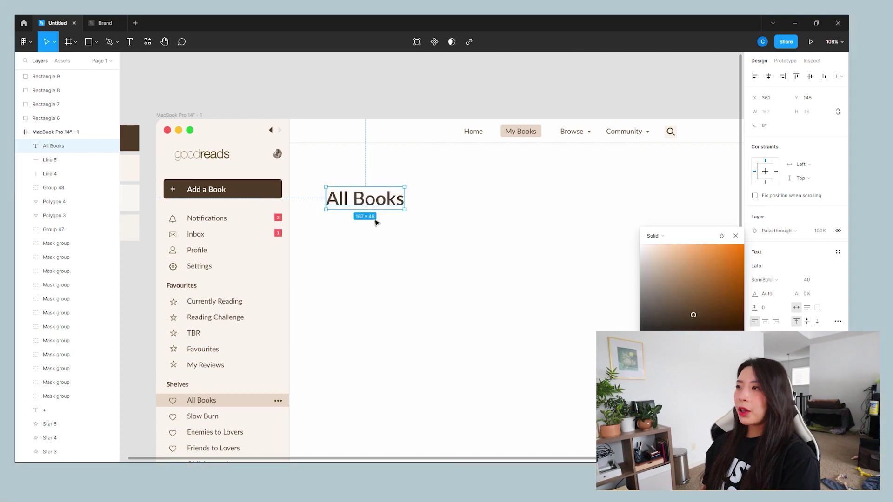
Move the All Books heading near the content area's corner below the header divider, at X 316, Y 83.
{"action": "left_click_drag", "start_coordinate": [367, 197], "coordinate": [361, 194]}
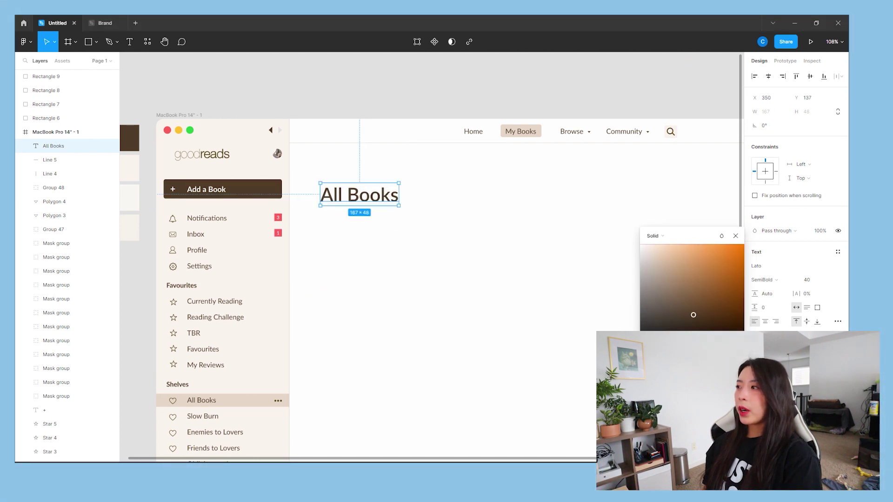
{"action": "left_click", "coordinate": [367, 142]}
{"action": "left_click", "coordinate": [373, 194]}
{"action": "key", "text": "shift+Up"}
{"action": "key", "text": "shift+Up"}
{"action": "key", "text": "shift+Up"}
{"action": "key", "text": "shift+Up"}
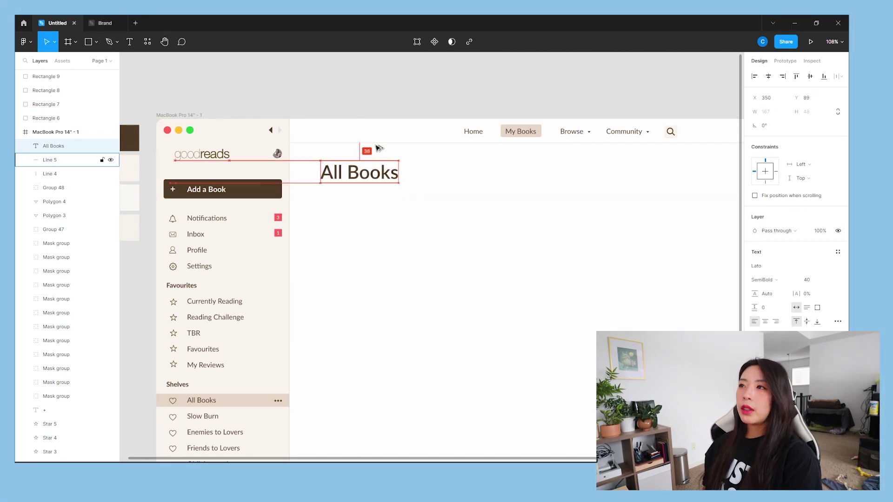
{"action": "key", "text": "Up"}
Duplicate the All Books heading as "TOTAL: 151" in Lato Bold, size 14, placed beside the heading at X 499, Y 83.
{"action": "key", "text": "ctrl+d"}
{"action": "key", "text": "Return"}
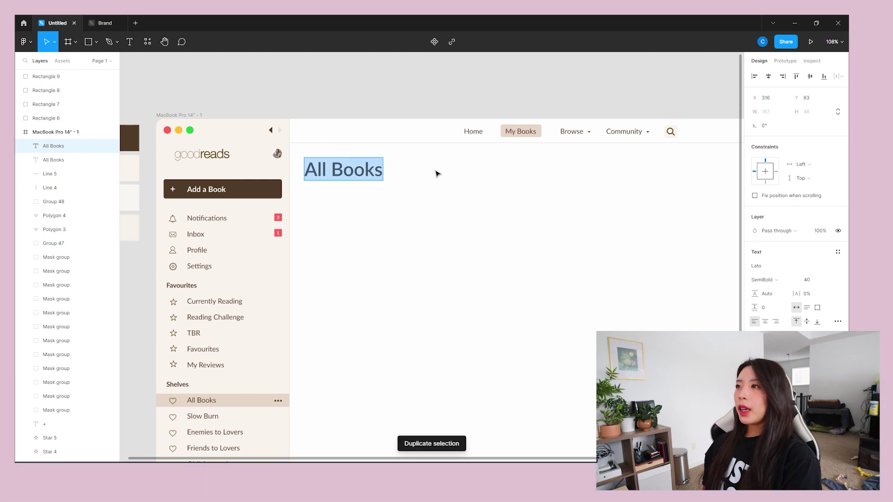
{"action": "key", "text": "Return"}
{"action": "type", "text": "TOTAL: 151"}
{"action": "key", "text": "Escape"}
{"action": "left_click", "coordinate": [762, 279]}
{"action": "left_click", "coordinate": [767, 291]}
{"action": "left_click", "coordinate": [809, 279]}
{"action": "type", "text": "14"}
{"action": "key", "text": "Return"}
{"action": "left_click", "coordinate": [755, 359]}
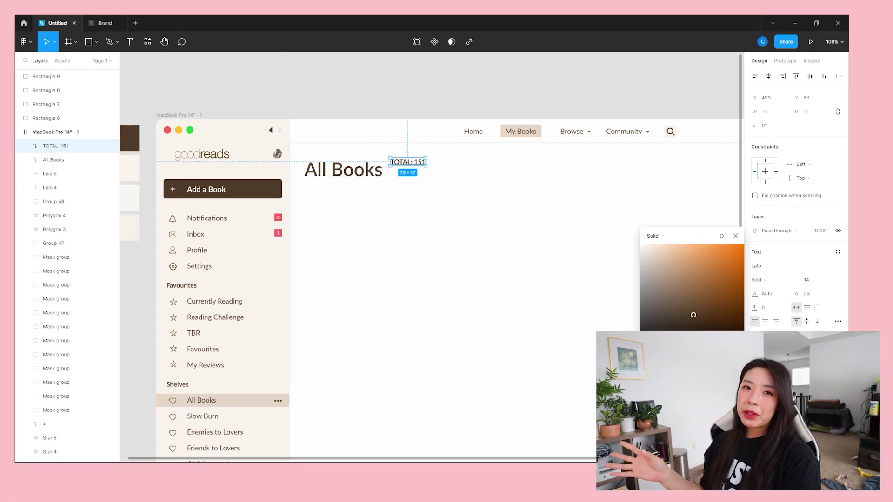
Recolor the "TOTAL: 151" label a light beige-grey and move it down beside the base of the All Books heading.
{"action": "left_click_drag", "start_coordinate": [639, 244], "coordinate": [652, 265]}
{"action": "left_click_drag", "start_coordinate": [410, 163], "coordinate": [406, 177]}
{"action": "key", "text": "alt"}
{"action": "left_click", "coordinate": [389, 244]}
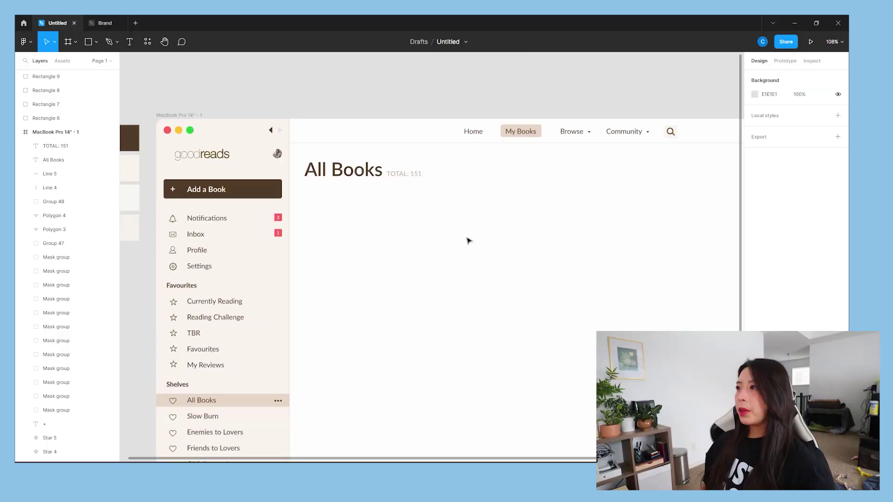
Paste the four view-mode icons with the highlight square and place them in line with the All Books heading, below the header divider.
{"action": "scroll", "coordinate": [468, 237], "scroll_direction": "down", "scroll_amount": 1}
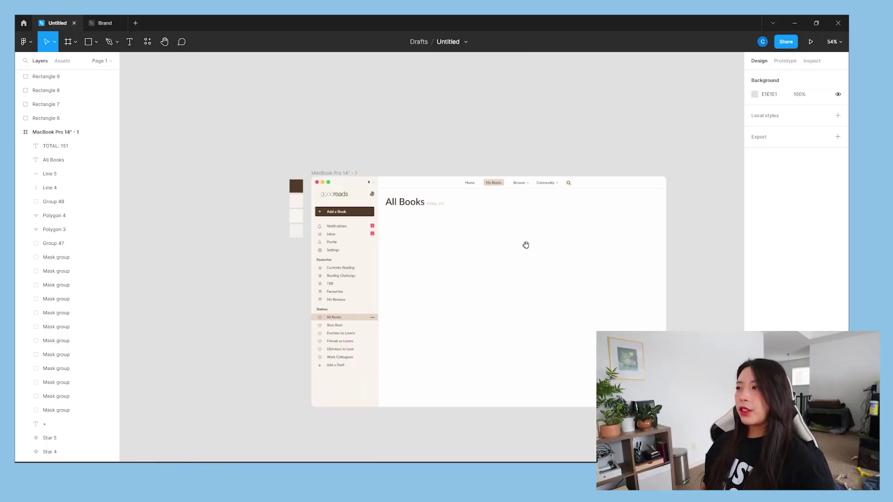
{"action": "left_click_drag", "start_coordinate": [526, 245], "coordinate": [344, 239]}
{"action": "scroll", "coordinate": [382, 219], "scroll_direction": "up", "scroll_amount": 2}
{"action": "left_click_drag", "start_coordinate": [398, 203], "coordinate": [431, 215]}
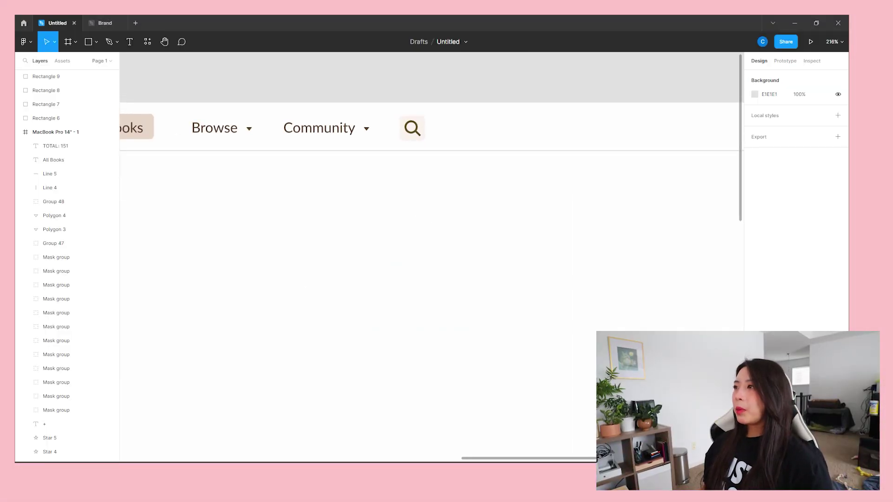
{"action": "key", "text": "ctrl+v"}
{"action": "left_click_drag", "start_coordinate": [474, 252], "coordinate": [555, 187]}
{"action": "key", "text": "alt"}
{"action": "key", "text": "ctrl+minus"}
{"action": "left_click_drag", "start_coordinate": [520, 230], "coordinate": [463, 229]}
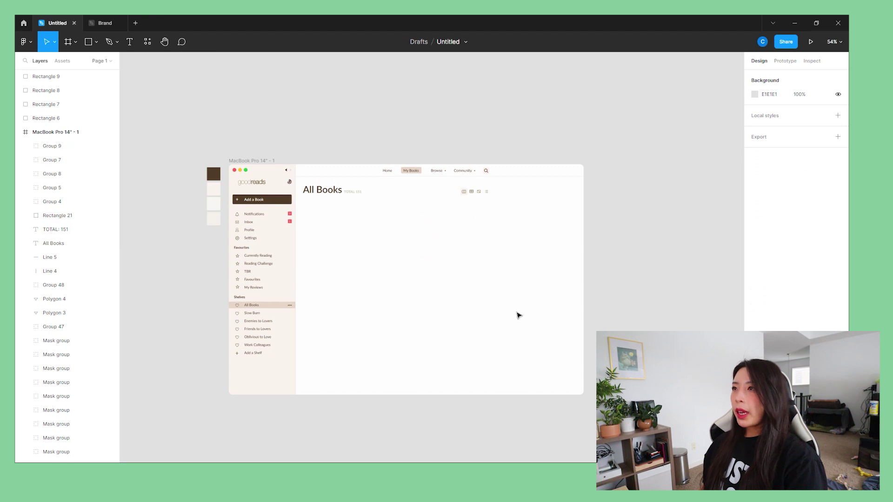
Add an 85 × 35 button rectangle below the All Books heading with fill F9F3EE and a 0.5 inside stroke in C7C0AF.
{"action": "scroll", "coordinate": [516, 315], "scroll_direction": "up", "scroll_amount": 3}
{"action": "left_click_drag", "start_coordinate": [677, 155], "coordinate": [385, 236], "text": "alt"}
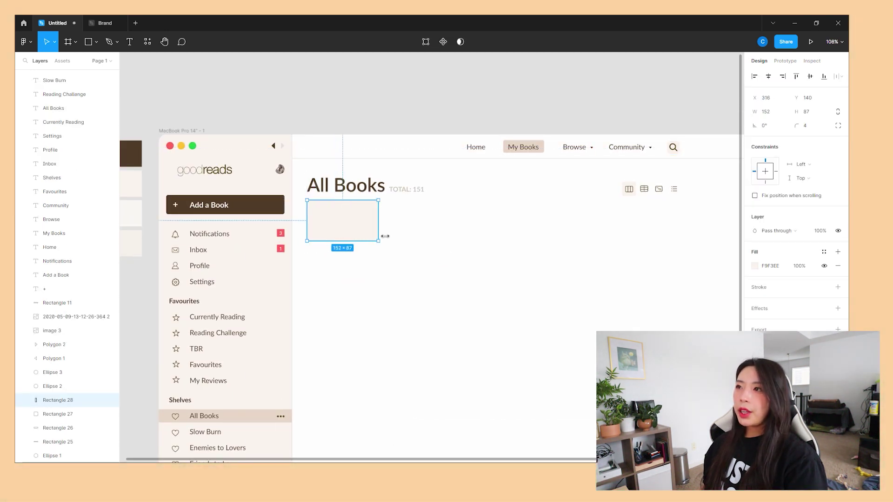
{"action": "left_click", "coordinate": [754, 301]}
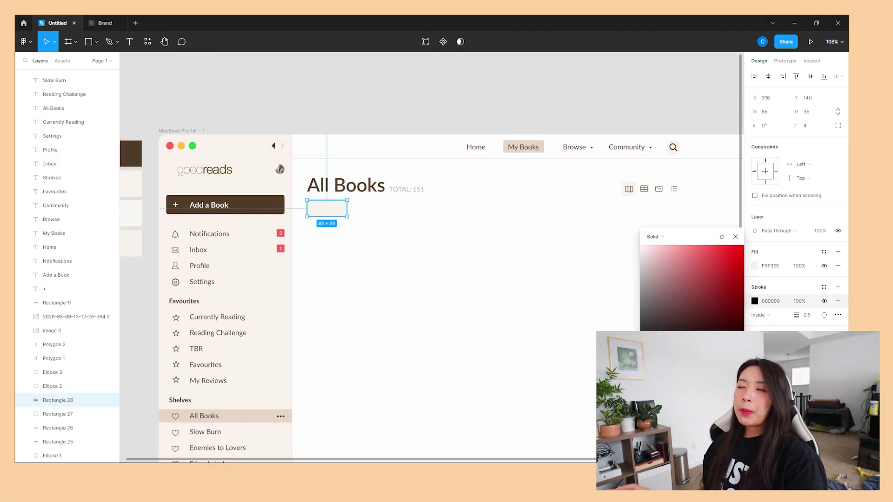
{"action": "key", "text": "Escape"}
{"action": "key", "text": "Escape"}
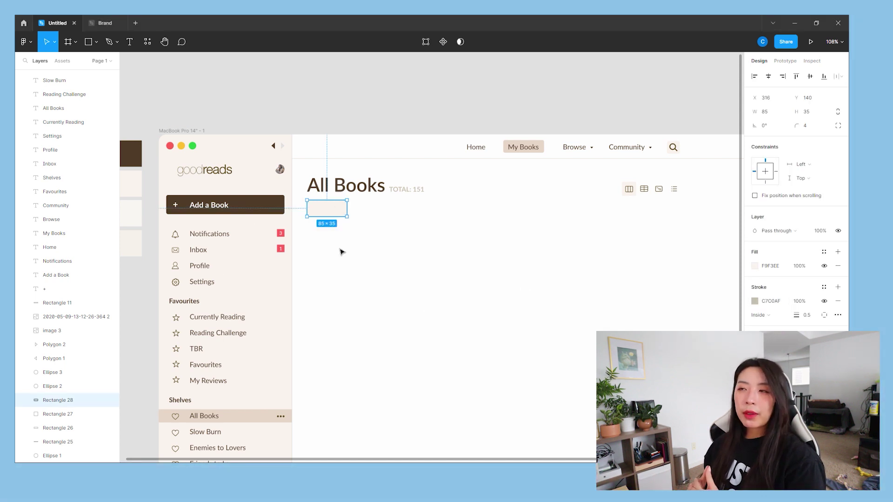
Duplicate the All Books heading as a "Filter" label in Lato SemiBold, size 14, on the button rectangle.
{"action": "left_click", "coordinate": [353, 185]}
{"action": "key", "text": "ctrl+d"}
{"action": "left_click_drag", "start_coordinate": [353, 186], "coordinate": [341, 208]}
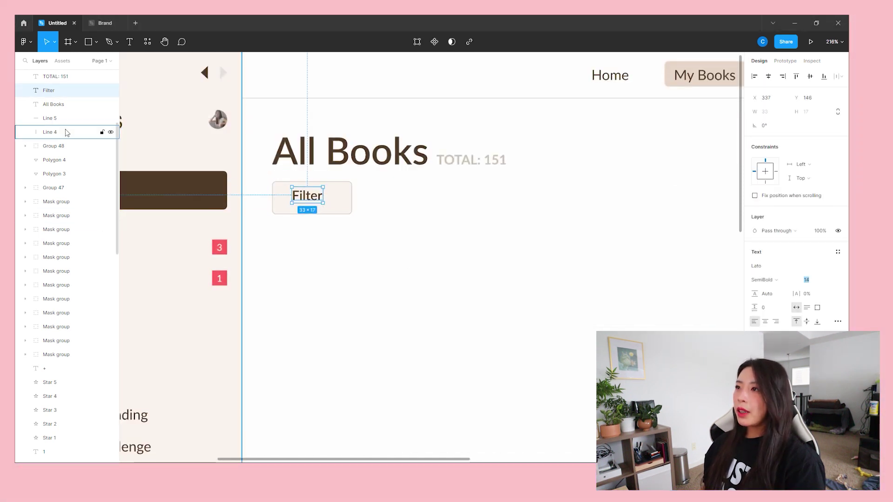
Center the Filter label on its button, reduce the rectangle's height to 25 and make it slightly narrower.
{"action": "left_click", "coordinate": [339, 201]}
{"action": "left_click", "coordinate": [311, 195]}
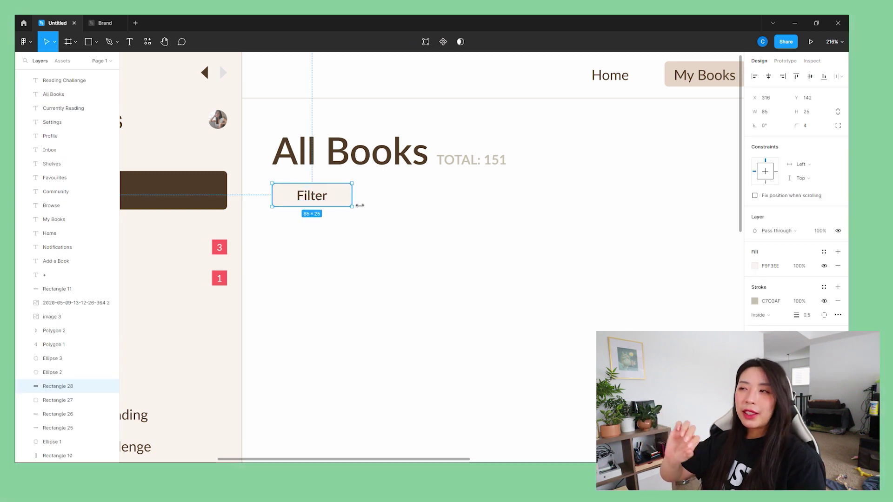
{"action": "left_click_drag", "start_coordinate": [353, 204], "coordinate": [318, 196]}
Select the Filter label together with its rectangle and nudge both down 5 px.
{"action": "left_click", "coordinate": [324, 197], "text": "shift"}
{"action": "key", "text": "Down"}
{"action": "key", "text": "Down"}
{"action": "key", "text": "Down"}
{"action": "key", "text": "Down"}
{"action": "key", "text": "Down"}
{"action": "key", "text": "Escape"}
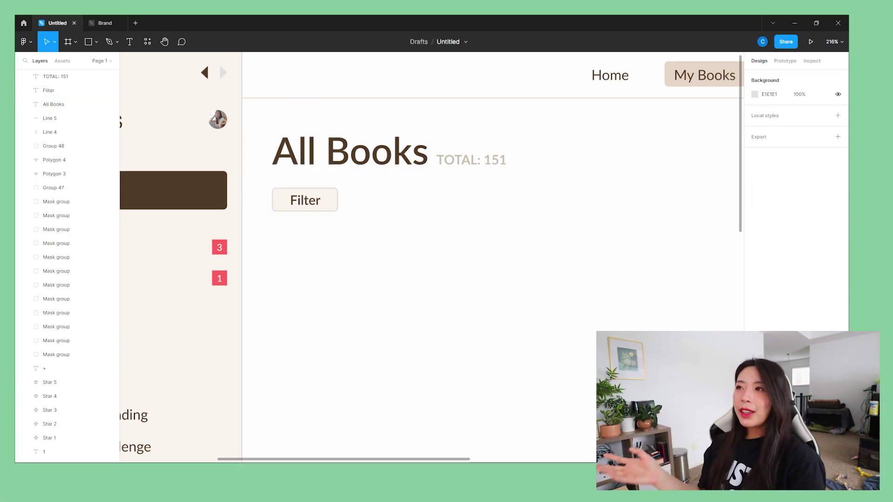
{"action": "left_click", "coordinate": [349, 154]}
{"action": "left_click", "coordinate": [305, 200]}
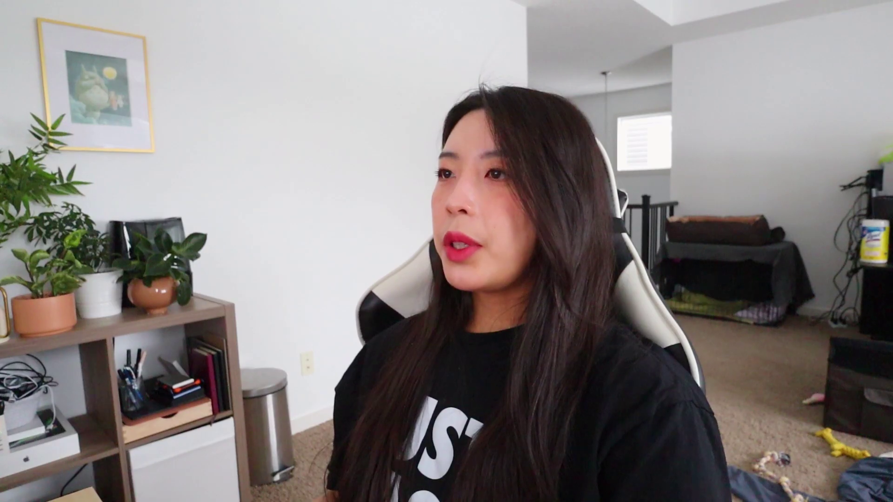
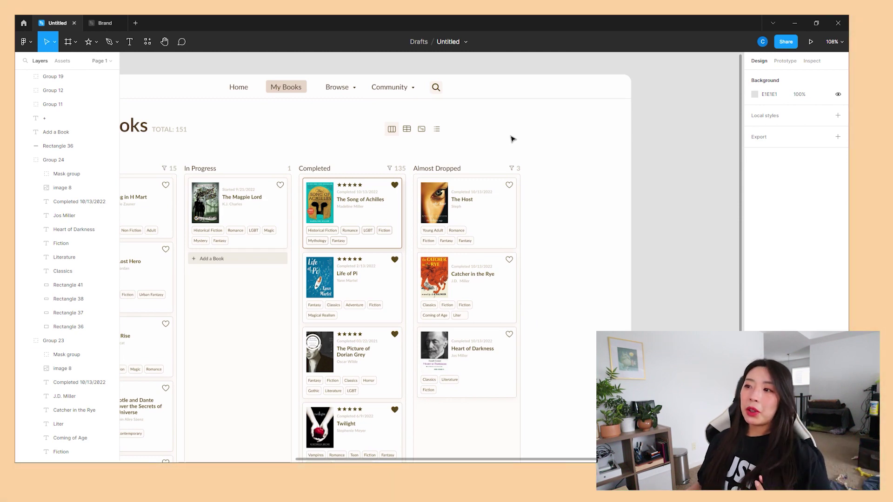
Duplicate the sidebar background rectangle and place the copy over the book columns at X 526, Y 0.
{"action": "left_click_drag", "start_coordinate": [295, 341], "coordinate": [495, 268]}
{"action": "left_click", "coordinate": [215, 225]}
{"action": "key", "text": "ctrl+d"}
{"action": "left_click_drag", "start_coordinate": [223, 259], "coordinate": [458, 249]}
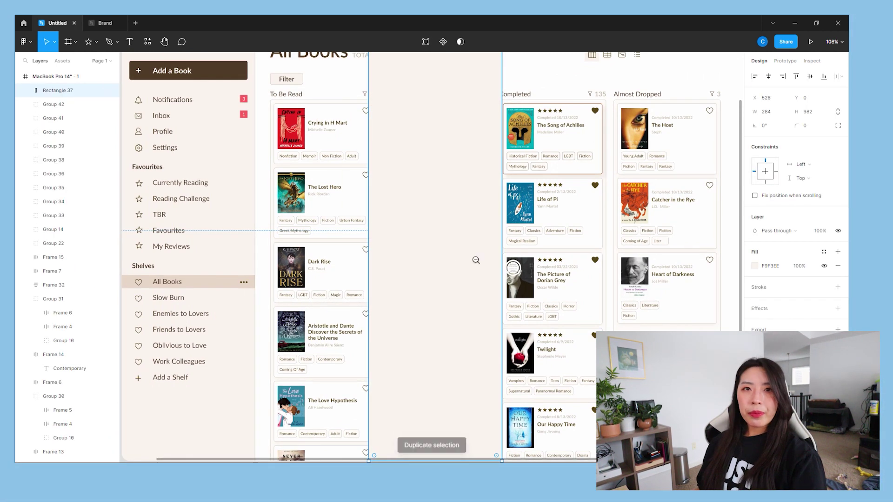
{"action": "left_click", "coordinate": [475, 260], "text": "alt"}
{"action": "left_click_drag", "start_coordinate": [591, 275], "coordinate": [447, 284]}
{"action": "key", "text": "shift+h"}
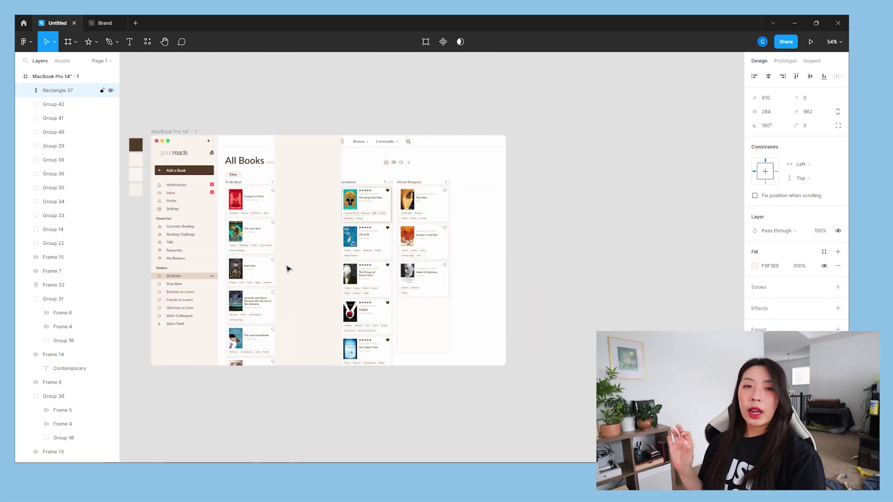
{"action": "key", "text": "ctrl+z"}
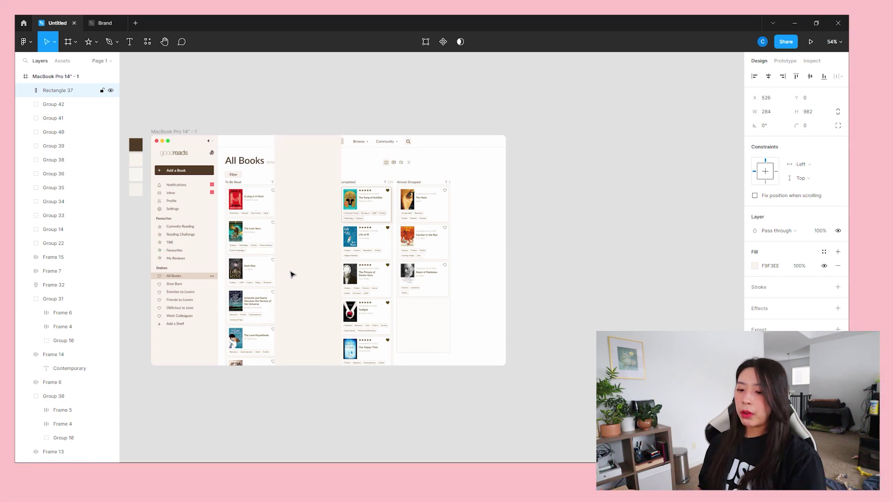
Move the copied rectangle to the frame's right edge, extend it to start at X 1145, and set its width to 369.
{"action": "left_click_drag", "start_coordinate": [293, 275], "coordinate": [459, 283]}
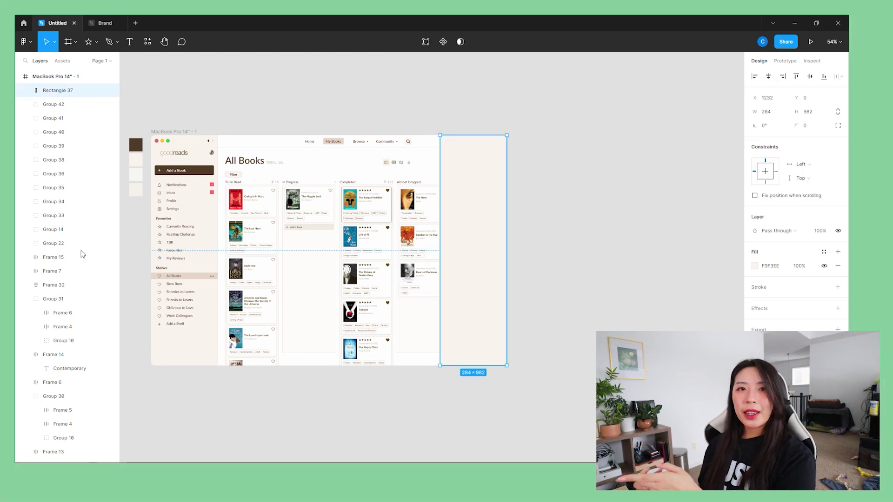
{"action": "left_click_drag", "start_coordinate": [446, 303], "coordinate": [430, 303]}
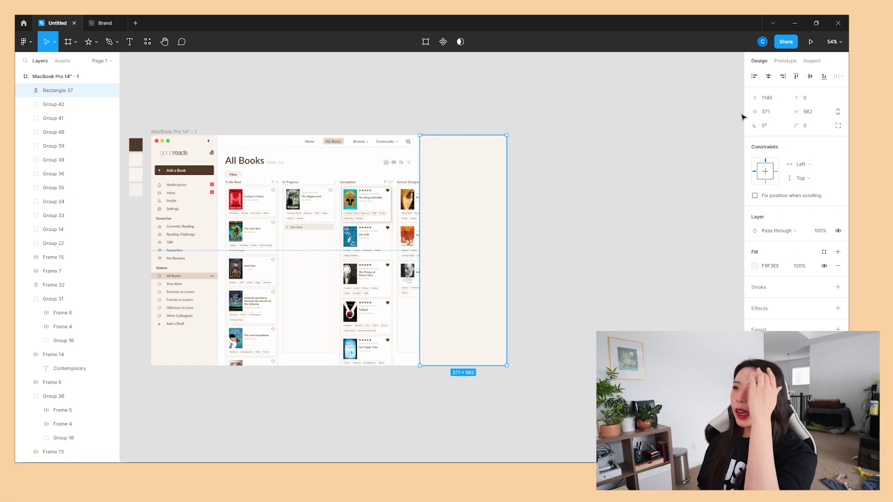
{"action": "type", "text": "369"}
{"action": "key", "text": "Return"}
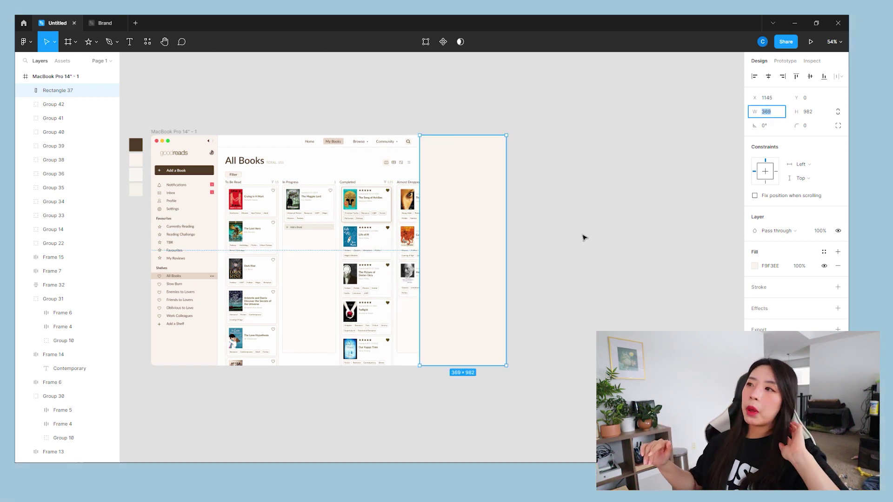
{"action": "scroll", "coordinate": [456, 207], "scroll_direction": "up", "scroll_amount": 3}
{"action": "scroll", "coordinate": [506, 308], "scroll_direction": "down", "scroll_amount": 4}
{"action": "left_click", "coordinate": [444, 389]}
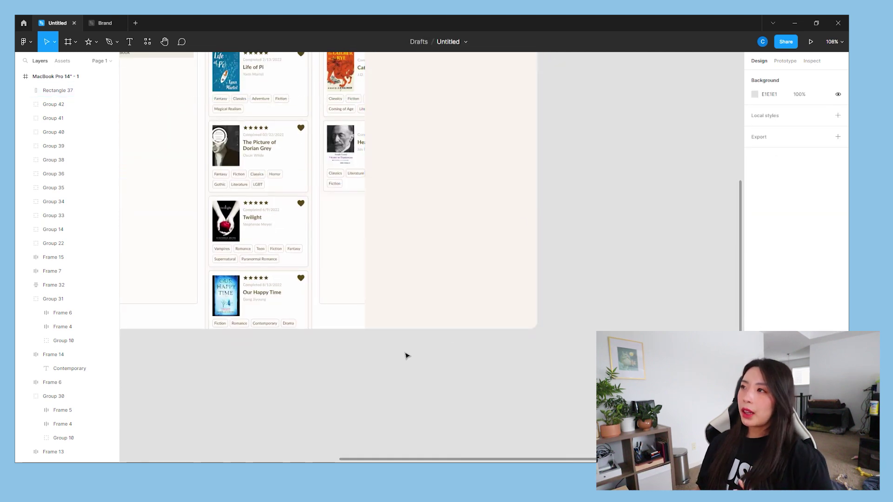
Duplicate the side panel rectangle in place and give the copy a lighter off-white fill.
{"action": "left_click", "coordinate": [412, 296]}
{"action": "key", "text": "ctrl+d"}
{"action": "left_click", "coordinate": [423, 139], "text": "alt"}
{"action": "left_click_drag", "start_coordinate": [423, 140], "coordinate": [445, 306]}
{"action": "left_click", "coordinate": [632, 231]}
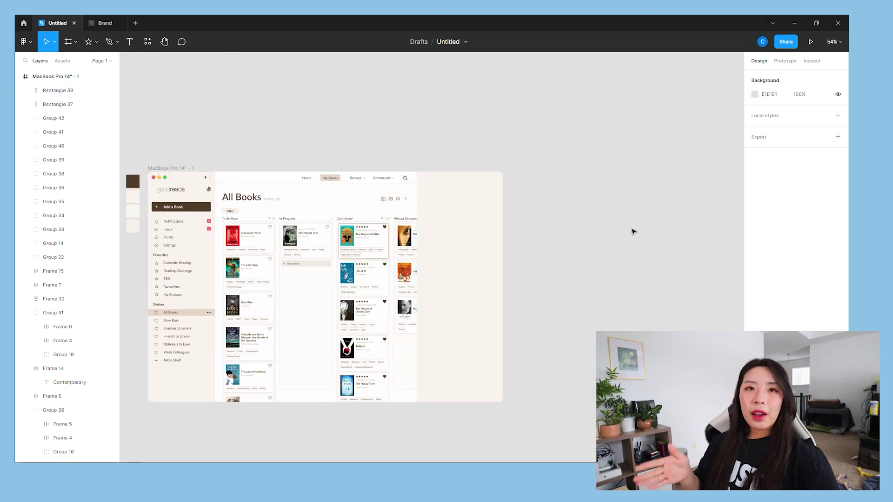
{"action": "left_click", "coordinate": [441, 265]}
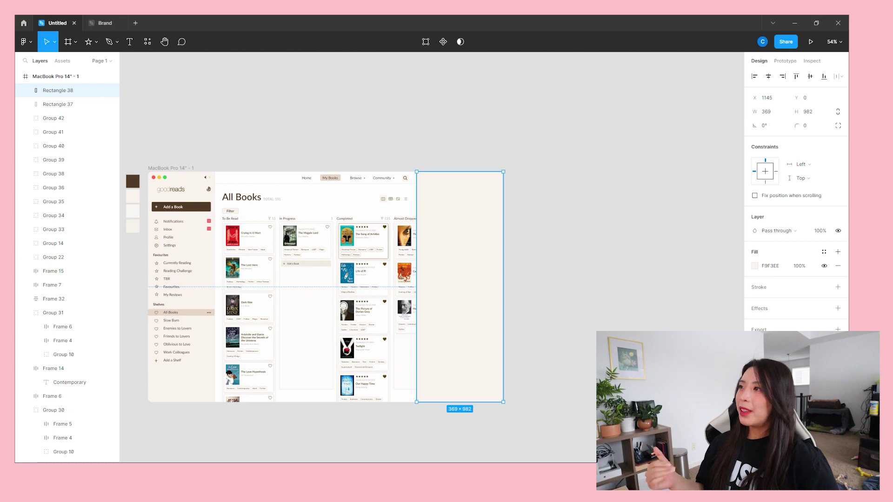
{"action": "left_click", "coordinate": [453, 264]}
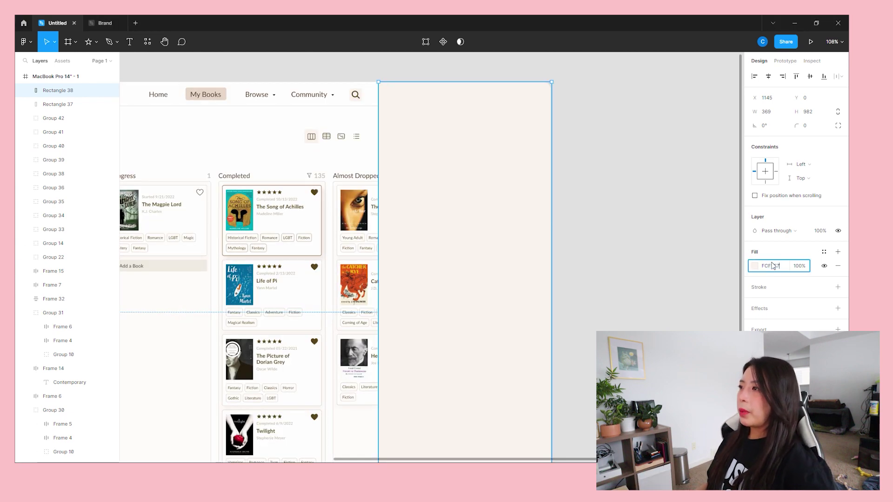
{"action": "left_click", "coordinate": [596, 272]}
Duplicate the sidebar's vertical divider line to X 1145 along the side panel's edge and bring it to the front.
{"action": "key", "text": "z"}
{"action": "left_click", "coordinate": [284, 265], "text": "alt"}
{"action": "double_click", "coordinate": [283, 265]}
{"action": "left_click", "coordinate": [258, 242]}
{"action": "left_click_drag", "start_coordinate": [259, 242], "coordinate": [420, 244]}
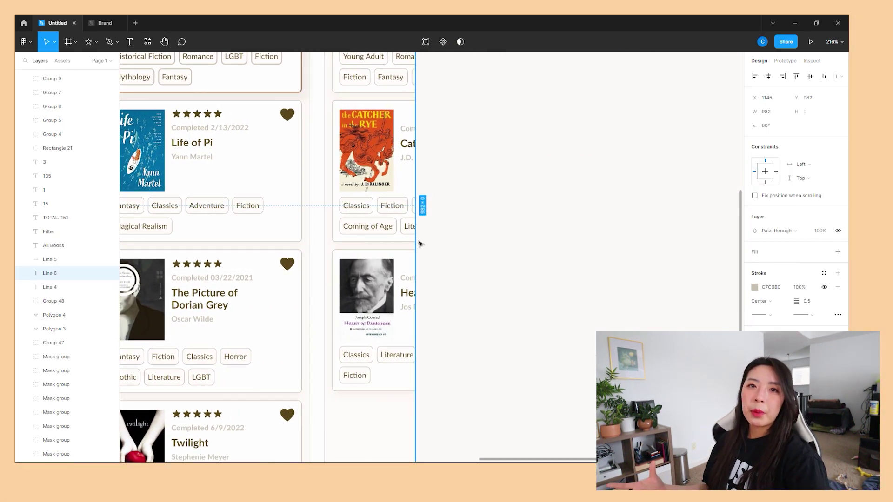
{"action": "key", "text": "ctrl+shift+]"}
{"action": "left_click", "coordinate": [422, 375]}
{"action": "left_click", "coordinate": [317, 405]}
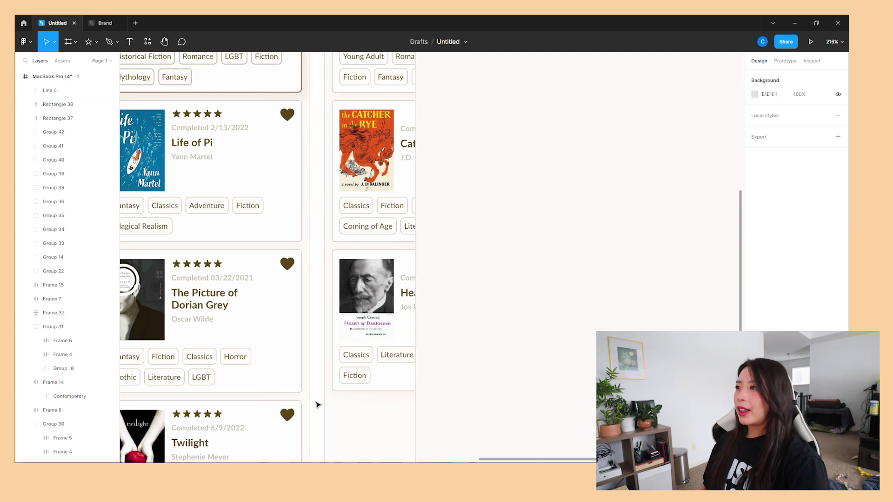
Examine the new divider line along the side panel's edge at close range and in the overall layout.
{"action": "key", "text": "z"}
{"action": "left_click", "coordinate": [428, 298]}
{"action": "left_click", "coordinate": [427, 297]}
{"action": "key", "text": "z"}
{"action": "left_click", "coordinate": [427, 298], "text": "alt"}
{"action": "left_click", "coordinate": [426, 298], "text": "alt"}
{"action": "left_click", "coordinate": [426, 298], "text": "alt"}
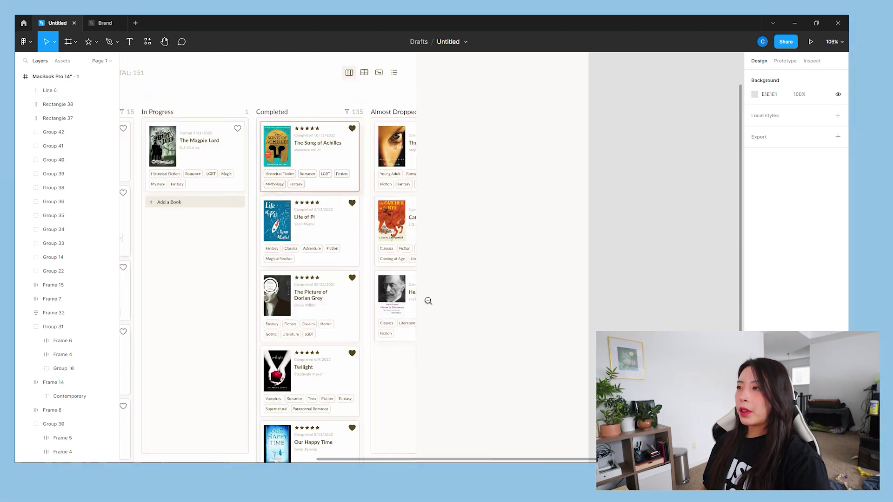
Duplicate the sidebar's dark triangle into the side panel's upper corner at X 1179, Y 32, pointing right.
{"action": "left_click", "coordinate": [446, 274], "text": "alt"}
{"action": "scroll", "coordinate": [442, 211], "scroll_direction": "up", "scroll_amount": 5}
{"action": "scroll", "coordinate": [418, 193], "scroll_direction": "left", "scroll_amount": 5}
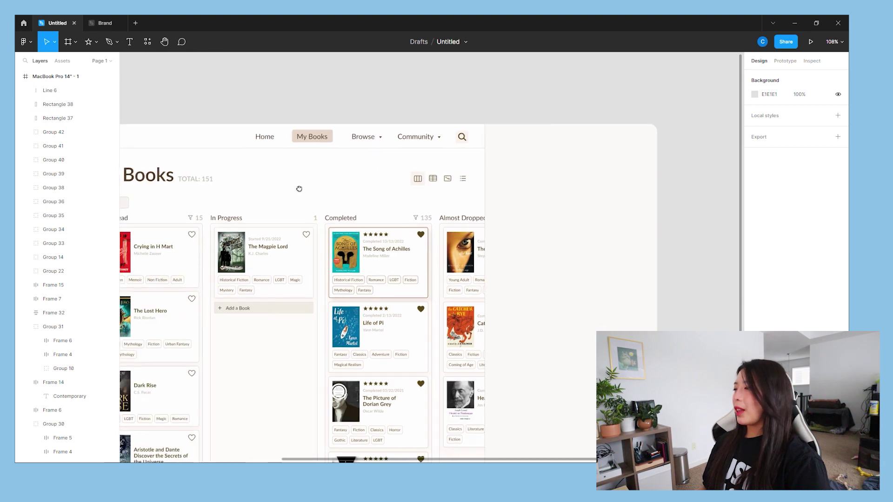
{"action": "left_click", "coordinate": [255, 123]}
{"action": "key", "text": "ctrl+d"}
{"action": "left_click_drag", "start_coordinate": [255, 124], "coordinate": [691, 124]}
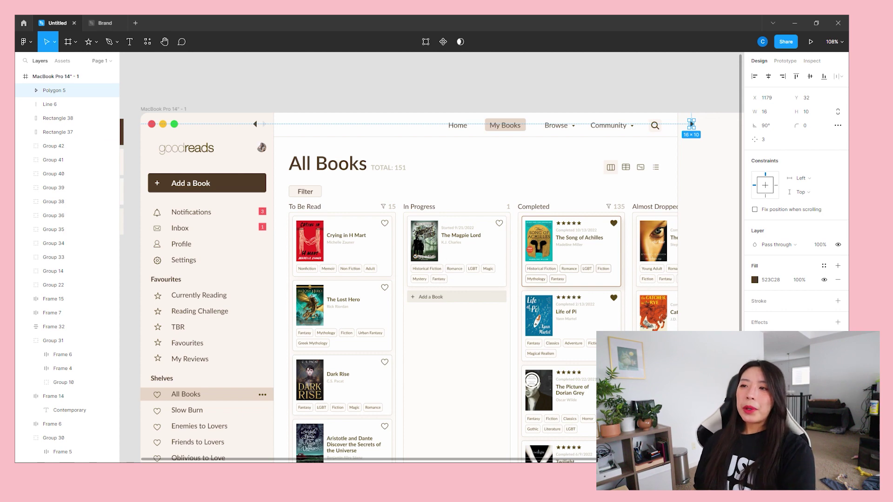
{"action": "left_click", "coordinate": [665, 68]}
{"action": "scroll", "coordinate": [682, 121], "scroll_direction": "up", "scroll_amount": 4}
{"action": "left_click", "coordinate": [687, 128]}
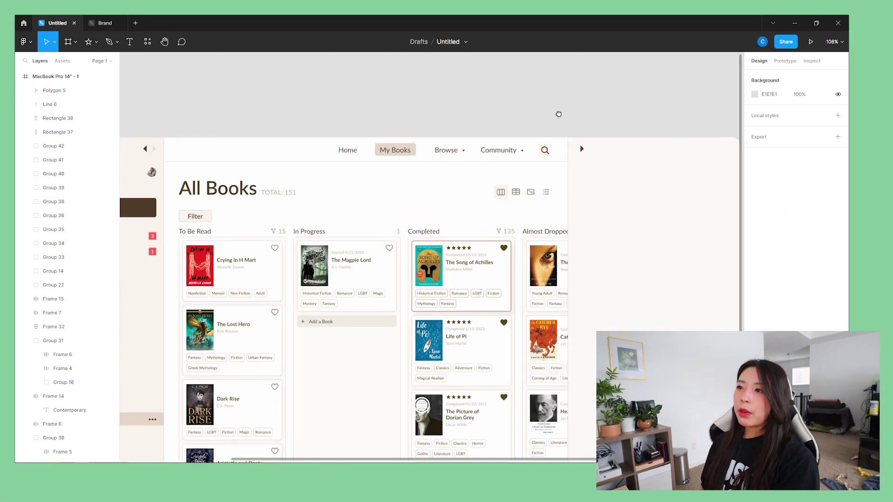
Duplicate a sidebar label next to the side panel's triangle and change its text to "Hide" in Lato Regular, size 14.
{"action": "left_click_drag", "start_coordinate": [559, 114], "coordinate": [456, 118]}
{"action": "left_click", "coordinate": [390, 158]}
{"action": "left_click", "coordinate": [221, 236]}
{"action": "left_click_drag", "start_coordinate": [220, 237], "coordinate": [502, 159], "text": "alt"}
{"action": "double_click", "coordinate": [503, 160]}
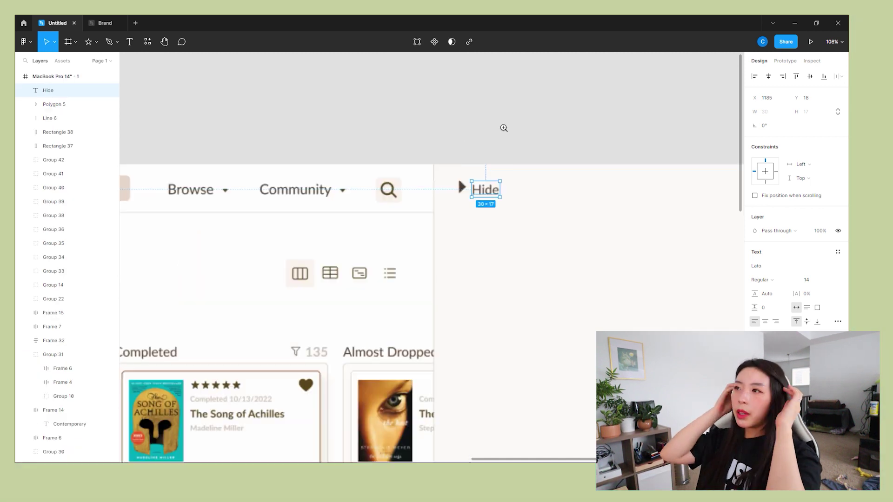
Align the Hide label with the triangle, placing it at X 1187, Y 16.
{"action": "scroll", "coordinate": [476, 255], "scroll_direction": "up", "scroll_amount": 5}
{"action": "left_click_drag", "start_coordinate": [476, 255], "coordinate": [475, 266]}
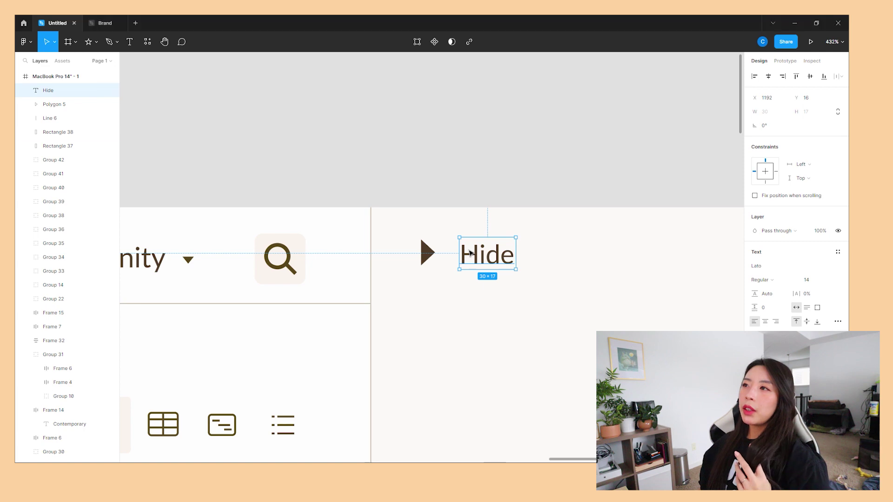
{"action": "key", "text": "Left"}
{"action": "key", "text": "Left"}
{"action": "key", "text": "Left"}
{"action": "key", "text": "Left"}
{"action": "key", "text": "Left"}
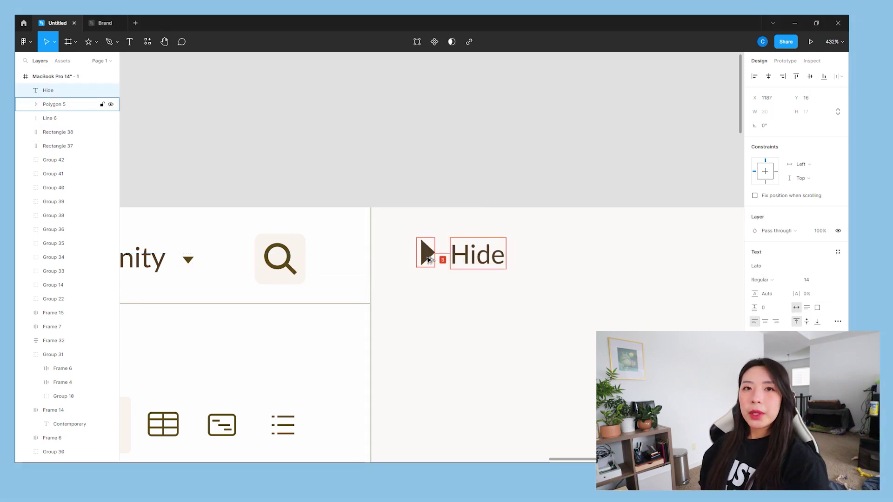
{"action": "left_click", "coordinate": [500, 199]}
Paste The Song of Achilles cover image into the side panel below the Hide label.
{"action": "scroll", "coordinate": [500, 199], "scroll_direction": "down", "scroll_amount": 5}
{"action": "left_click_drag", "start_coordinate": [394, 385], "coordinate": [364, 339]}
{"action": "scroll", "coordinate": [472, 231], "scroll_direction": "down", "scroll_amount": 3}
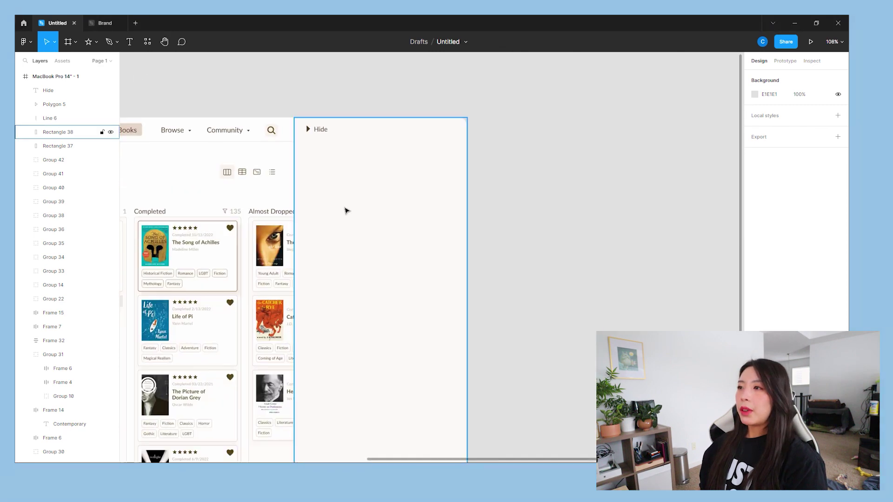
{"action": "key", "text": "ctrl+v"}
Add the title "The Song of Achilles" in Lato SemiBold, size 24, below the cover, aligned with its left edge at X 1169, Y 292.
{"action": "key", "text": "t"}
{"action": "left_click", "coordinate": [310, 252]}
{"action": "type", "text": "The Song of Achilles"}
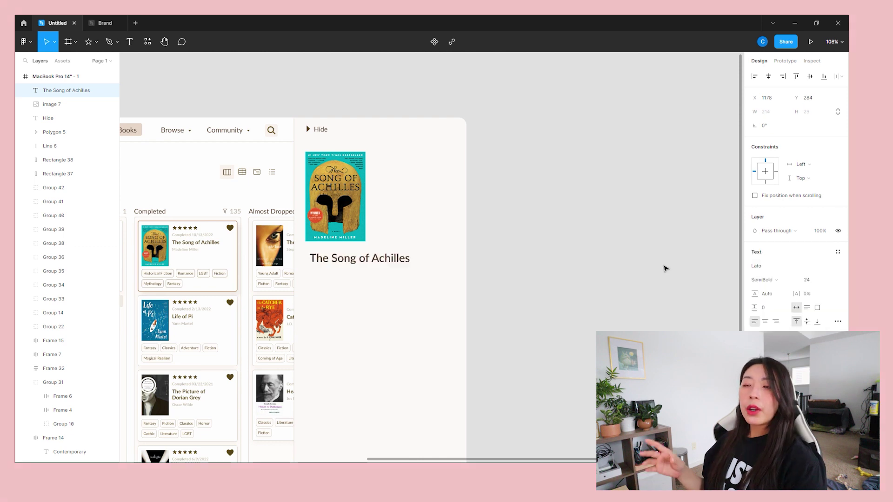
{"action": "left_click", "coordinate": [354, 263]}
{"action": "left_click_drag", "start_coordinate": [355, 262], "coordinate": [350, 266]}
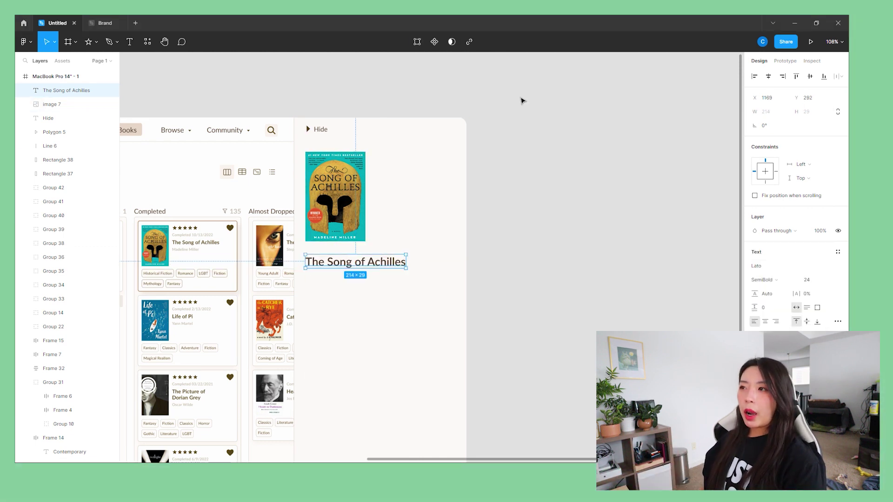
Paste a copy of the filled heart icon and place it in line with the panel's book title at X 1458, Y 299.
{"action": "key", "text": "ctrl+v"}
{"action": "left_click_drag", "start_coordinate": [229, 228], "coordinate": [454, 268]}
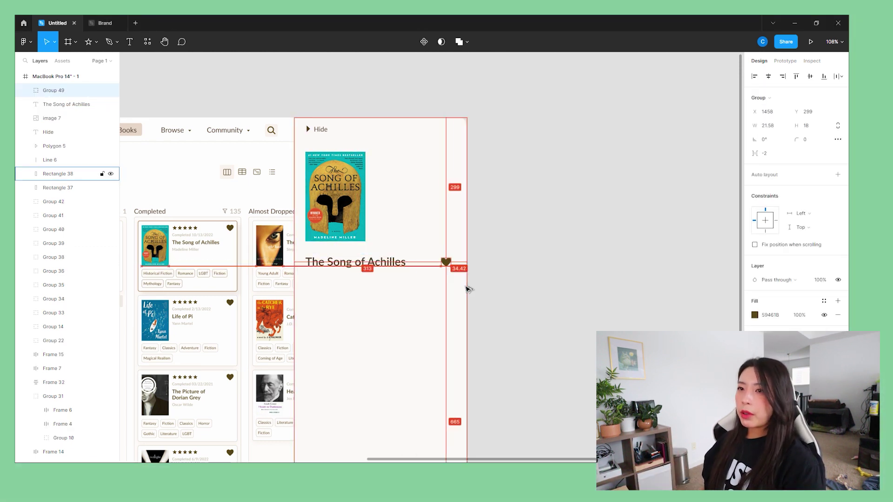
Add the author line "Madeline Miller" in Lato Medium, size 14, just below the panel's book title, aligned with its left edge.
{"action": "left_click", "coordinate": [335, 265]}
{"action": "key", "text": "ctrl+d"}
{"action": "left_click_drag", "start_coordinate": [335, 267], "coordinate": [335, 285]}
{"action": "double_click", "coordinate": [335, 285]}
{"action": "type", "text": "Madeline Miller"}
{"action": "key", "text": "ctrl+a"}
{"action": "left_click", "coordinate": [806, 280]}
{"action": "type", "text": "14"}
{"action": "left_click", "coordinate": [771, 279]}
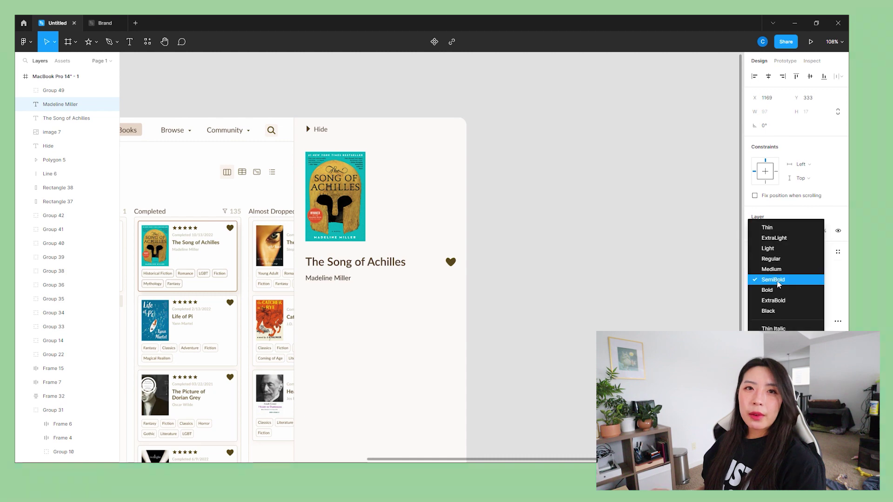
{"action": "left_click", "coordinate": [767, 270]}
{"action": "key", "text": "Escape"}
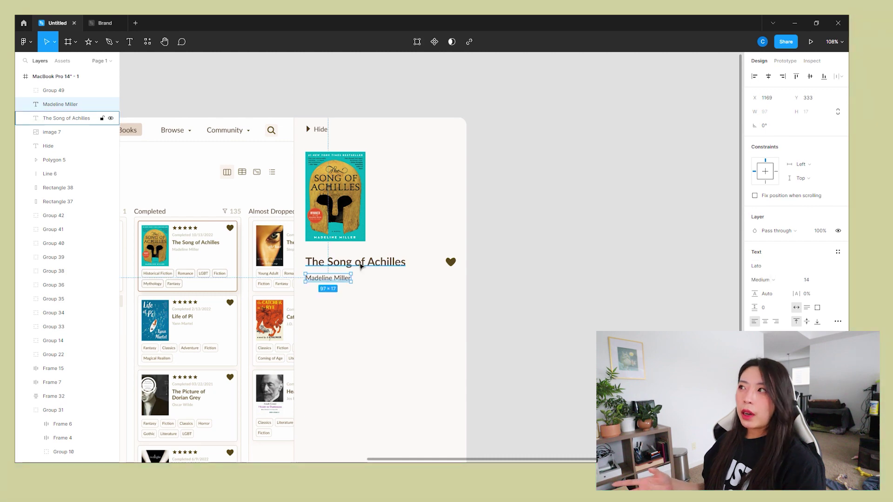
{"action": "left_click_drag", "start_coordinate": [345, 285], "coordinate": [344, 282]}
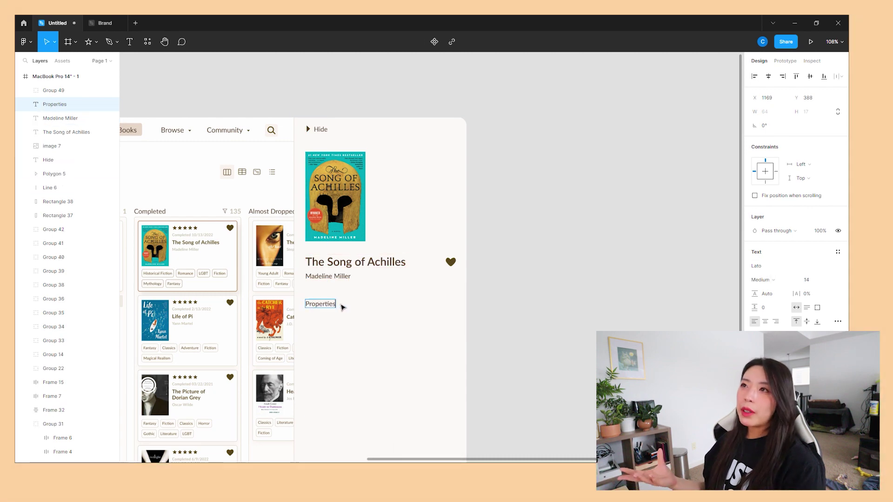
Set the "Properties" text below the author line as a heading in Lato Bold, size 14.
{"action": "key", "text": "ctrl+a"}
{"action": "left_click", "coordinate": [763, 280]}
{"action": "left_click", "coordinate": [767, 303]}
{"action": "key", "text": "Escape"}
{"action": "key", "text": "Escape"}
{"action": "scroll", "coordinate": [342, 317], "scroll_direction": "up", "scroll_amount": 3}
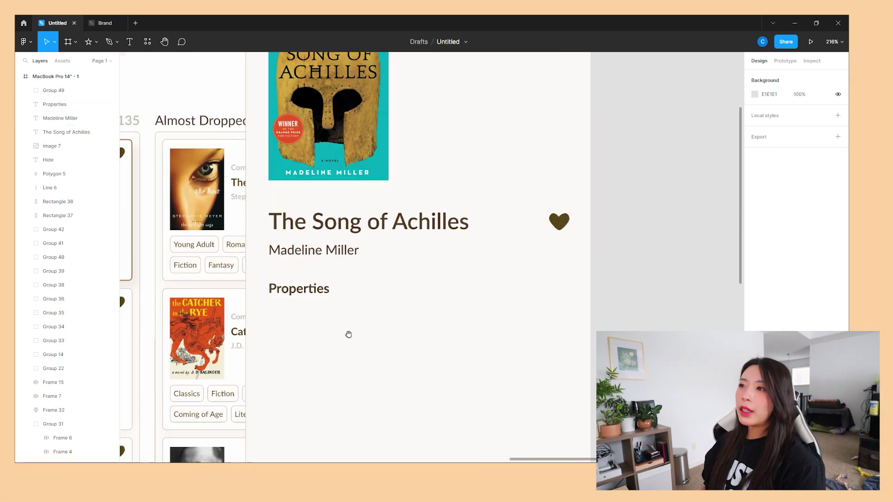
Add a "Started:" label below the Properties heading in light grey Lato Medium, size 8, with 1% letter spacing.
{"action": "left_click_drag", "start_coordinate": [347, 335], "coordinate": [311, 268]}
{"action": "left_click_drag", "start_coordinate": [277, 186], "coordinate": [277, 246]}
{"action": "double_click", "coordinate": [274, 243]}
{"action": "type", "text": "Started:"}
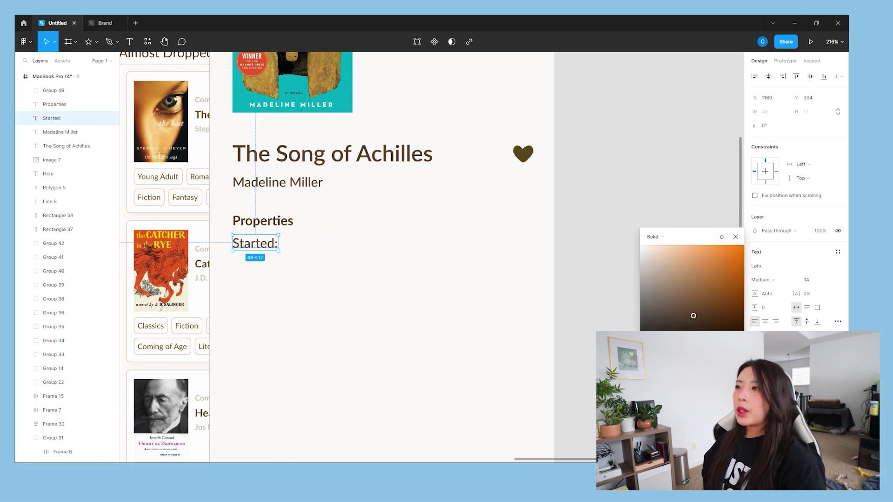
{"action": "left_click", "coordinate": [552, 366]}
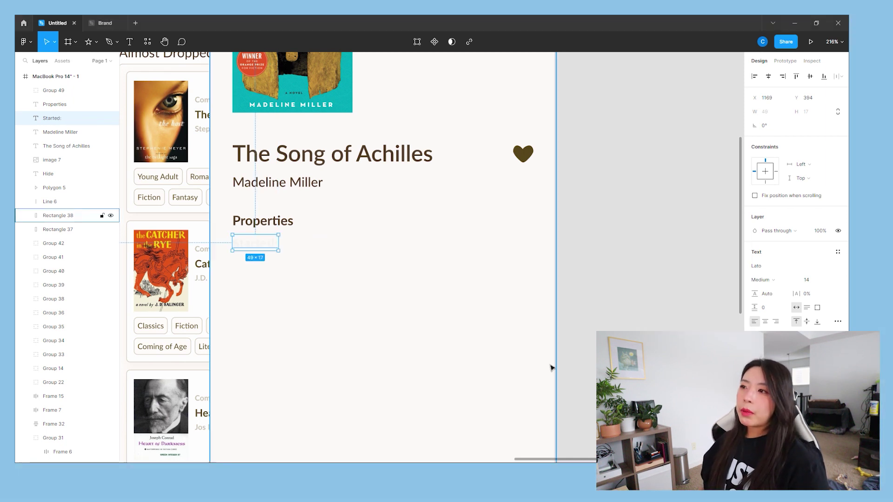
{"action": "key", "text": "ctrl+z"}
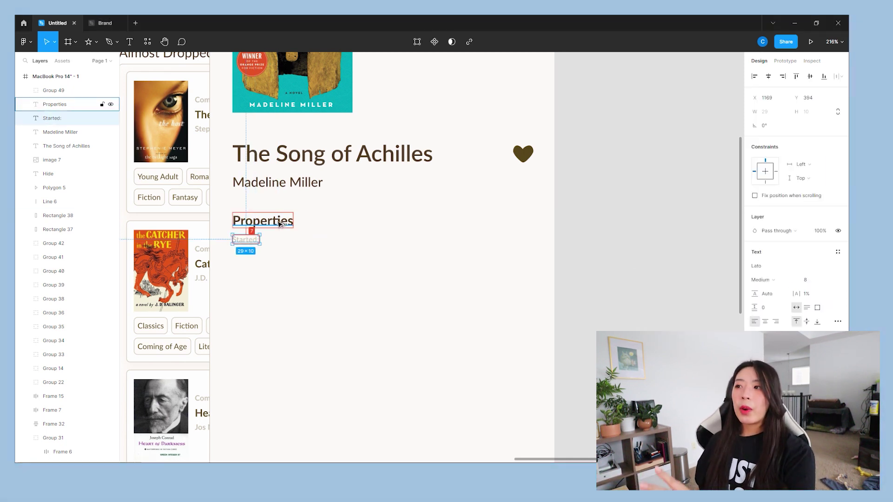
Duplicate the Started label down an evenly spaced list and rename the copies "Completed:", "Owned?", "Rating:" and "Recommended By:".
{"action": "key", "text": "ctrl+d"}
{"action": "key", "text": "ctrl+d"}
{"action": "key", "text": "ctrl+d"}
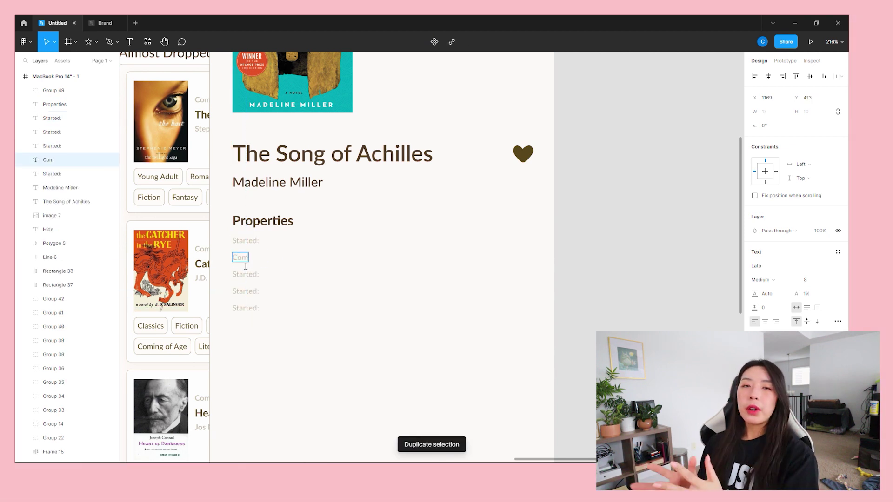
{"action": "type", "text": "pleted:"}
{"action": "double_click", "coordinate": [247, 275]}
{"action": "type", "text": "Owned?"}
{"action": "double_click", "coordinate": [253, 291]}
{"action": "type", "text": "Rating:"}
{"action": "double_click", "coordinate": [258, 310]}
{"action": "type", "text": "ed By:"}
Duplicate the labels as a dark value column at X 1276, enter 10/10/2022 and 10/13/2022 as dates, and delete the Recommended By copy.
{"action": "key", "text": "ctrl+d"}
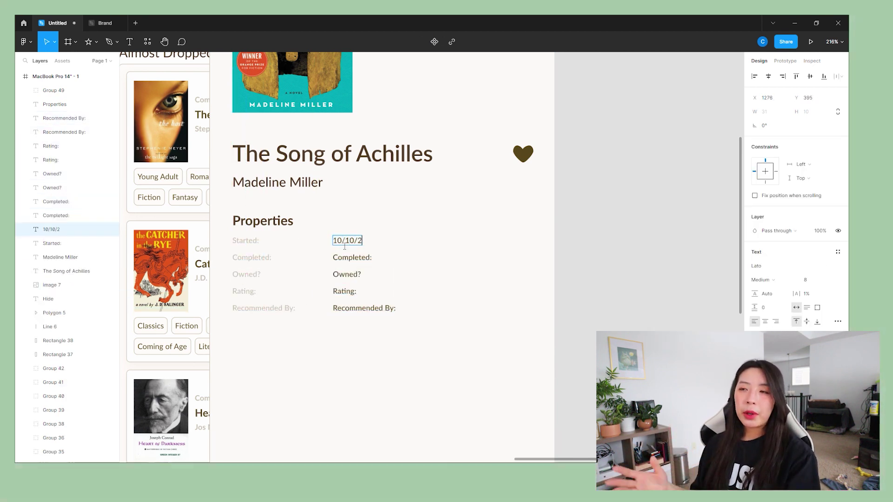
{"action": "type", "text": "022"}
{"action": "double_click", "coordinate": [352, 257]}
{"action": "type", "text": "10/13/2022"}
{"action": "double_click", "coordinate": [364, 308]}
{"action": "key", "text": "Delete"}
Copy the card's five-star rating into the Rating row and build a dark rounded checkbox with a light check mark in the Owned? row.
{"action": "left_click", "coordinate": [250, 150]}
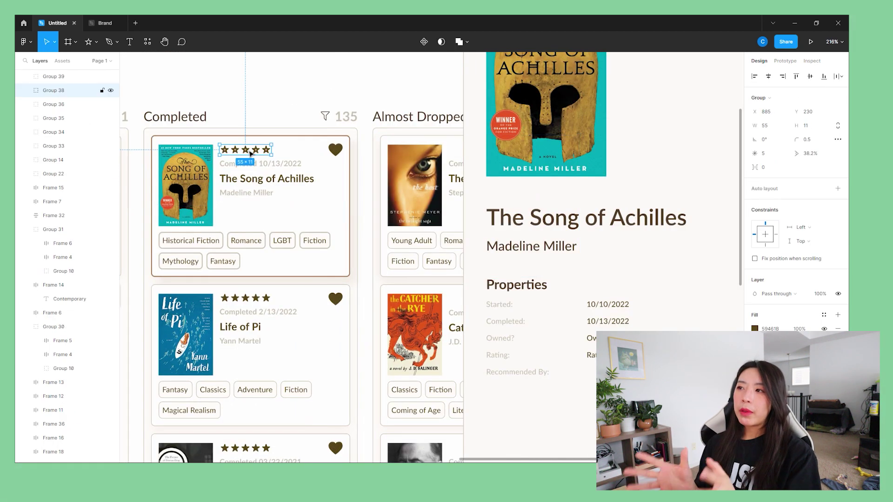
{"action": "left_click_drag", "start_coordinate": [250, 154], "coordinate": [612, 355]}
{"action": "scroll", "coordinate": [610, 354], "scroll_direction": "up", "scroll_amount": 3}
{"action": "right_click", "coordinate": [597, 367]}
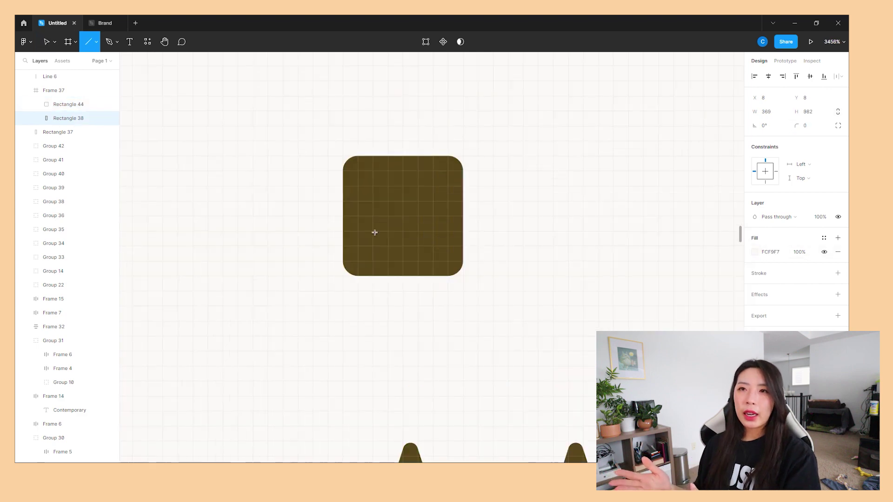
{"action": "key", "text": "ctrl+v"}
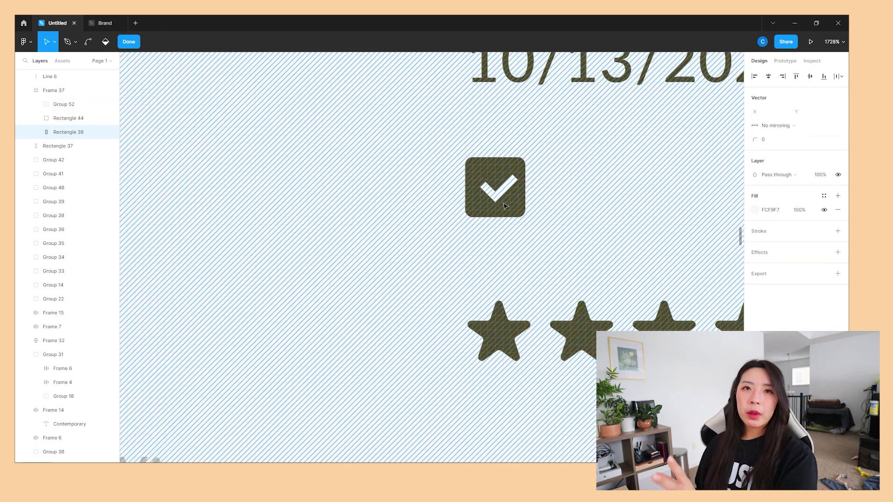
{"action": "left_click_drag", "start_coordinate": [473, 173], "coordinate": [528, 214]}
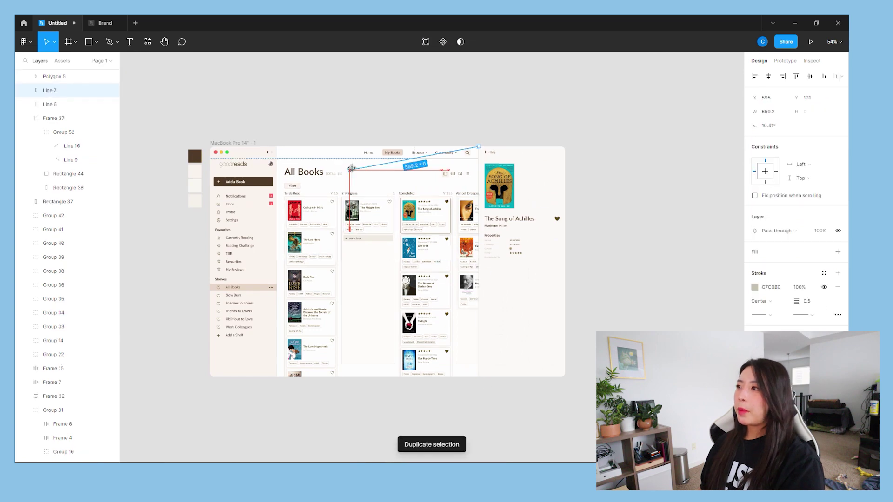
Turn the duplicated panel line horizontal and fit it 367 wide across the side panel as a divider just below the Recommended By row.
{"action": "left_click_drag", "start_coordinate": [492, 359], "coordinate": [341, 154]}
{"action": "scroll", "coordinate": [487, 265], "scroll_direction": "up", "scroll_amount": 7}
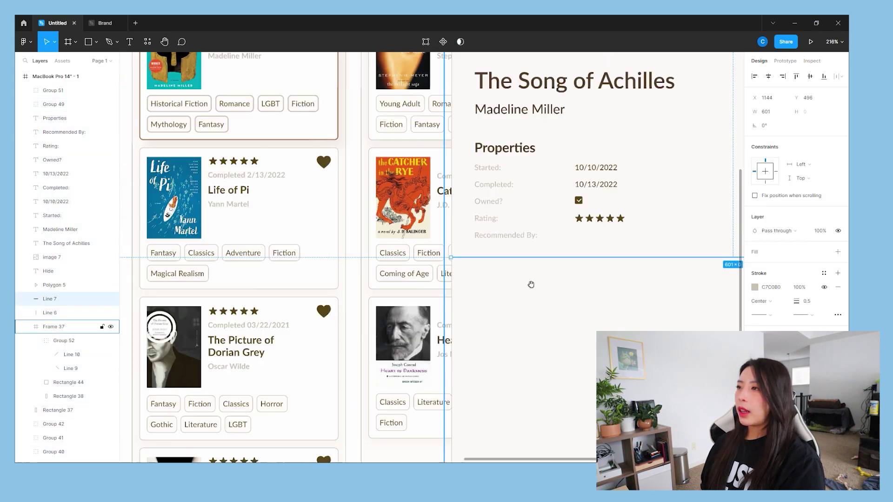
{"action": "left_click_drag", "start_coordinate": [530, 285], "coordinate": [312, 281]}
{"action": "left_click_drag", "start_coordinate": [604, 260], "coordinate": [419, 246]}
{"action": "left_click_drag", "start_coordinate": [618, 240], "coordinate": [392, 239]}
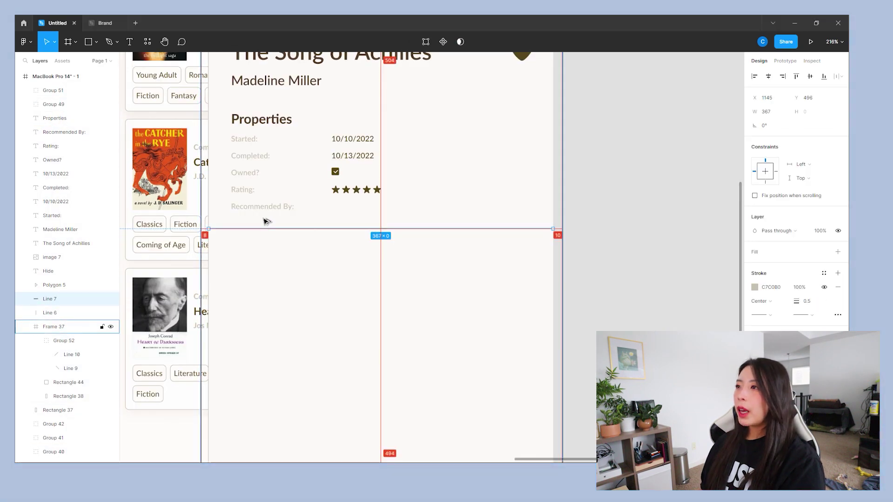
{"action": "key", "text": "Up"}
{"action": "key", "text": "Up"}
{"action": "key", "text": "Up"}
{"action": "key", "text": "Up"}
Duplicate the Properties heading below the divider and rename it "Overview".
{"action": "left_click", "coordinate": [273, 122]}
{"action": "key", "text": "ctrl+d"}
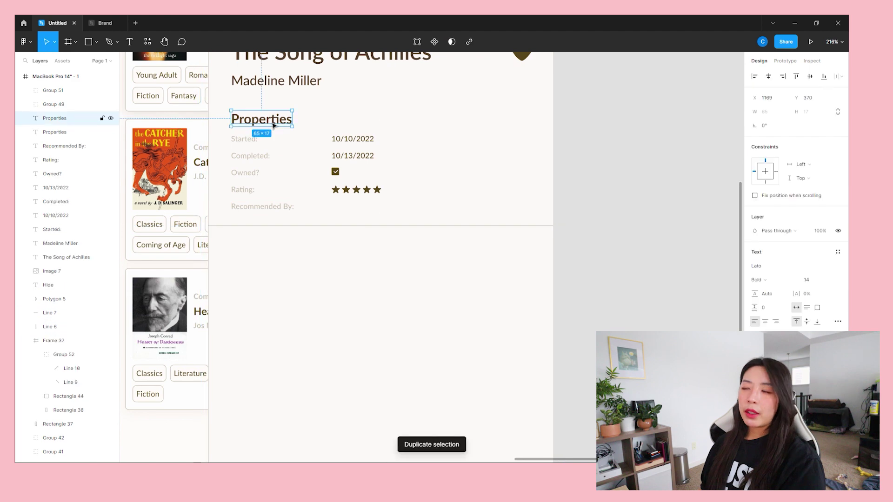
{"action": "left_click_drag", "start_coordinate": [273, 123], "coordinate": [272, 257]}
{"action": "double_click", "coordinate": [272, 257]}
{"action": "type", "text": "Overview"}
{"action": "key", "text": "Escape"}
{"action": "key", "text": "Up"}
{"action": "key", "text": "Up"}
{"action": "key", "text": "Up"}
{"action": "key", "text": "Up"}
Place a smaller, upward-pointing copy of the Hide triangle in line with the Overview heading, below the heart icon.
{"action": "scroll", "coordinate": [302, 231], "scroll_direction": "up", "scroll_amount": 5}
{"action": "left_click", "coordinate": [233, 63]}
{"action": "key", "text": "ctrl+d"}
{"action": "left_click_drag", "start_coordinate": [233, 63], "coordinate": [313, 365]}
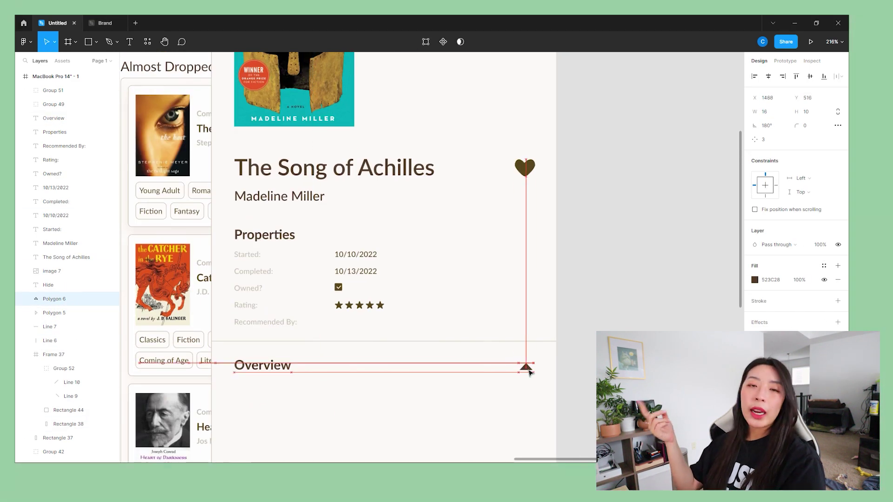
{"action": "left_click_drag", "start_coordinate": [529, 372], "coordinate": [527, 369]}
{"action": "left_click", "coordinate": [608, 322]}
{"action": "left_click", "coordinate": [813, 113]}
{"action": "key", "text": "Escape"}
Add the book's synopsis below the Overview heading in Lato Medium, size 8, as a text block 298 wide, aligned with the heading.
{"action": "scroll", "coordinate": [320, 249], "scroll_direction": "down", "scroll_amount": 3}
{"action": "type", "text": "ACHILLES, \"THE BEST OF ALL THE GREEKS,\" son of the cruel sea goddess Thetis and the legendary king Peleus, is strong, swift, and beautiful, irresistible to all who meet him. Patroclus is an awkward young prince, exiled from his homeland after an act of shocking violence. Brought together by chance, they forge an inseparable bond, despite risking the gods' wrath.  They are trained by the centaur Chiron in the arts of war and medicine, but when word comes that Helen of Sparta has been kidnapped, all the heroes of Greece are called upon to lay siege to Troy in her name. Seduced by the promise of a glorious destiny, Achilles joins their cause, and torn between love and fear for his friend, Patroclus follows. Little do they know that the cruel Fates will test them both as never before and demand a terrible sacrifice."}
{"action": "left_click_drag", "start_coordinate": [330, 249], "coordinate": [320, 248]}
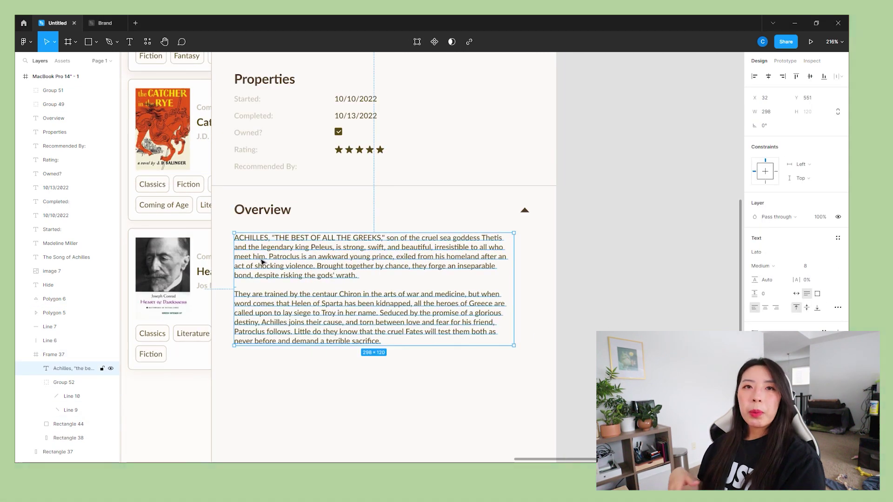
Create a "Quotes" section below the synopsis from copies of the divider, the Overview heading and the triangle, with the triangle pointing down.
{"action": "scroll", "coordinate": [321, 249], "scroll_direction": "down", "scroll_amount": 5}
{"action": "key", "text": "ctrl+d"}
{"action": "left_click_drag", "start_coordinate": [371, 258], "coordinate": [371, 348]}
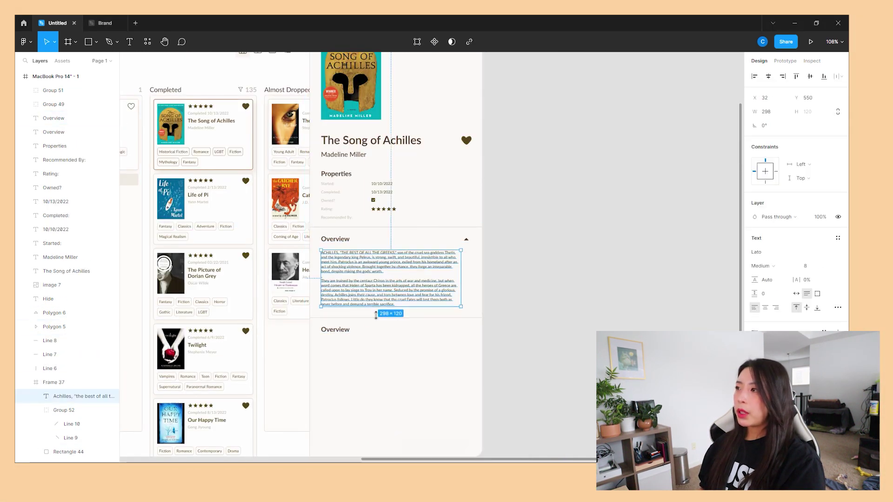
{"action": "double_click", "coordinate": [335, 329]}
{"action": "type", "text": "Quotes"}
{"action": "left_click", "coordinate": [466, 239]}
{"action": "key", "text": "ctrl+d"}
{"action": "left_click_drag", "start_coordinate": [465, 239], "coordinate": [339, 372]}
Duplicate the Quotes section below itself and rename the copied heading "Reviews".
{"action": "scroll", "coordinate": [470, 335], "scroll_direction": "up", "scroll_amount": 5}
{"action": "key", "text": "ctrl+d"}
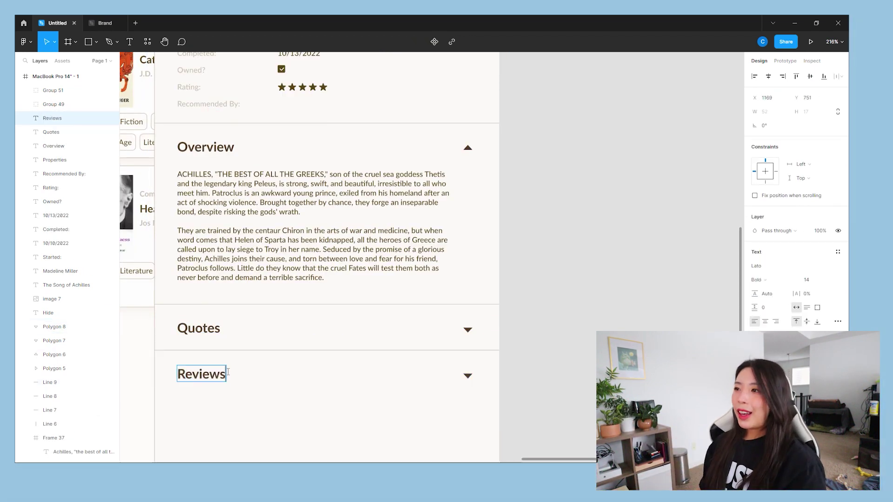
{"action": "key", "text": "Escape"}
Duplicate the Reviews heading, divider and triangle below that section and rename the heading "Books by Madeline Miller".
{"action": "left_click", "coordinate": [247, 350], "text": "shift"}
{"action": "left_click", "coordinate": [467, 376], "text": "shift"}
{"action": "key", "text": "ctrl+d"}
{"action": "left_click_drag", "start_coordinate": [362, 376], "coordinate": [362, 422]}
{"action": "double_click", "coordinate": [202, 421]}
{"action": "type", "text": "Books by Madeline Miller"}
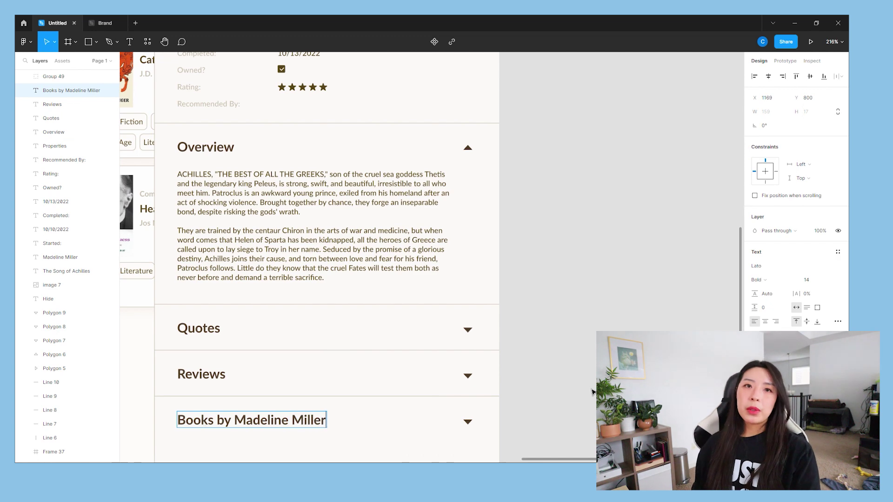
Flip the triangle beside Books by Madeline Miller to point up and place the Circe and Galatea covers below the heading.
{"action": "scroll", "coordinate": [593, 392], "scroll_direction": "down", "scroll_amount": 4}
{"action": "left_click", "coordinate": [468, 232]}
{"action": "key", "text": "shift+v"}
{"action": "key", "text": "Escape"}
{"action": "key", "text": "Down"}
{"action": "key", "text": "Down"}
{"action": "key", "text": "Down"}
{"action": "key", "text": "Down"}
{"action": "key", "text": "Down"}
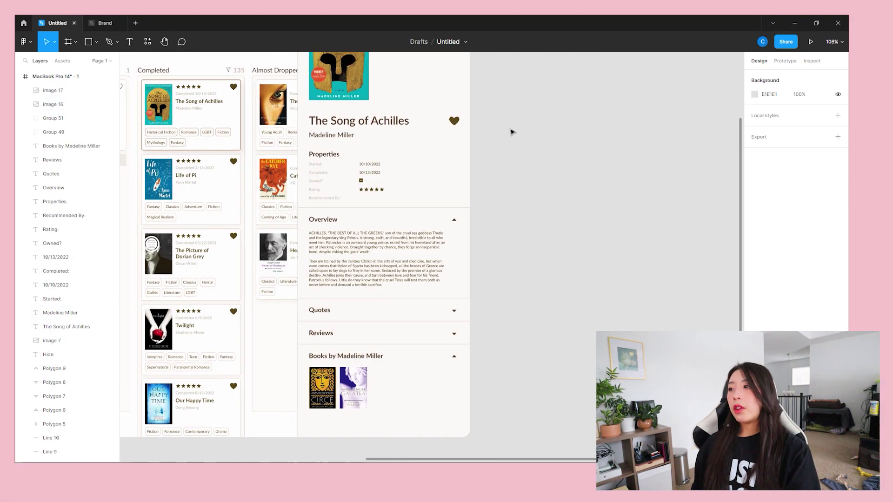
Examine the finished layout and the To Be Read cards for Crying in H Mart and The Lost Hero.
{"action": "scroll", "coordinate": [513, 131], "scroll_direction": "down", "scroll_amount": 5}
{"action": "scroll", "coordinate": [375, 240], "scroll_direction": "up", "scroll_amount": 2}
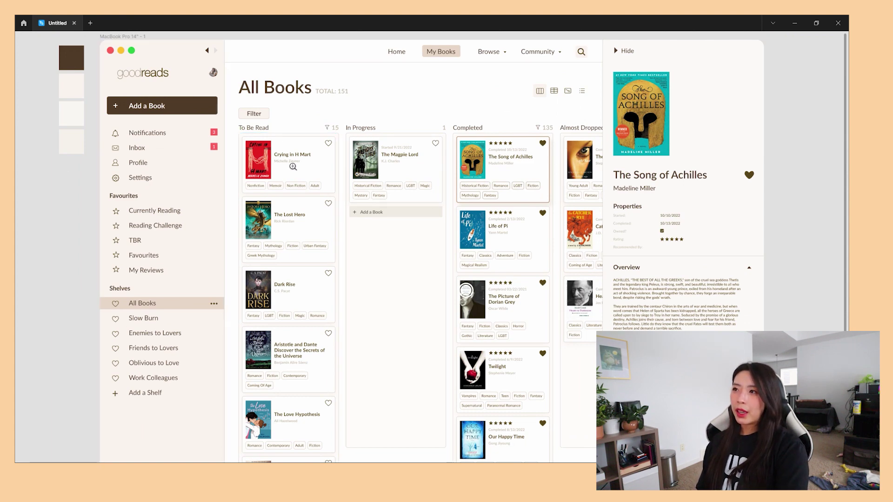
{"action": "left_click", "coordinate": [293, 166]}
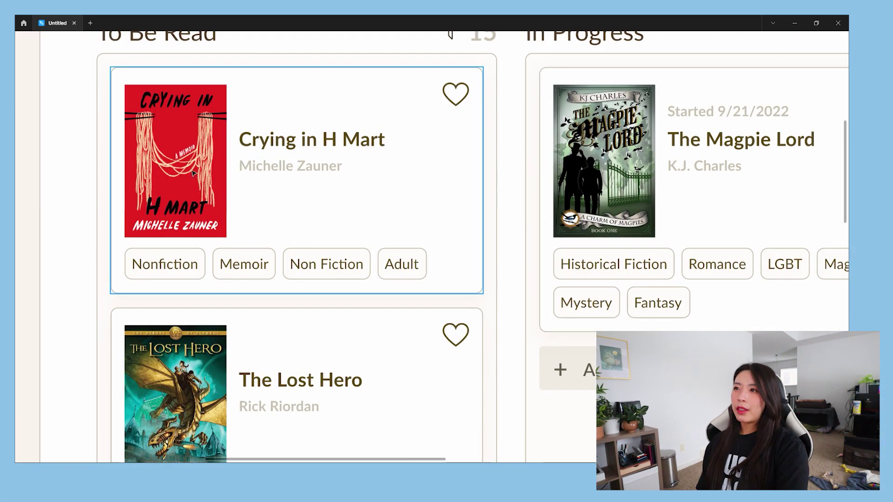
{"action": "scroll", "coordinate": [63, 181], "scroll_direction": "up", "scroll_amount": 1}
{"action": "scroll", "coordinate": [64, 181], "scroll_direction": "down", "scroll_amount": 1}
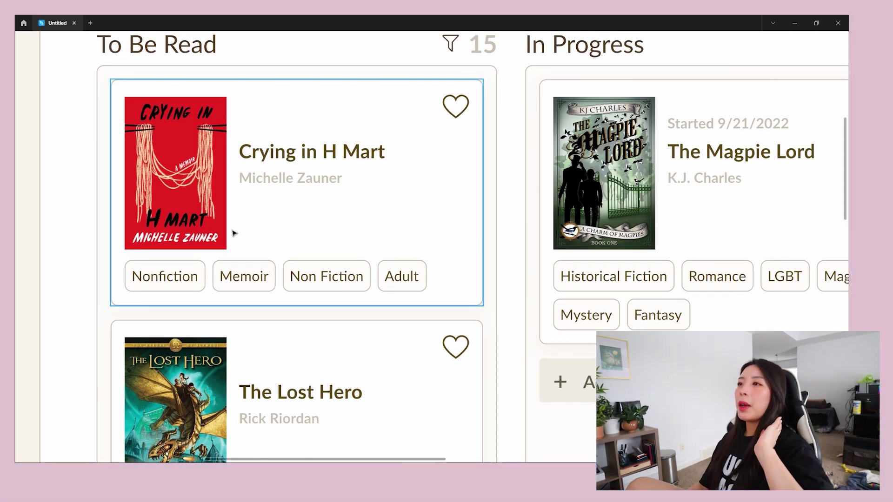
{"action": "scroll", "coordinate": [204, 227], "scroll_direction": "down", "scroll_amount": 1}
{"action": "scroll", "coordinate": [204, 227], "scroll_direction": "down", "scroll_amount": 5}
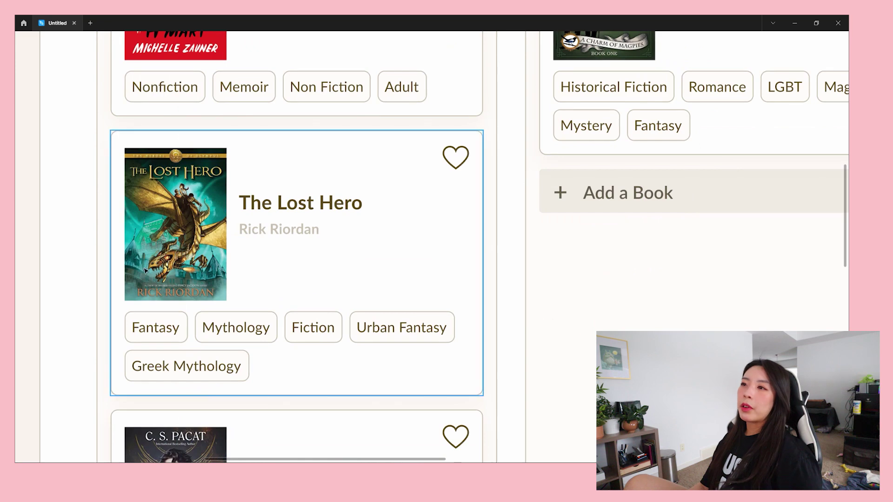
{"action": "left_click", "coordinate": [195, 247]}
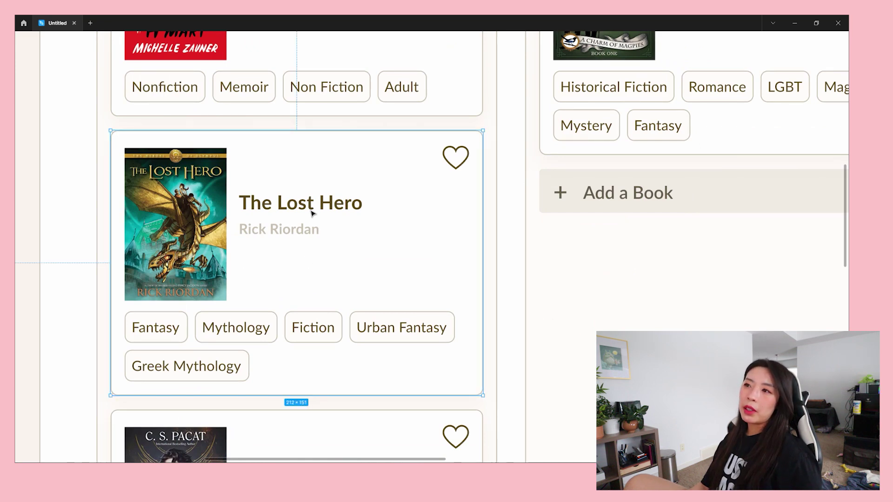
{"action": "key", "text": "Tab"}
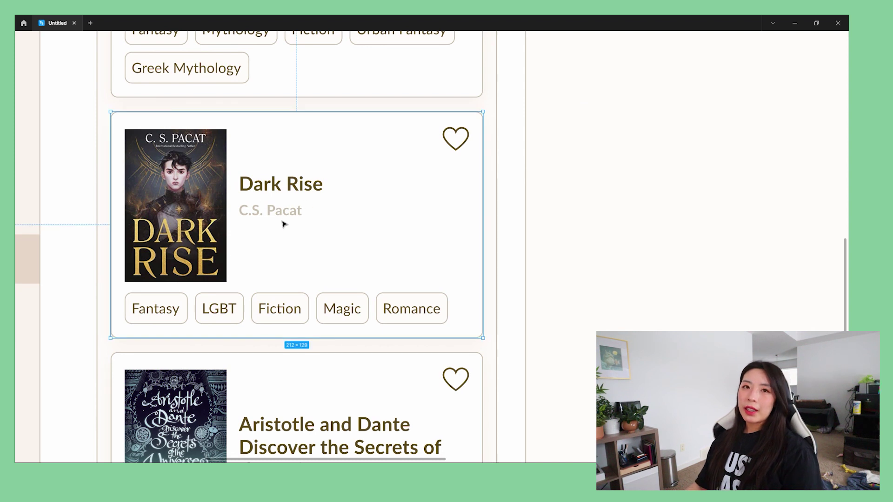
Examine the title and author text on the Dark Rise and Aristotle and Dante cards.
{"action": "double_click", "coordinate": [301, 183]}
{"action": "left_click", "coordinate": [287, 216]}
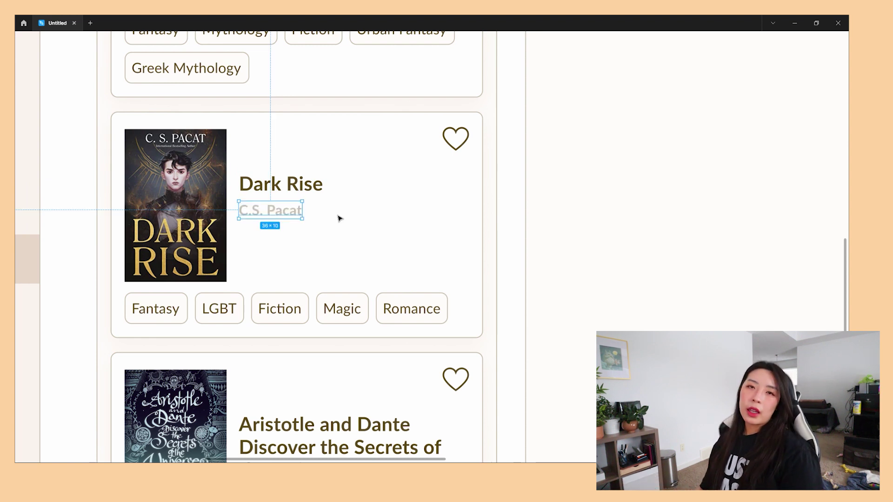
{"action": "left_click", "coordinate": [539, 258]}
{"action": "left_click", "coordinate": [287, 235]}
{"action": "left_click", "coordinate": [77, 244]}
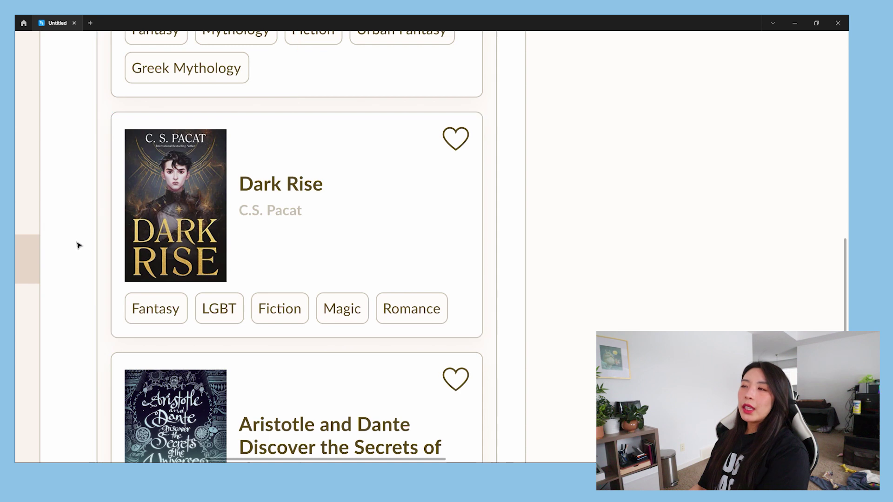
{"action": "scroll", "coordinate": [77, 244], "scroll_direction": "down", "scroll_amount": 4}
{"action": "left_click", "coordinate": [165, 240]}
{"action": "double_click", "coordinate": [255, 237]}
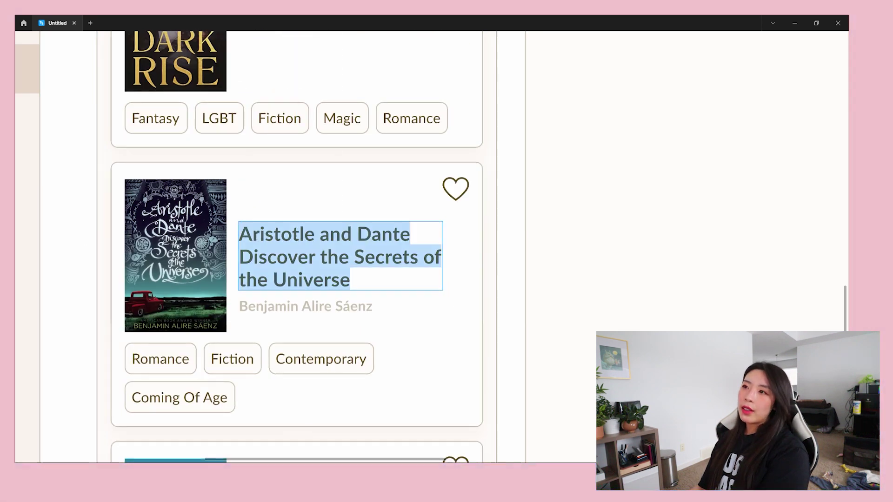
{"action": "left_click", "coordinate": [382, 274]}
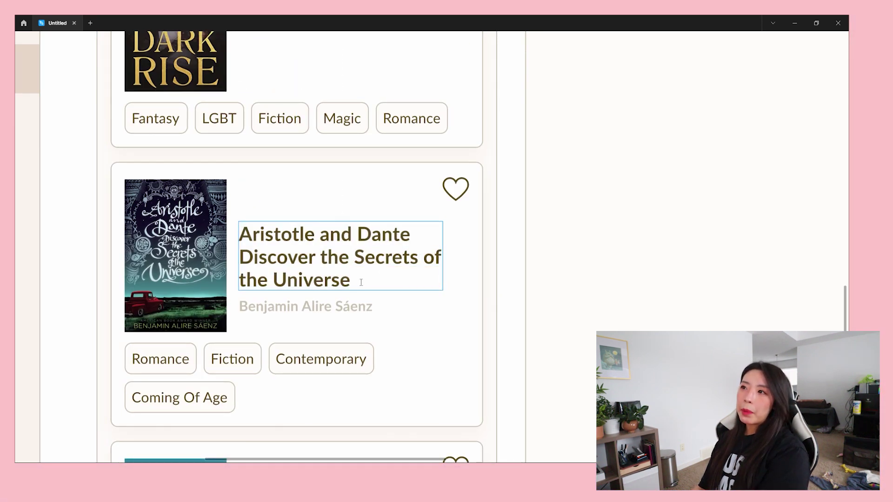
{"action": "key", "text": "Escape"}
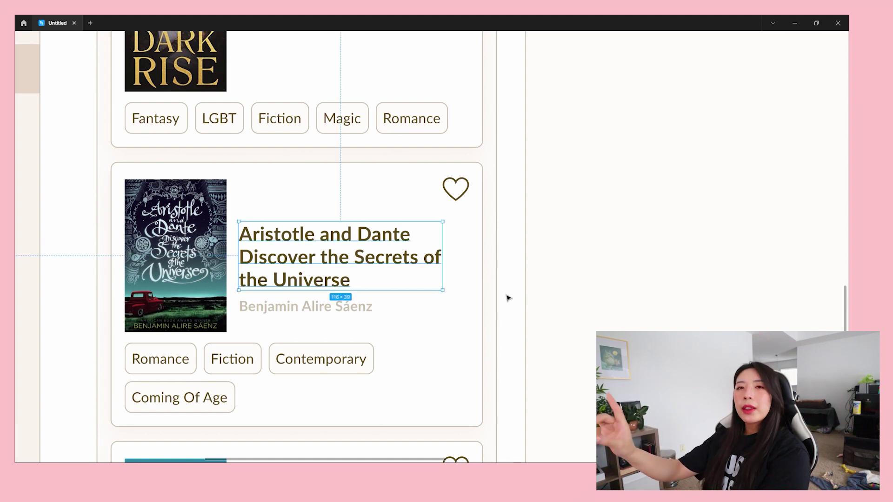
{"action": "scroll", "coordinate": [338, 290], "scroll_direction": "up", "scroll_amount": 1}
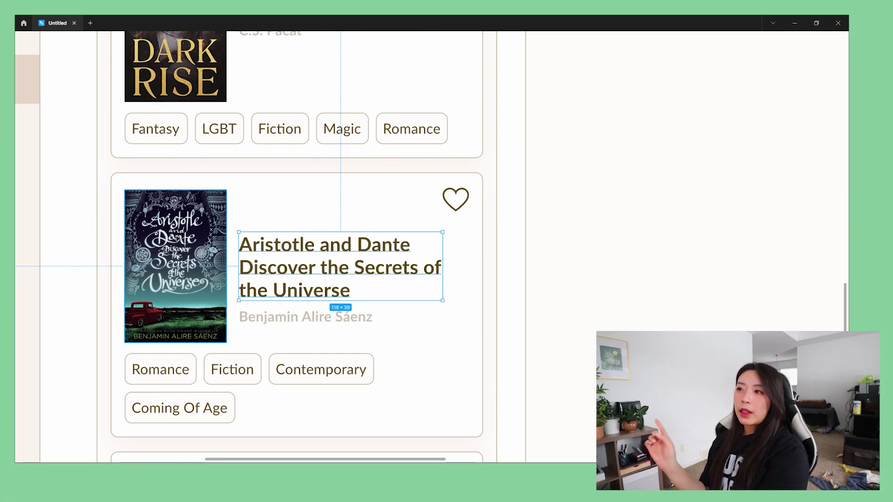
{"action": "left_click", "coordinate": [511, 279]}
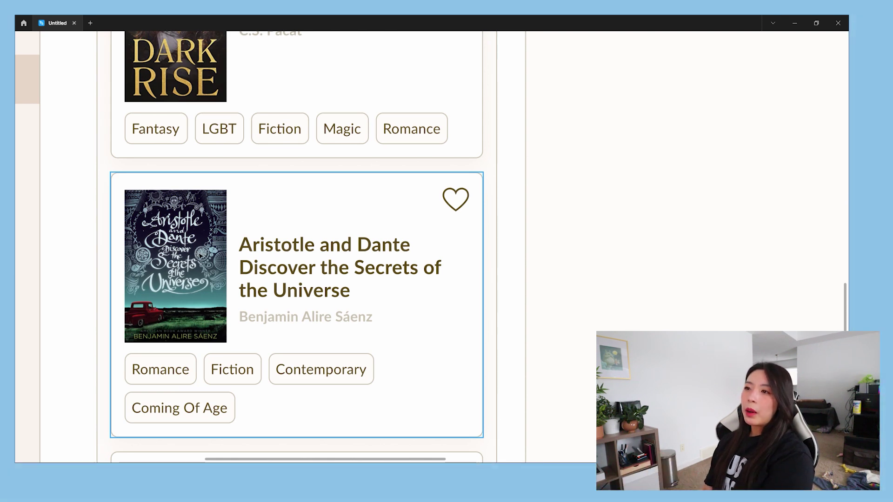
Examine the Aristotle and Dante and The Love Hypothesis cards further down the To Be Read column.
{"action": "scroll", "coordinate": [202, 255], "scroll_direction": "down", "scroll_amount": 5}
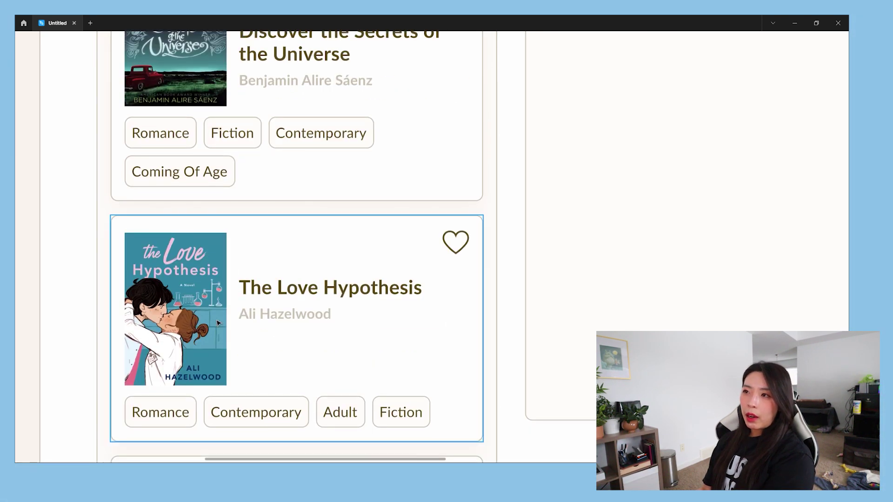
{"action": "scroll", "coordinate": [163, 319], "scroll_direction": "down", "scroll_amount": 4}
{"action": "left_click", "coordinate": [174, 329]}
{"action": "left_click_drag", "start_coordinate": [173, 327], "coordinate": [182, 221]}
{"action": "left_click_drag", "start_coordinate": [211, 330], "coordinate": [187, 367]}
{"action": "left_click", "coordinate": [542, 393]}
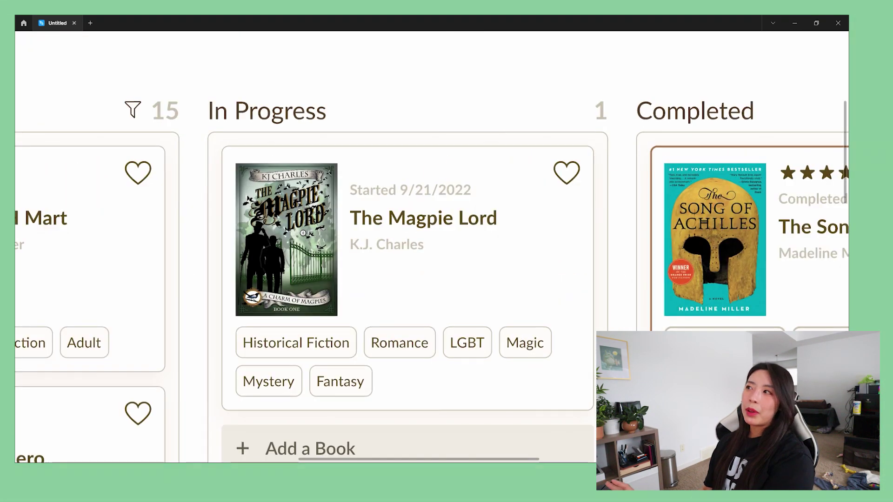
Examine The Magpie Lord card under In Progress and The Song of Achilles card under Completed, selecting each cover.
{"action": "left_click", "coordinate": [286, 239]}
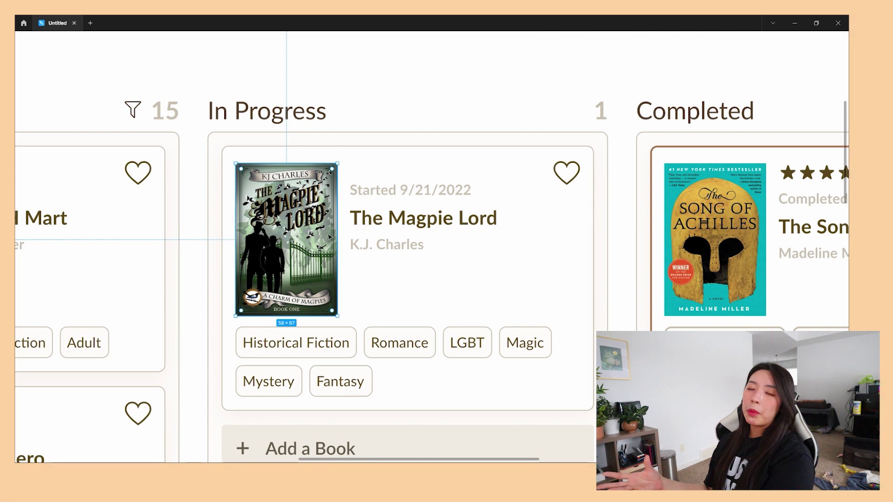
{"action": "left_click", "coordinate": [480, 105]}
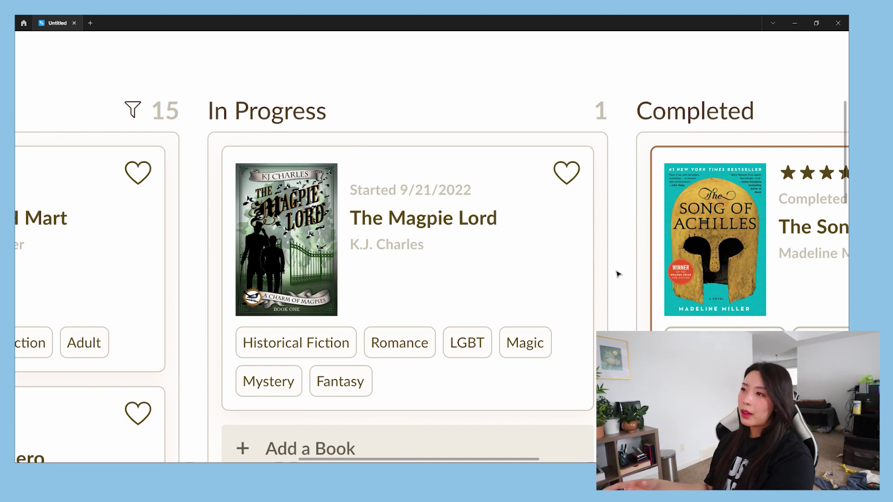
{"action": "scroll", "coordinate": [620, 285], "scroll_direction": "right", "scroll_amount": 10}
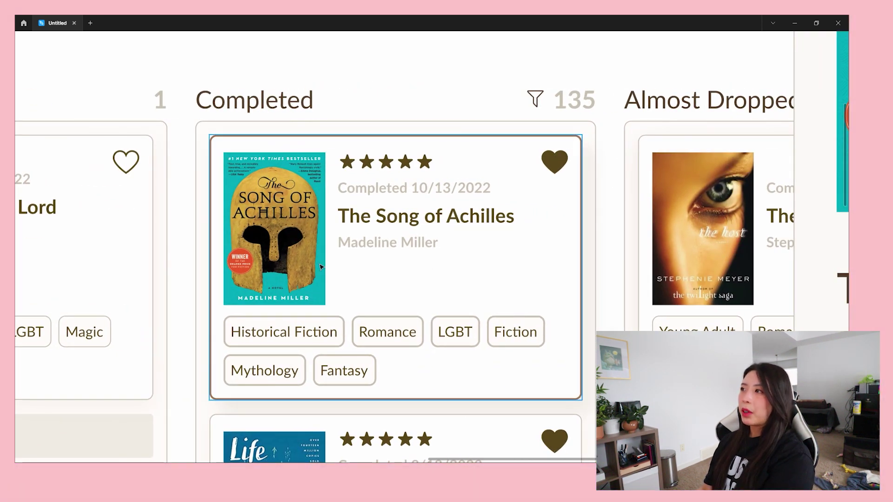
{"action": "scroll", "coordinate": [187, 328], "scroll_direction": "down", "scroll_amount": 1}
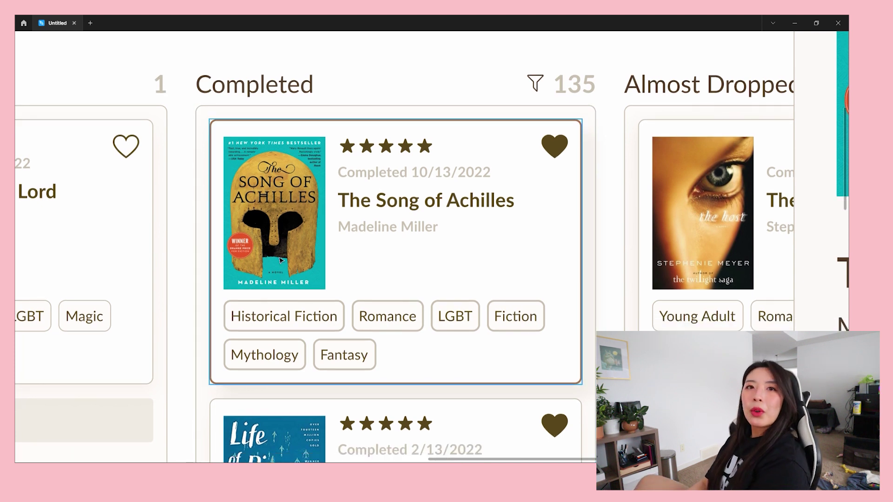
{"action": "left_click", "coordinate": [310, 263]}
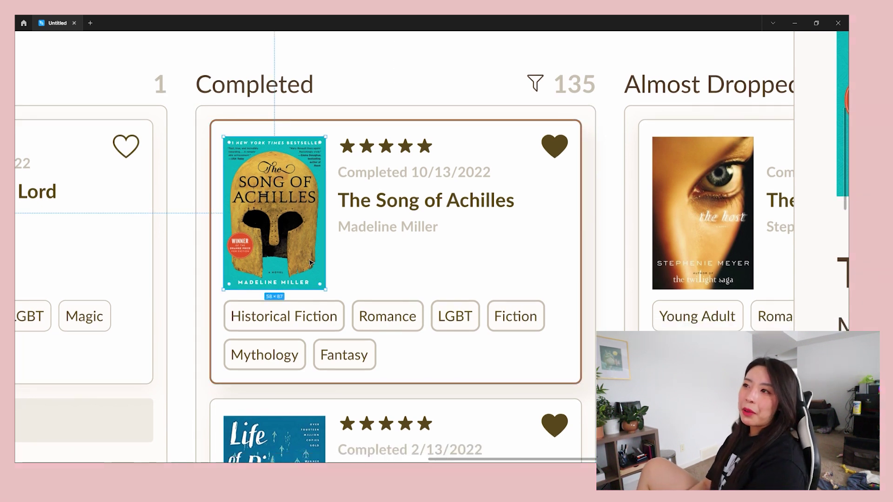